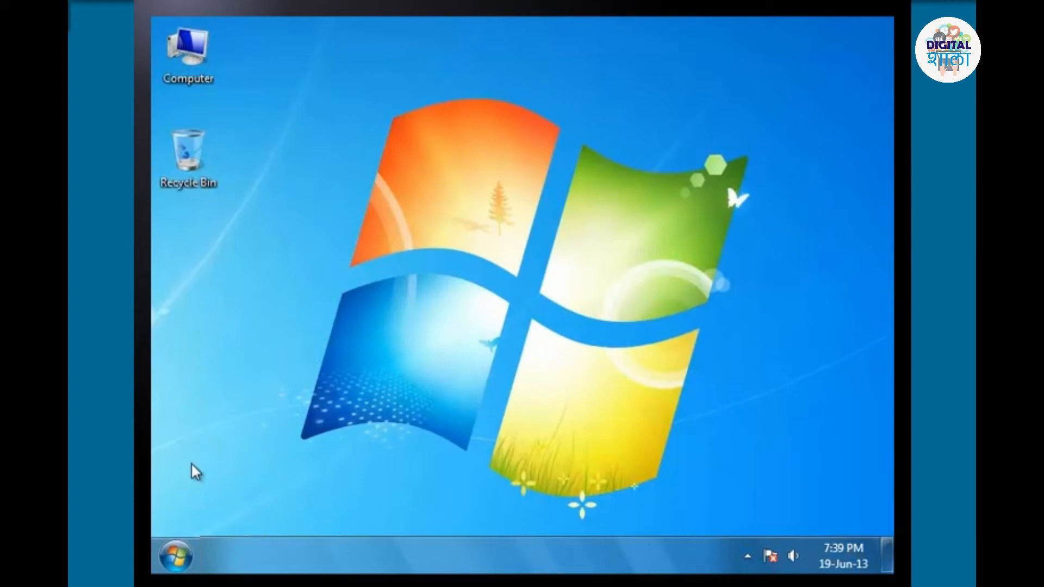
# Start Microsoft Office Excel 2007 from the installed Microsoft Office programs.
pyautogui.click(176, 555)
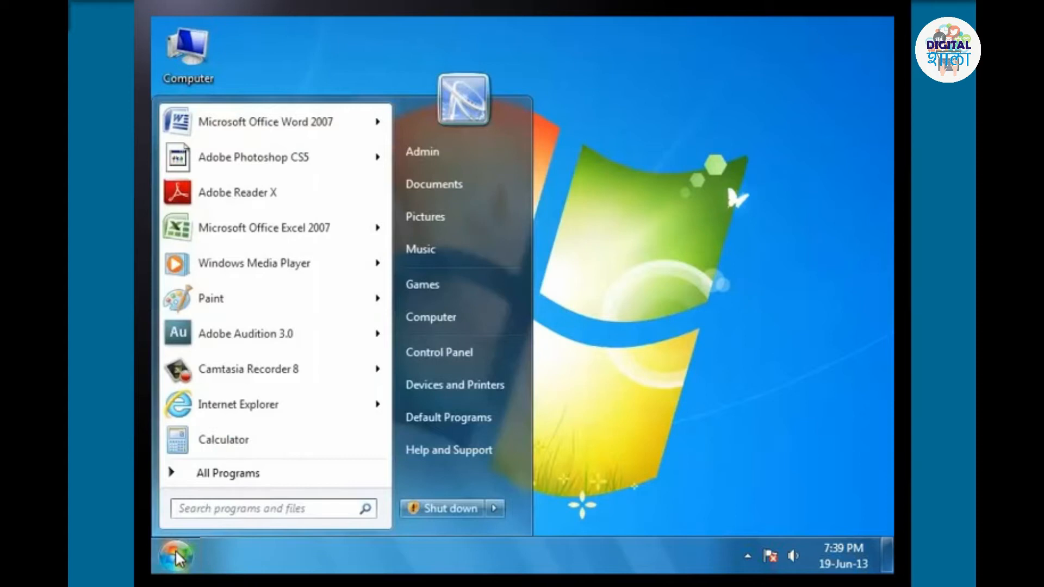
pyautogui.click(235, 482)
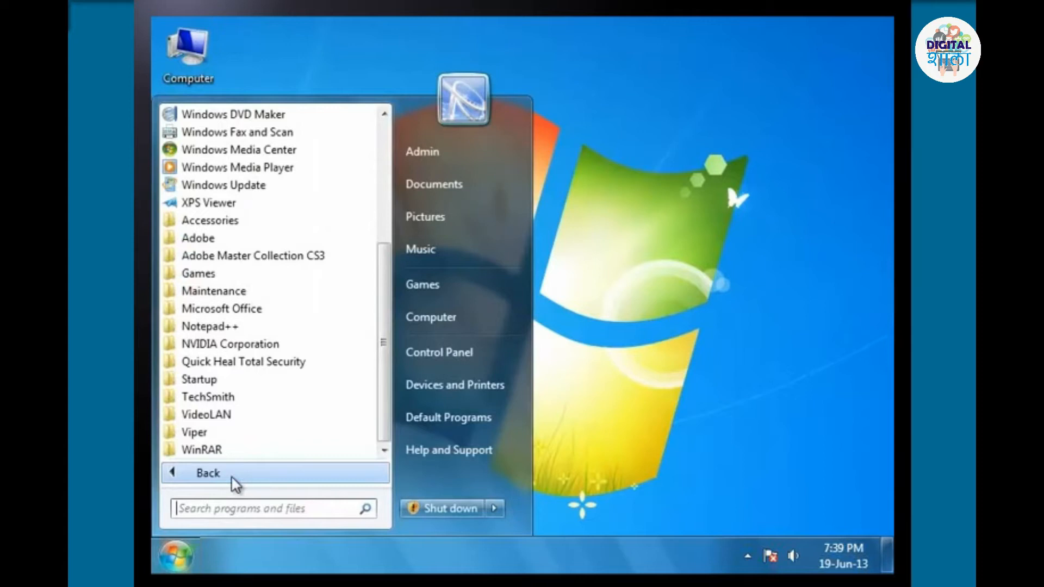
pyautogui.click(259, 310)
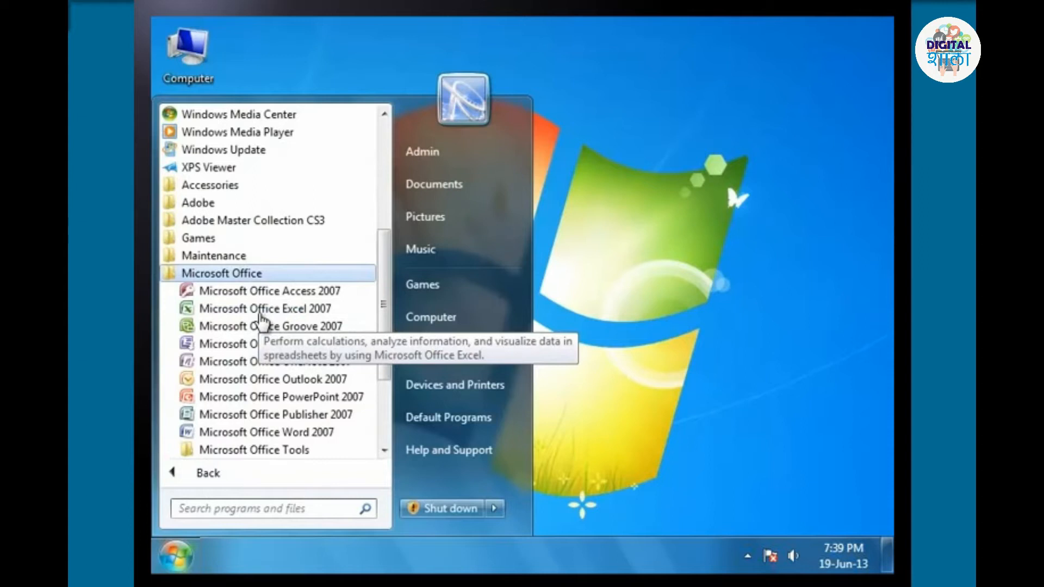
pyautogui.click(260, 311)
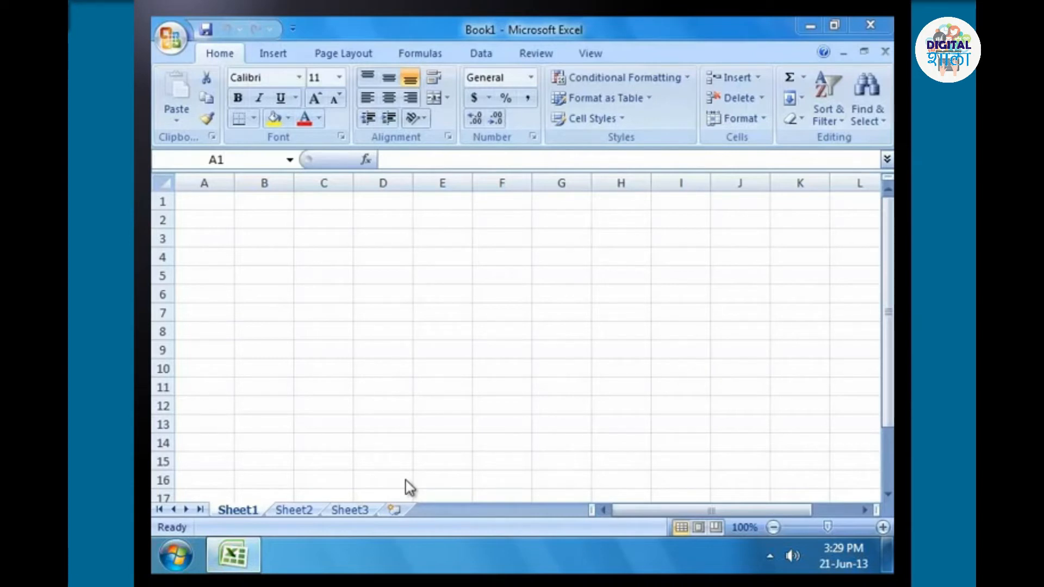
# Open the name of Sheet1 for editing in two different ways, leaving each edit without entering a name.
pyautogui.doubleClick(254, 509)
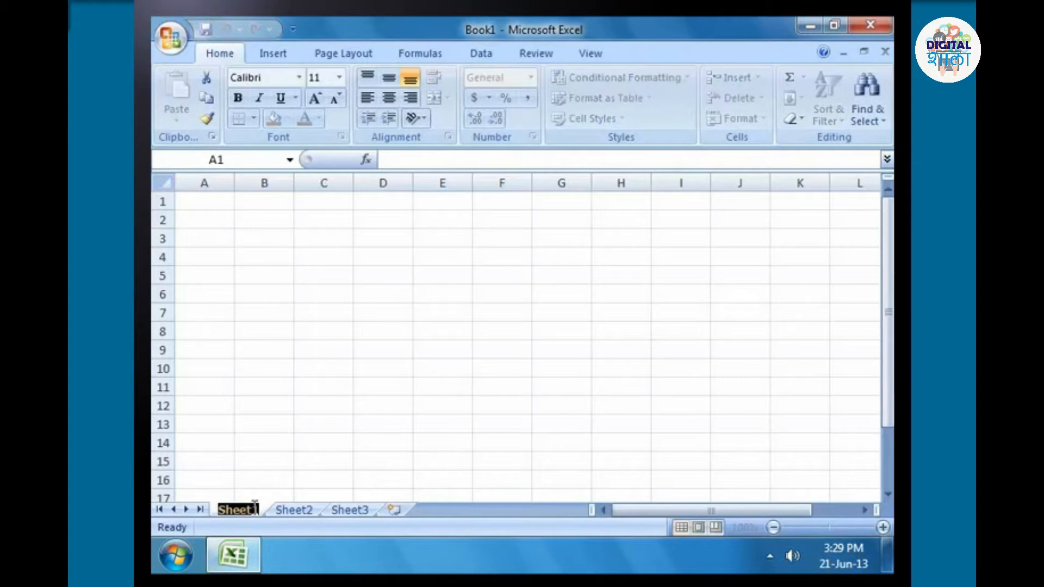
pyautogui.click(307, 461)
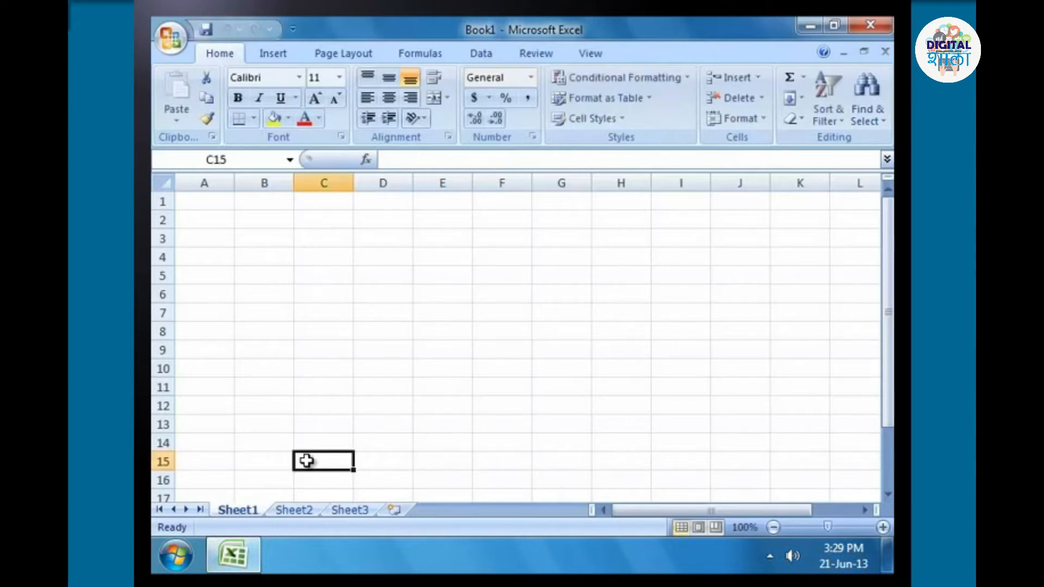
pyautogui.rightClick(249, 516)
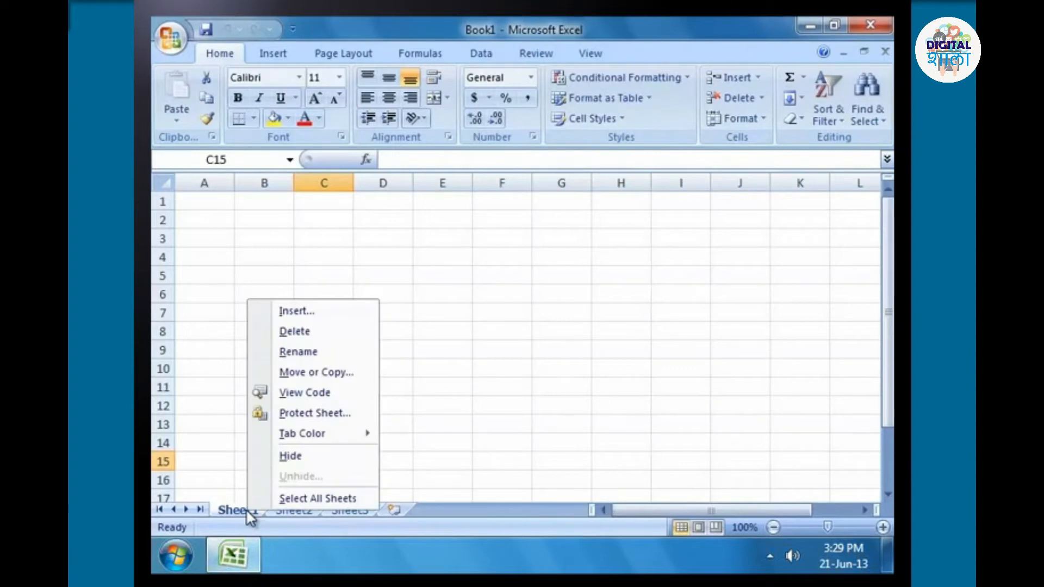
pyautogui.click(324, 356)
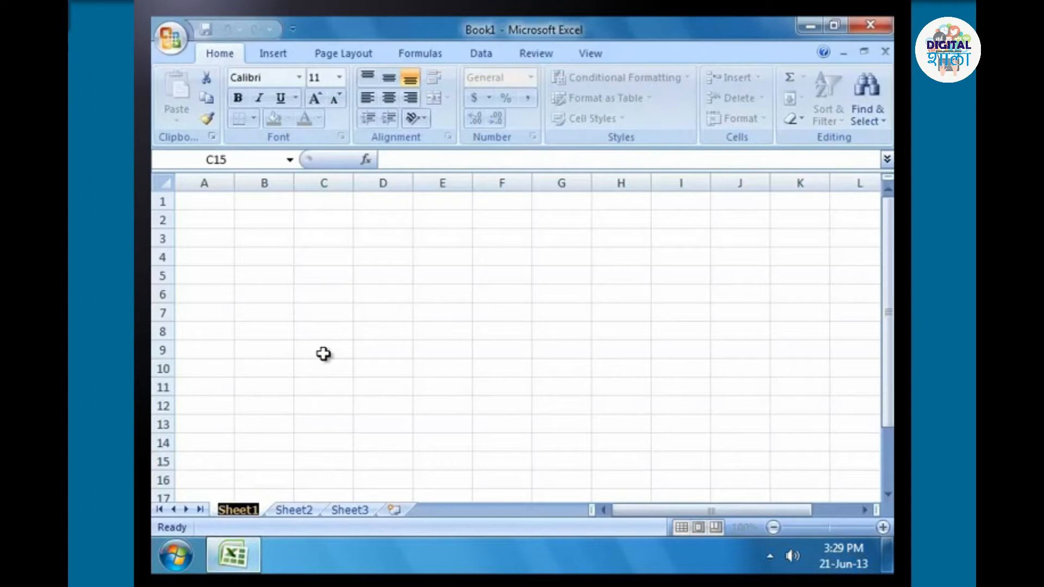
pyautogui.click(323, 354)
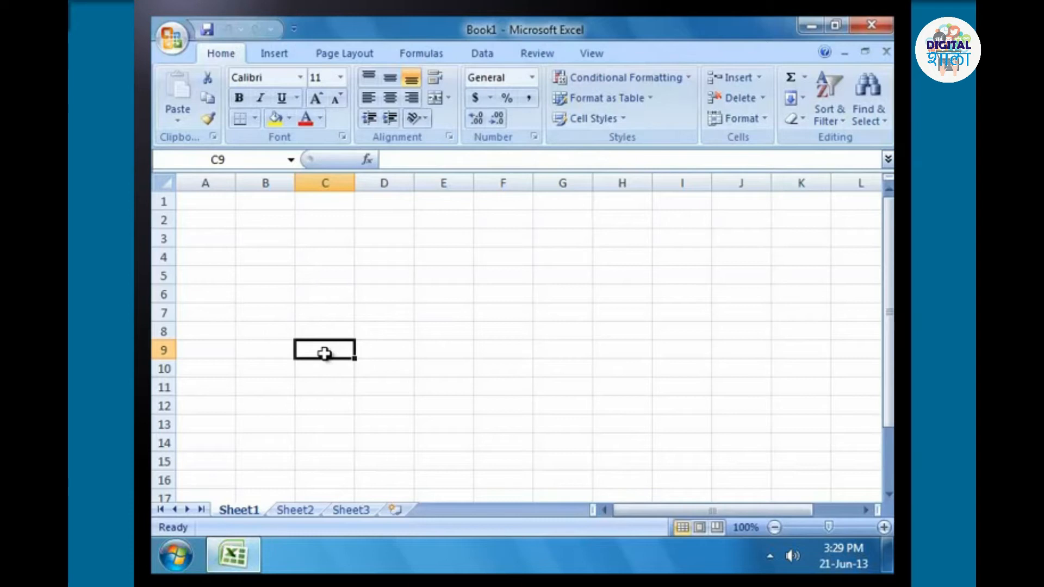
# Add a new worksheet after the last sheet and insert another one in front of Sheet3.
pyautogui.click(399, 510)
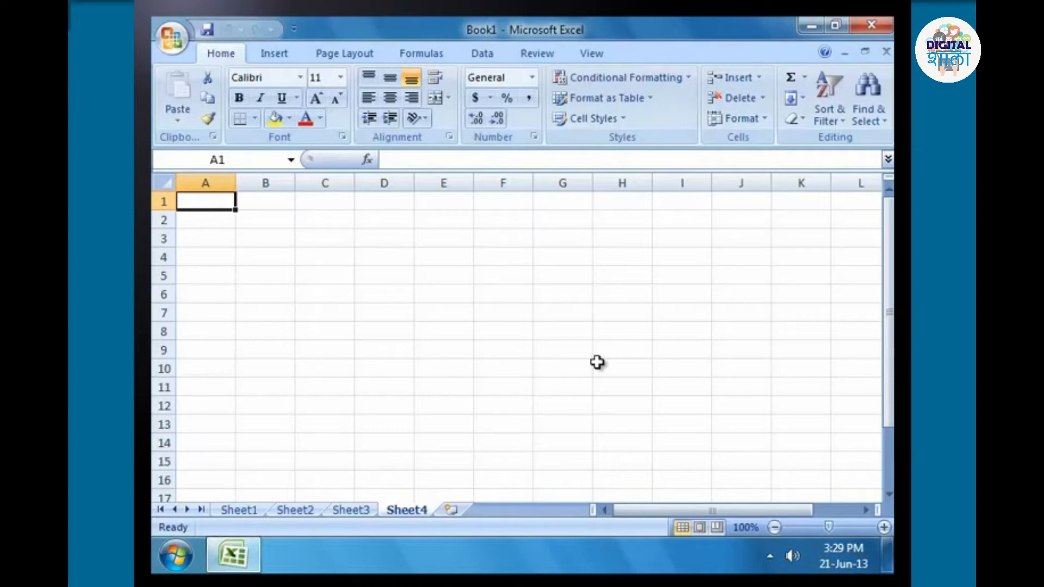
pyautogui.click(366, 498)
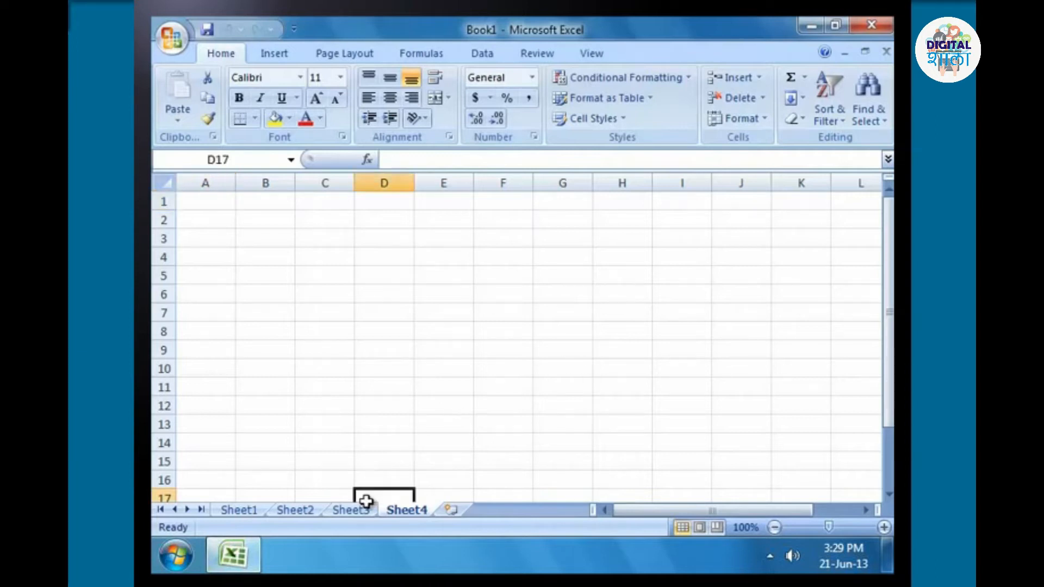
pyautogui.click(361, 511)
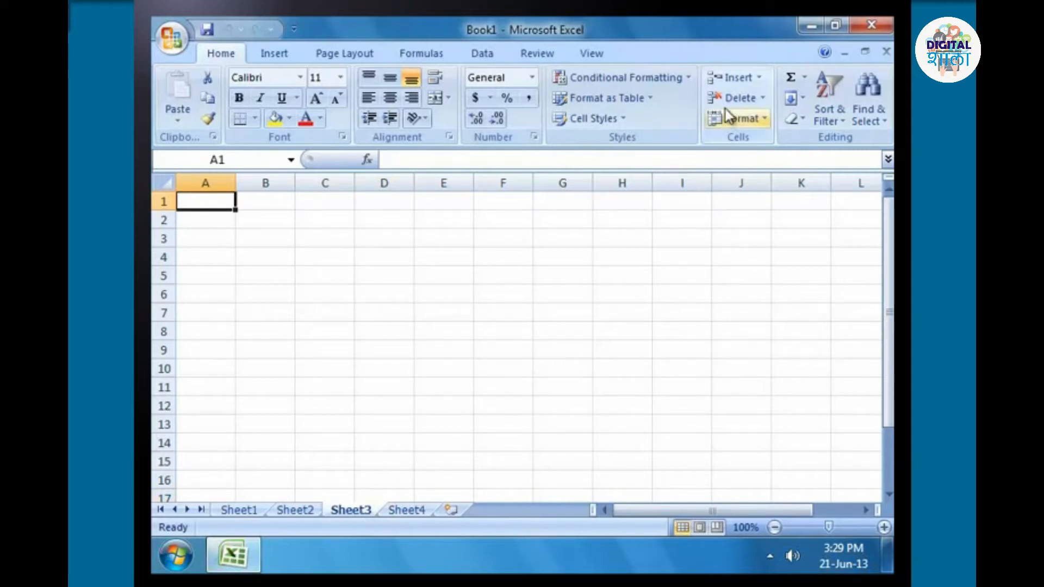
pyautogui.click(759, 78)
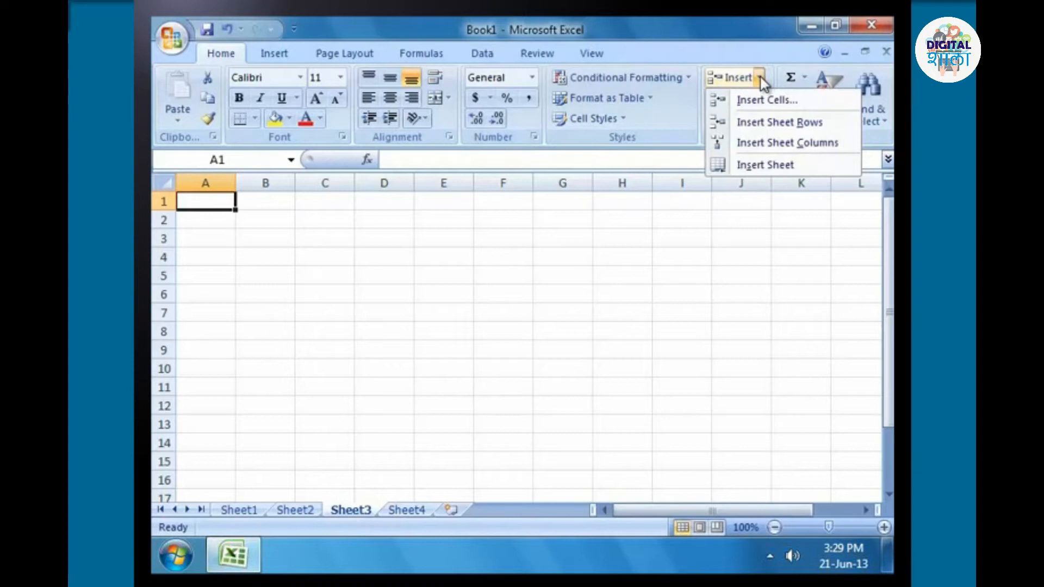
pyautogui.click(761, 163)
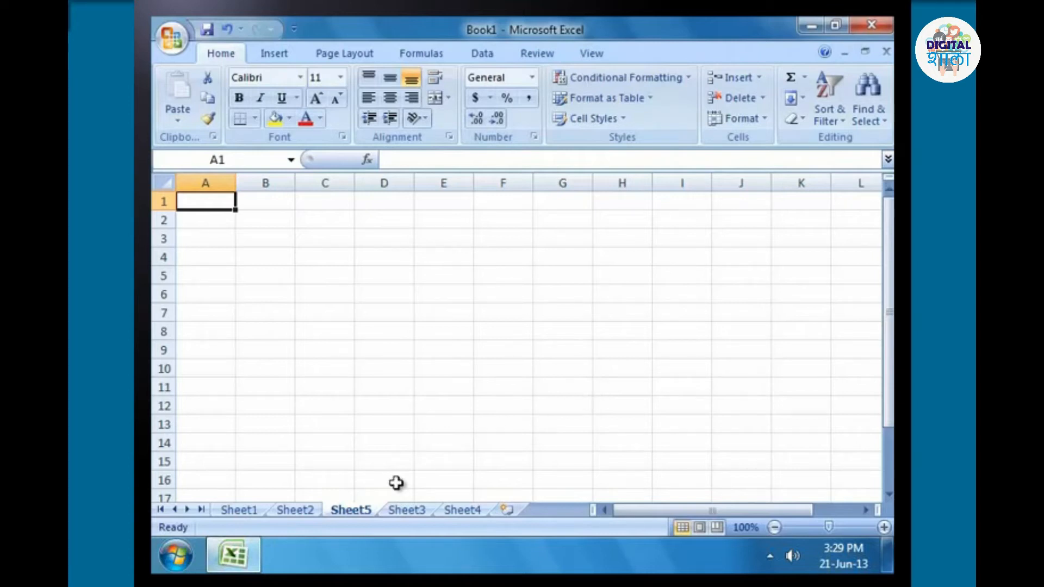
# Insert a blank sheet in front of Sheet5, choosing Worksheet as the type.
pyautogui.rightClick(365, 514)
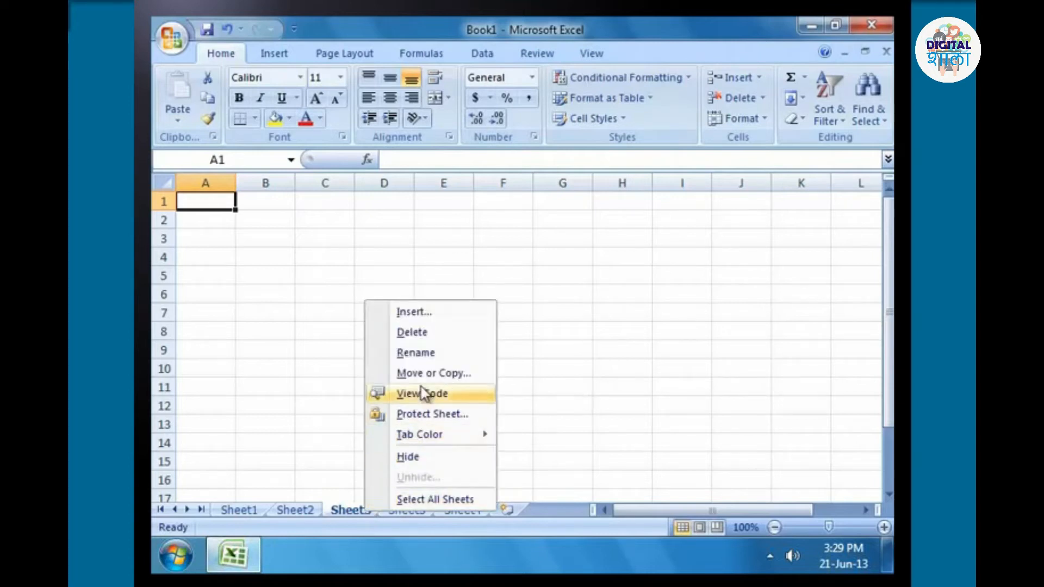
pyautogui.click(425, 314)
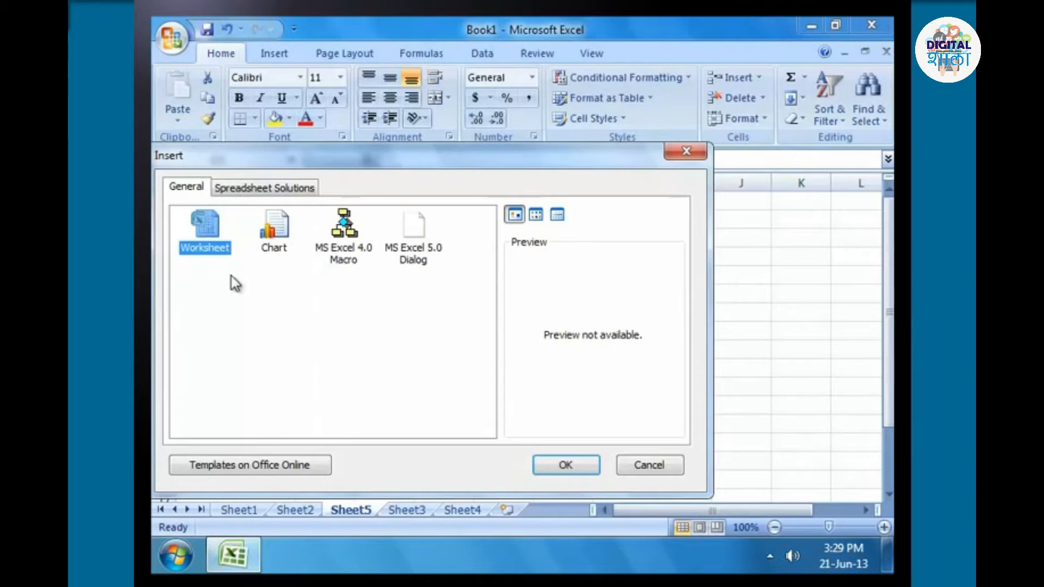
pyautogui.click(573, 468)
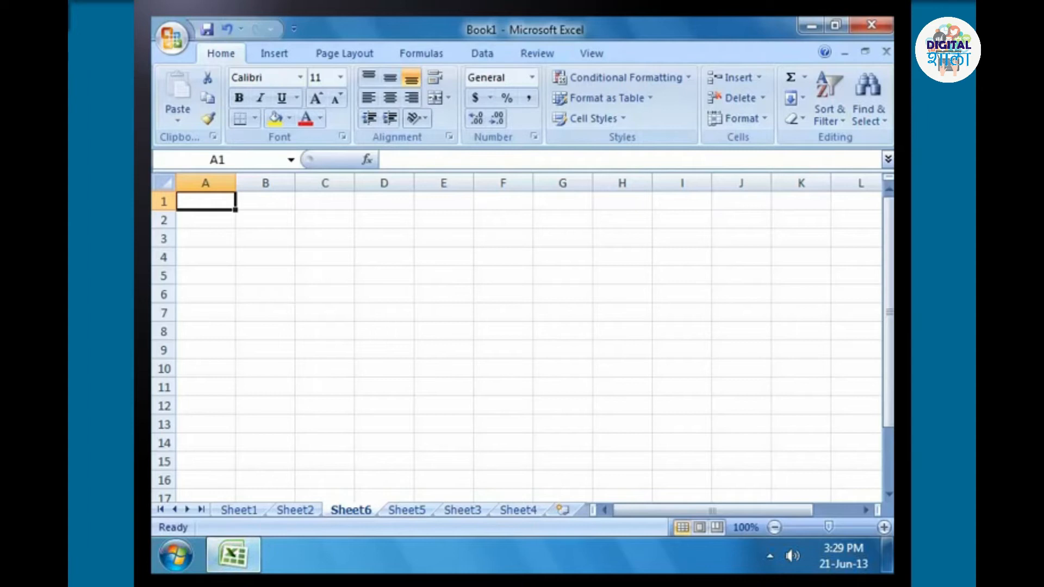
# Group Sheet6, Sheet5 and Sheet3, and insert three new worksheets at once in front of them.
pyautogui.keyDown('ctrl'); pyautogui.click(420, 511); pyautogui.keyUp('ctrl')
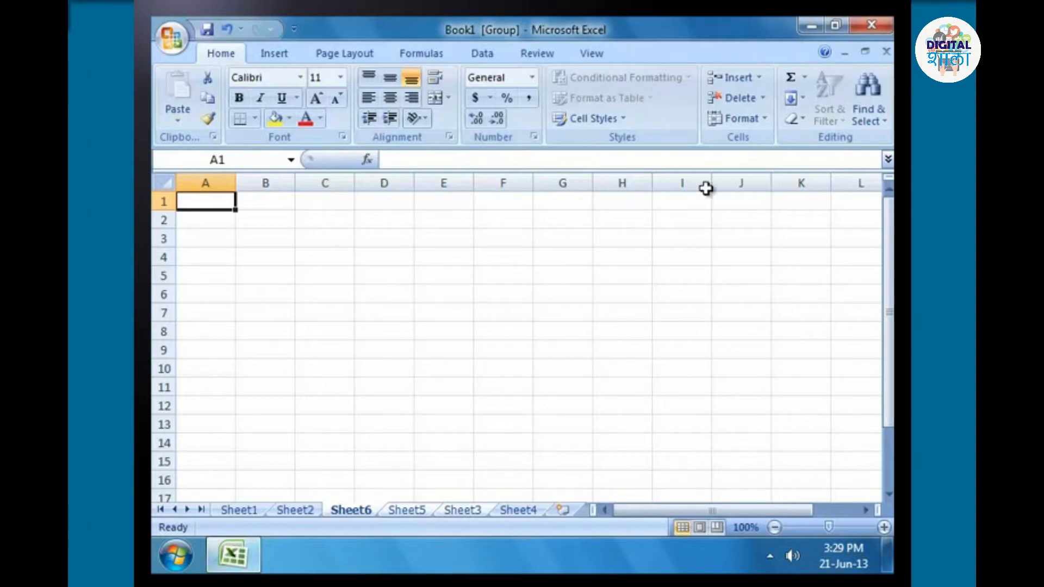
pyautogui.click(759, 78)
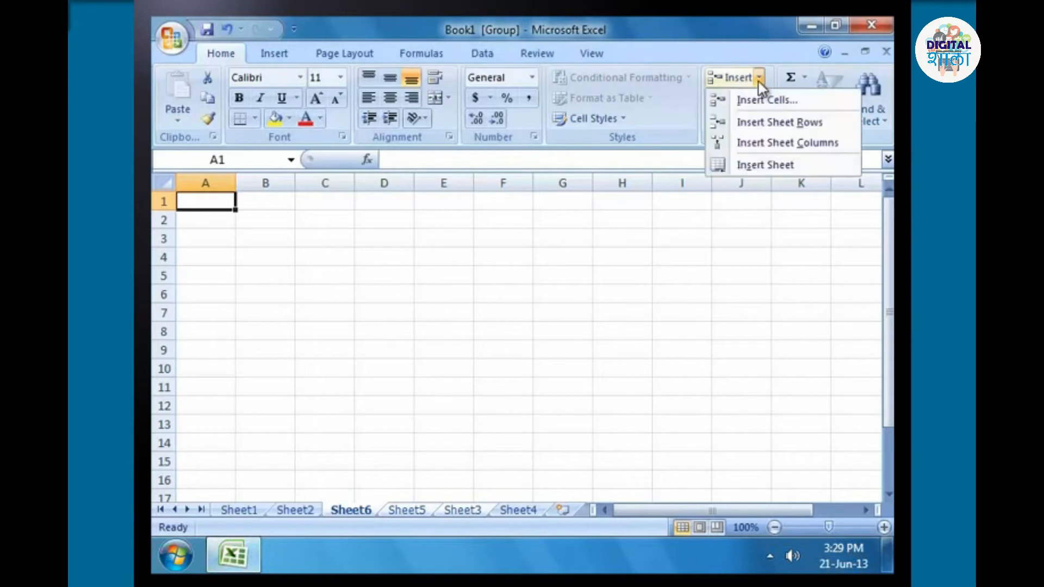
pyautogui.click(767, 165)
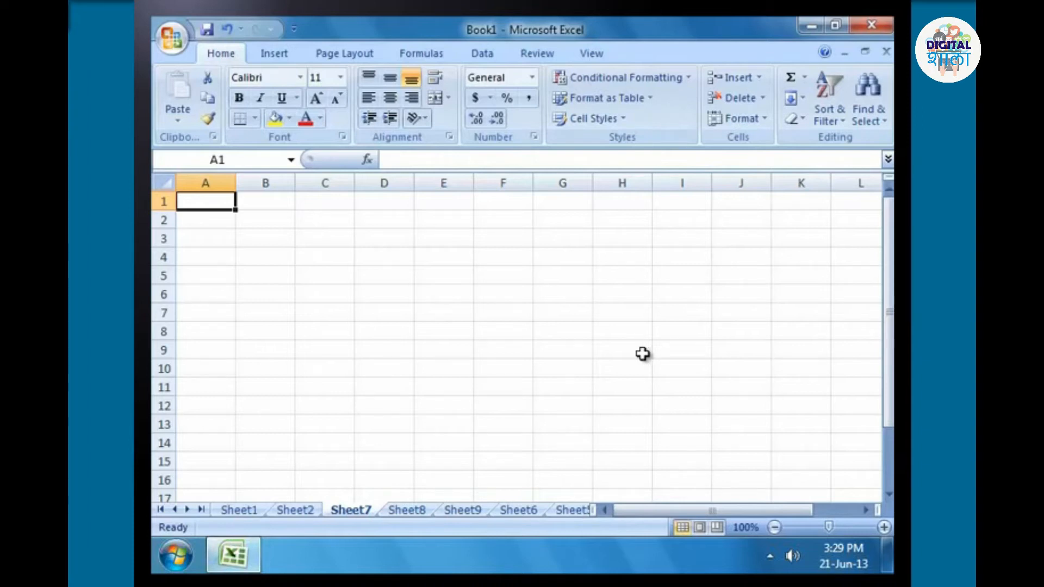
# Group Sheet7 through Sheet9 and insert as many new sheets of type Worksheet in front of them.
pyautogui.keyDown('shift'); pyautogui.click(467, 507); pyautogui.keyUp('shift')
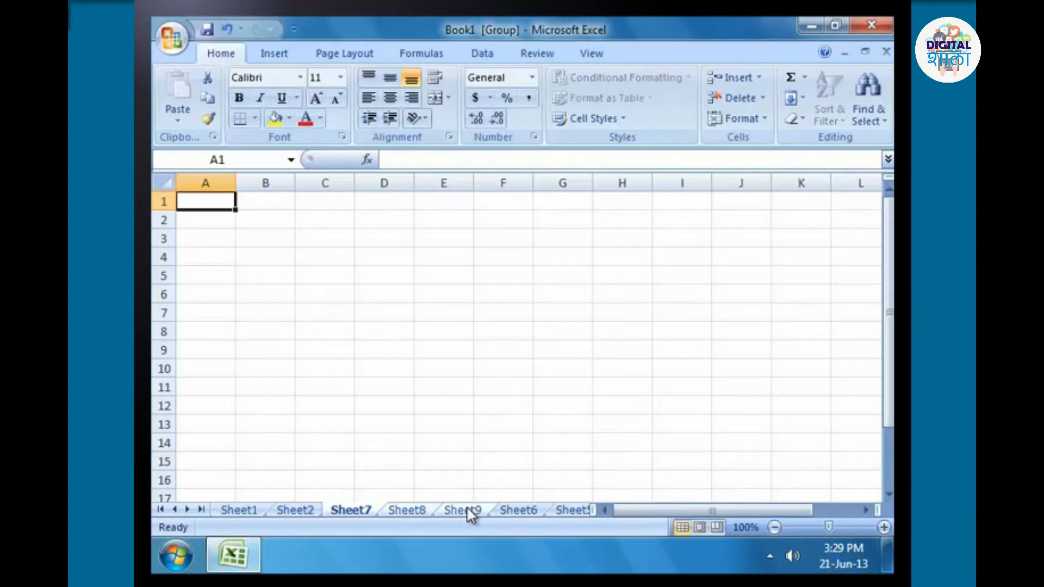
pyautogui.rightClick(466, 508)
pyautogui.click(536, 295)
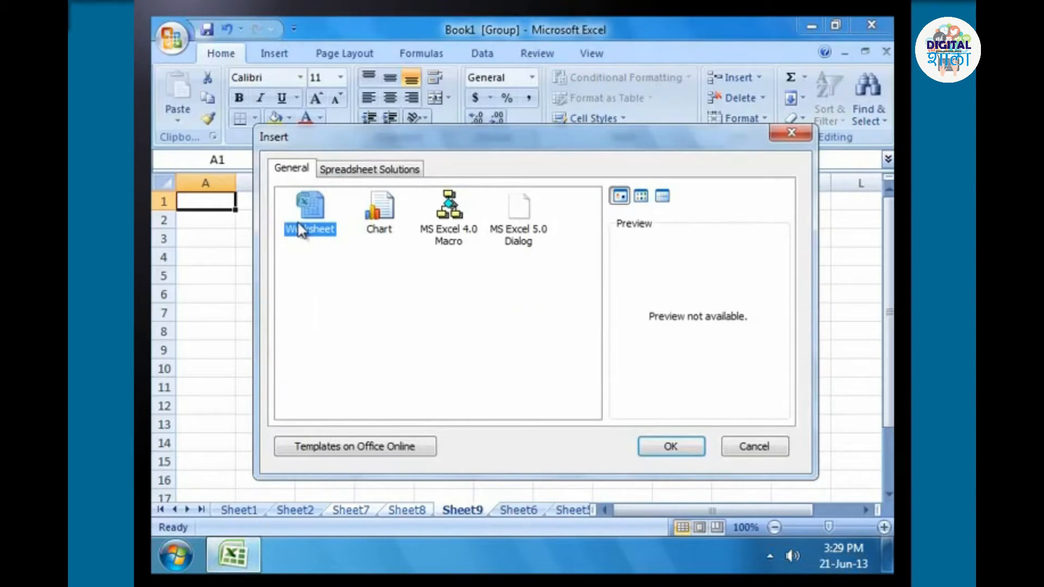
pyautogui.click(670, 447)
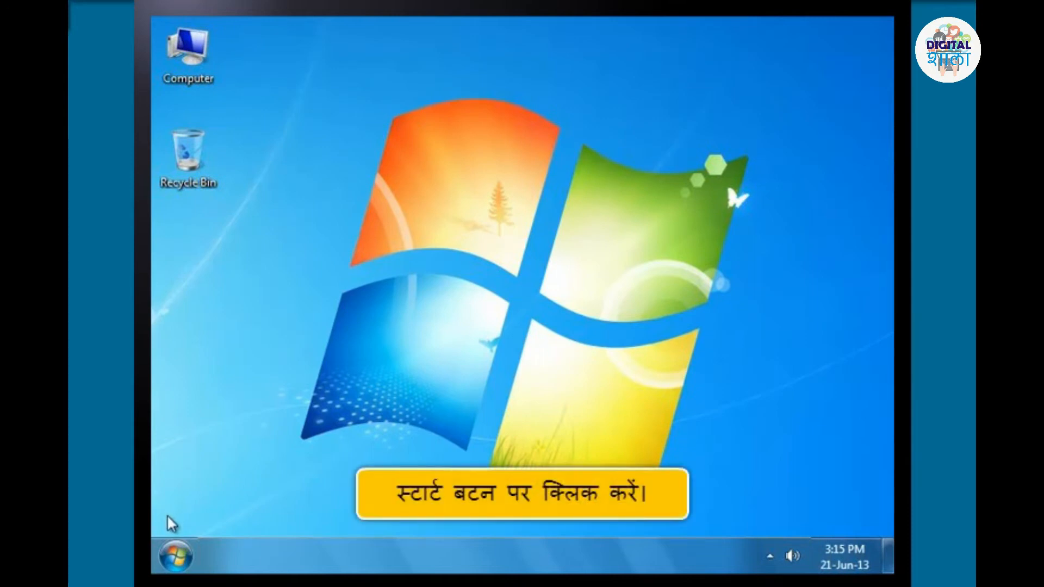
# Launch Microsoft Office Excel 2007 with a new blank workbook.
pyautogui.click(174, 555)
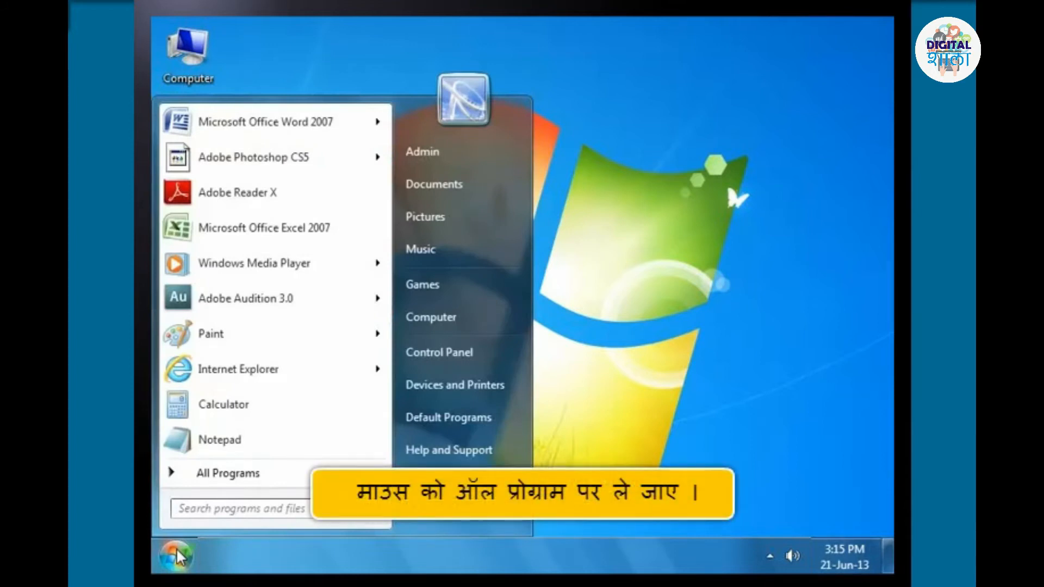
pyautogui.click(240, 474)
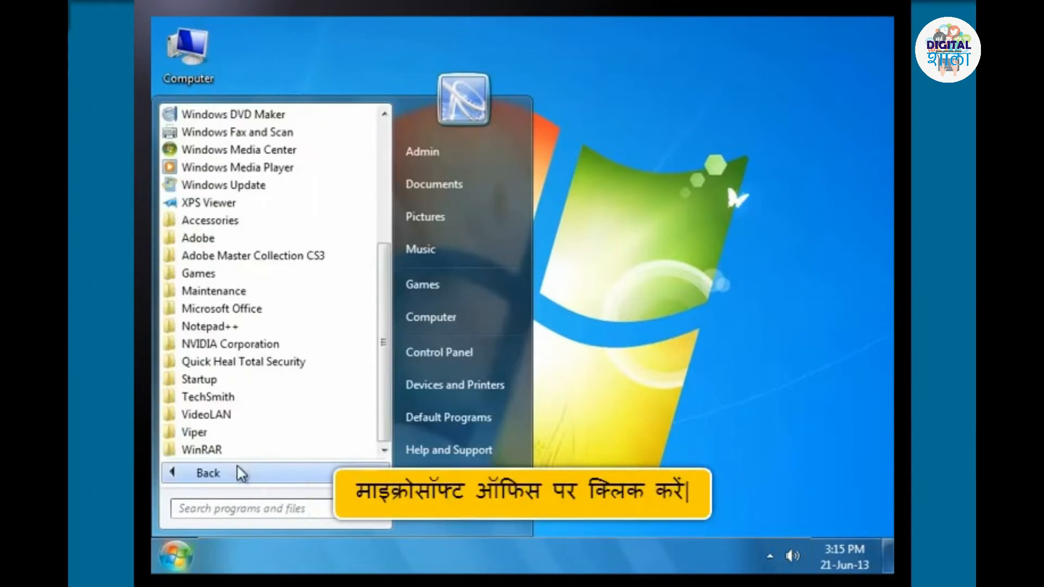
pyautogui.click(250, 310)
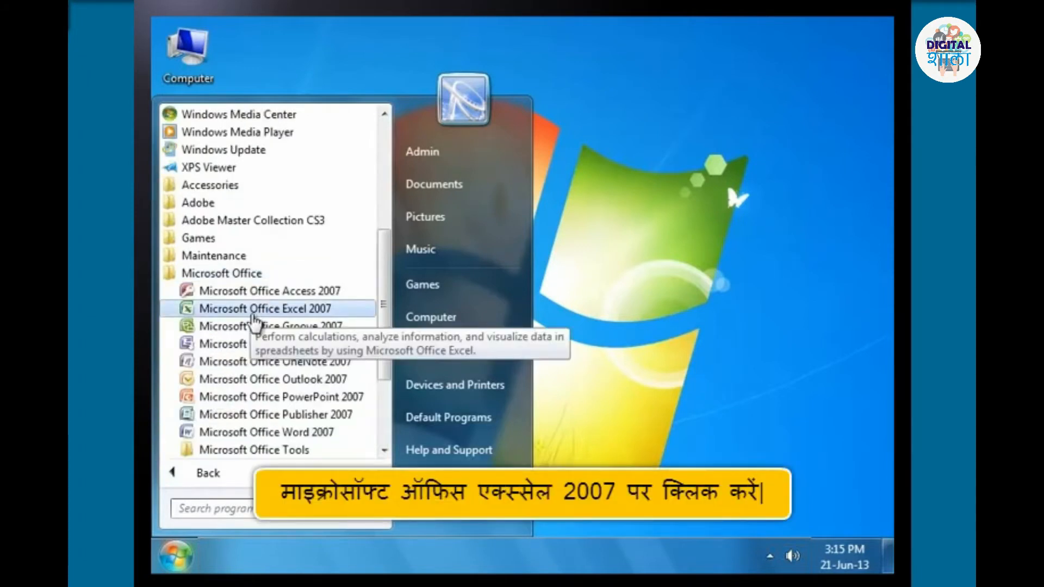
pyautogui.click(252, 315)
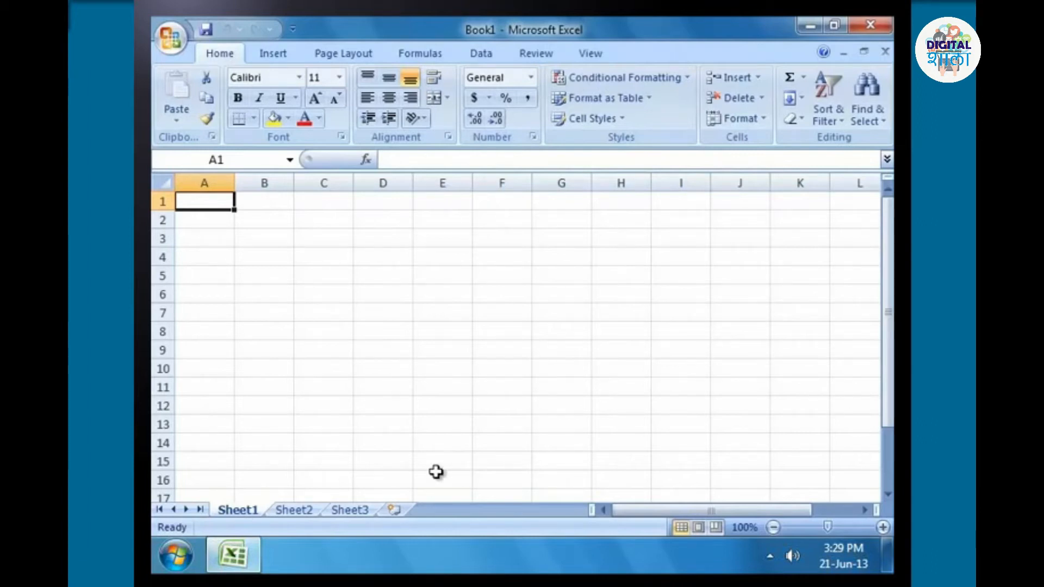
# Add a fourth worksheet at the end of the workbook and rename Sheet1 as Creditors.
pyautogui.click(394, 509)
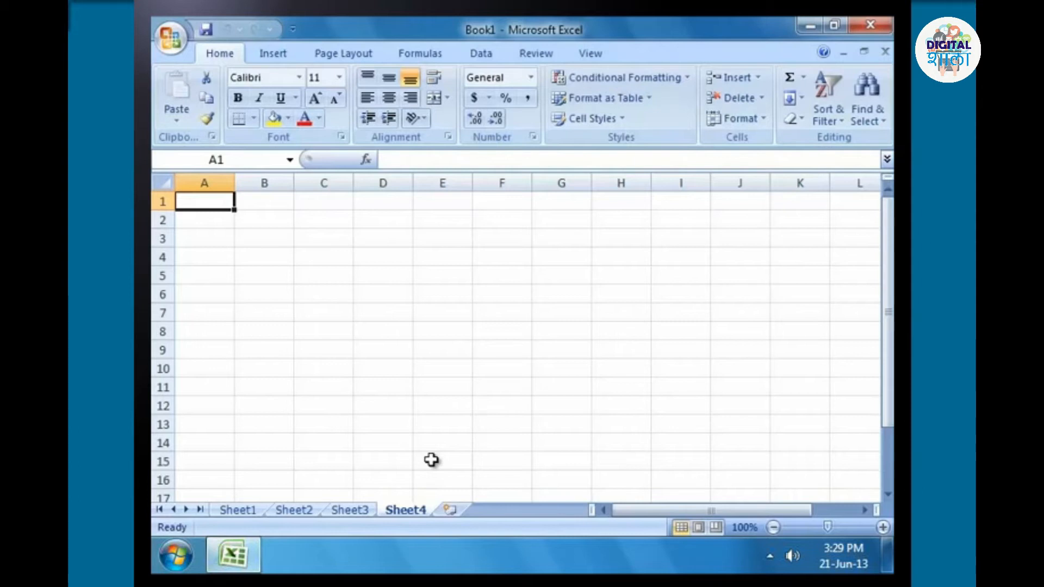
pyautogui.doubleClick(263, 509)
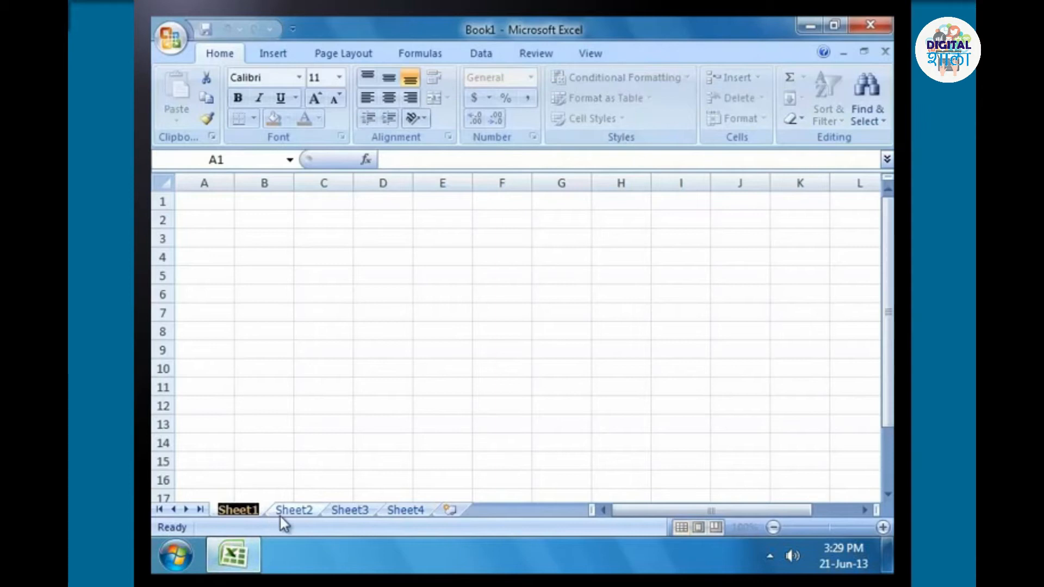
pyautogui.write('Credi')
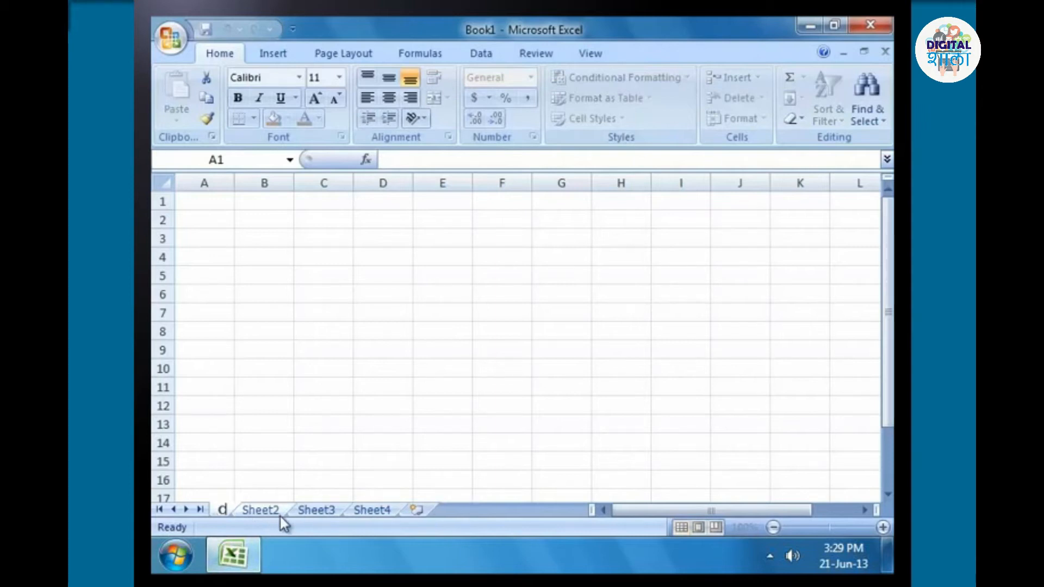
pyautogui.write('tors')
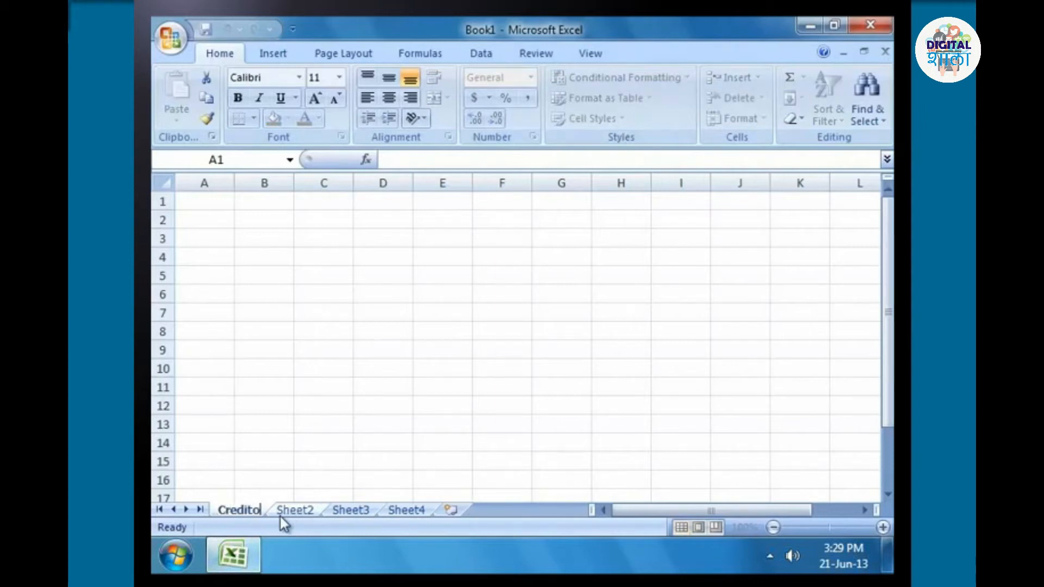
pyautogui.click(326, 444)
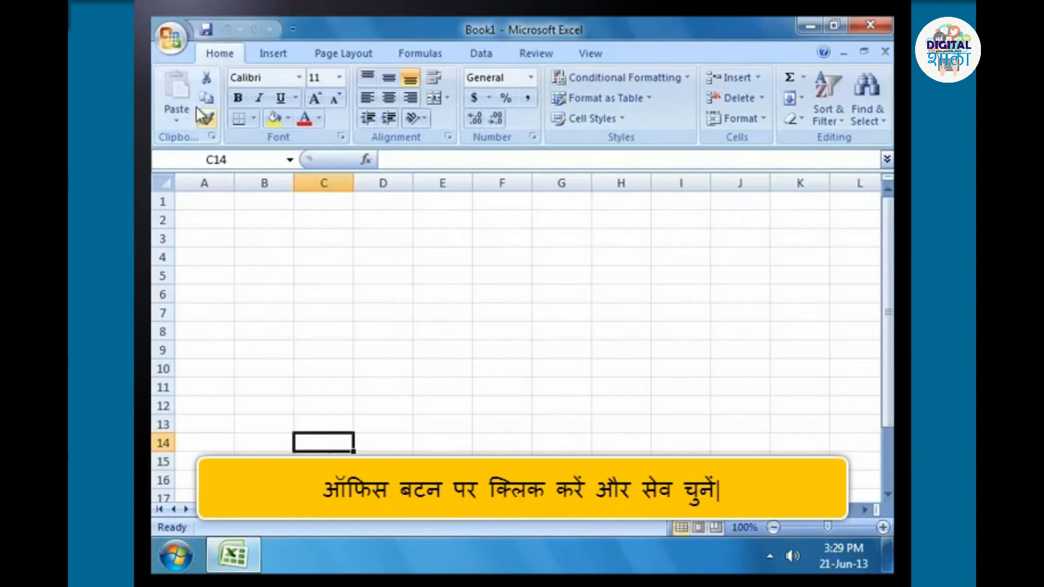
# Start saving the new workbook and choose the existing folder on Local Disk (E:) as its location.
pyautogui.click(172, 44)
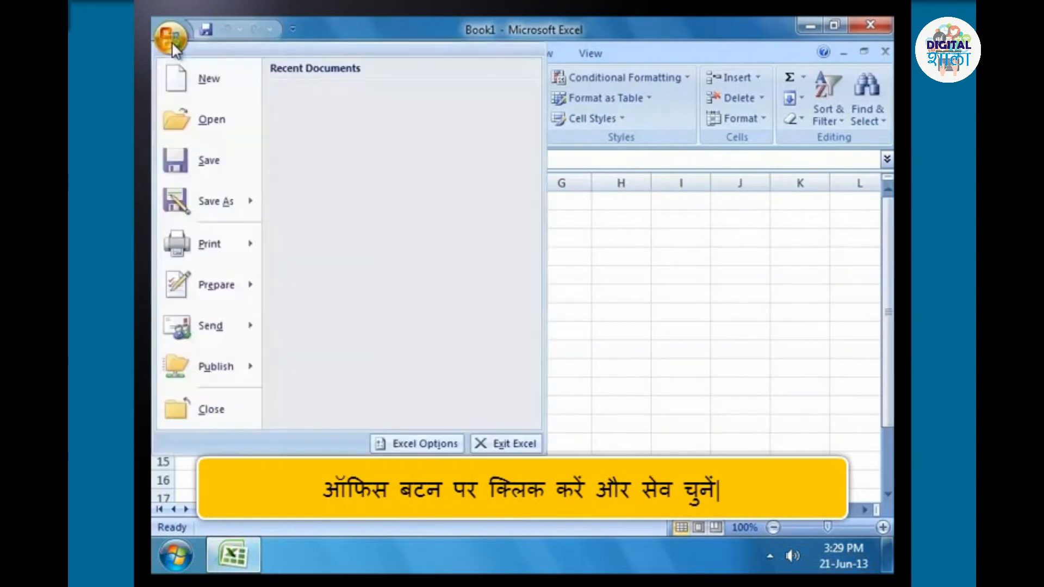
pyautogui.click(207, 160)
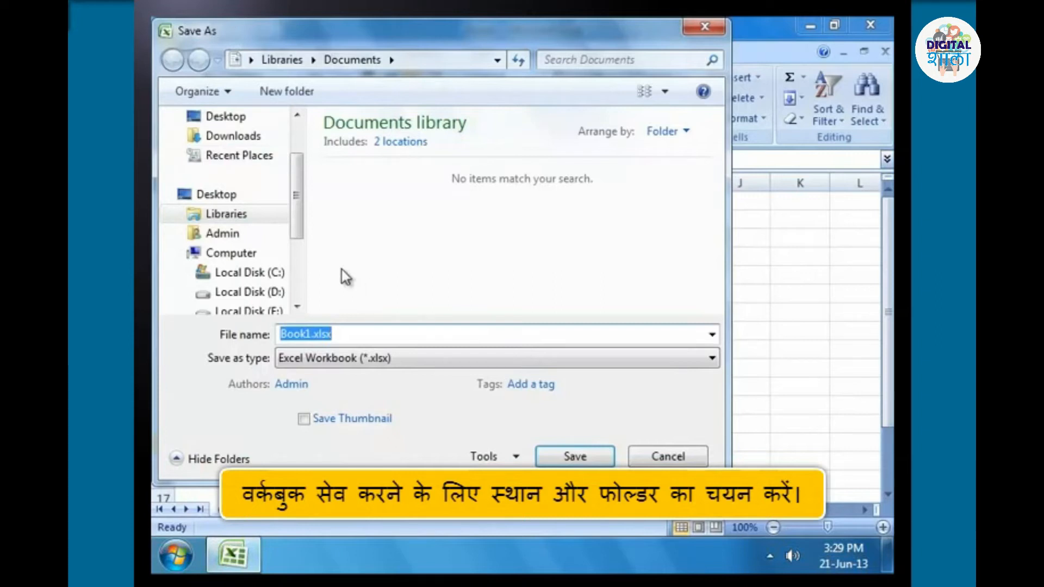
pyautogui.scroll(-1, 302, 222)
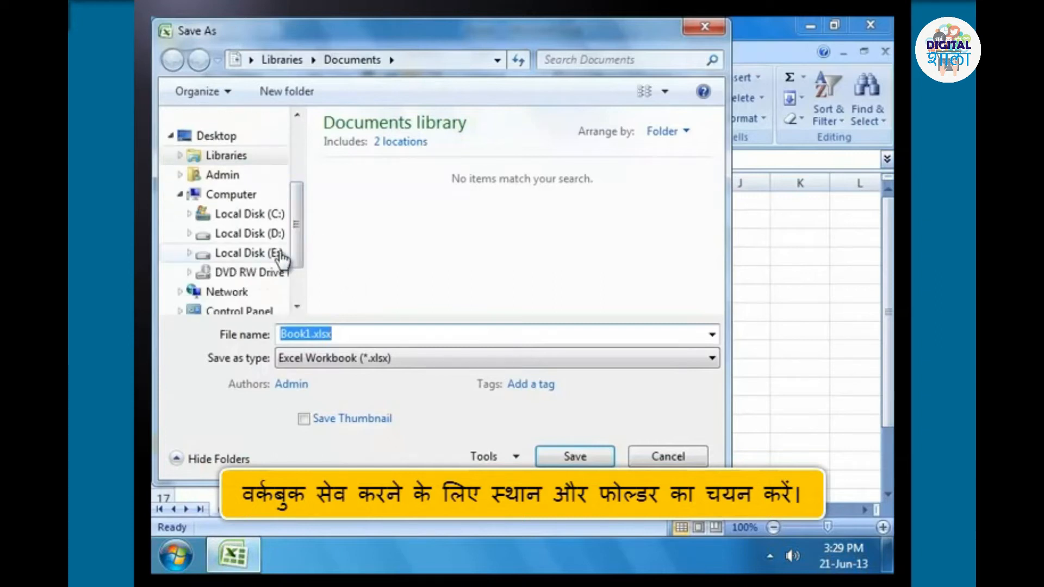
pyautogui.click(278, 253)
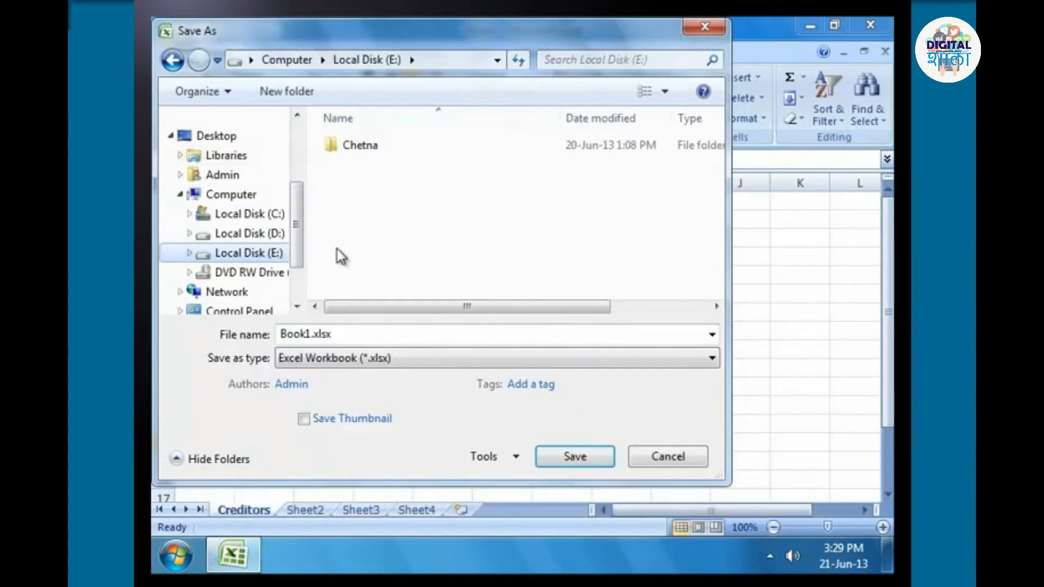
pyautogui.doubleClick(341, 158)
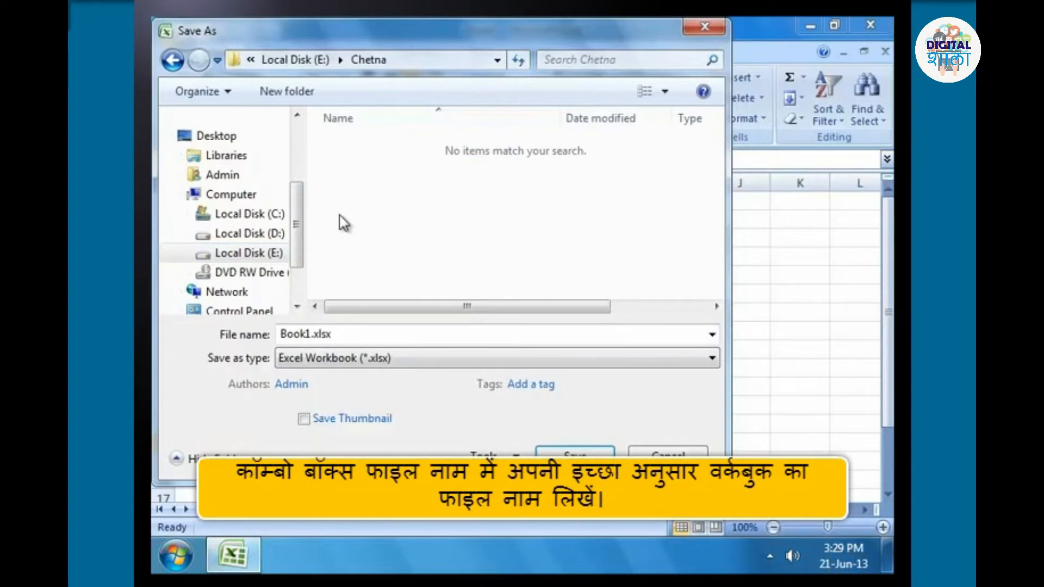
# Name the file Shop workbook, keep the type Excel Workbook (*.xlsx), and save it in the chosen folder.
pyautogui.click(353, 334)
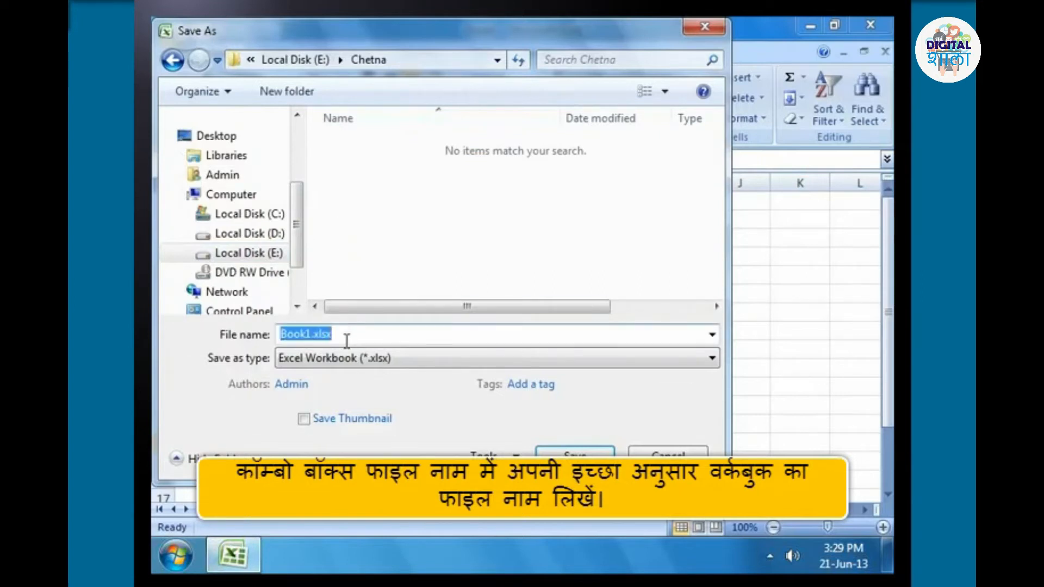
pyautogui.write('Shop')
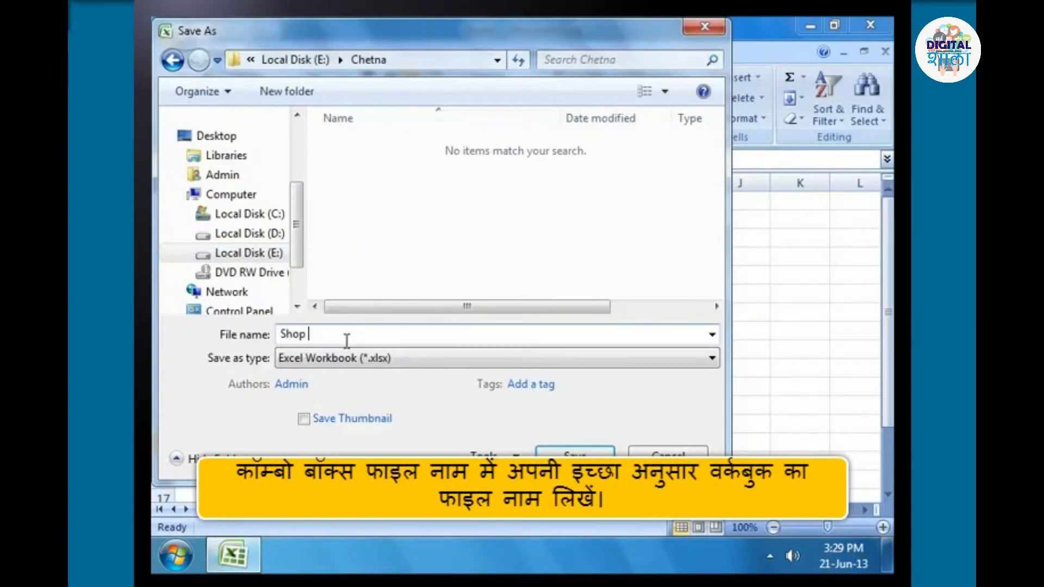
pyautogui.write(' workbook')
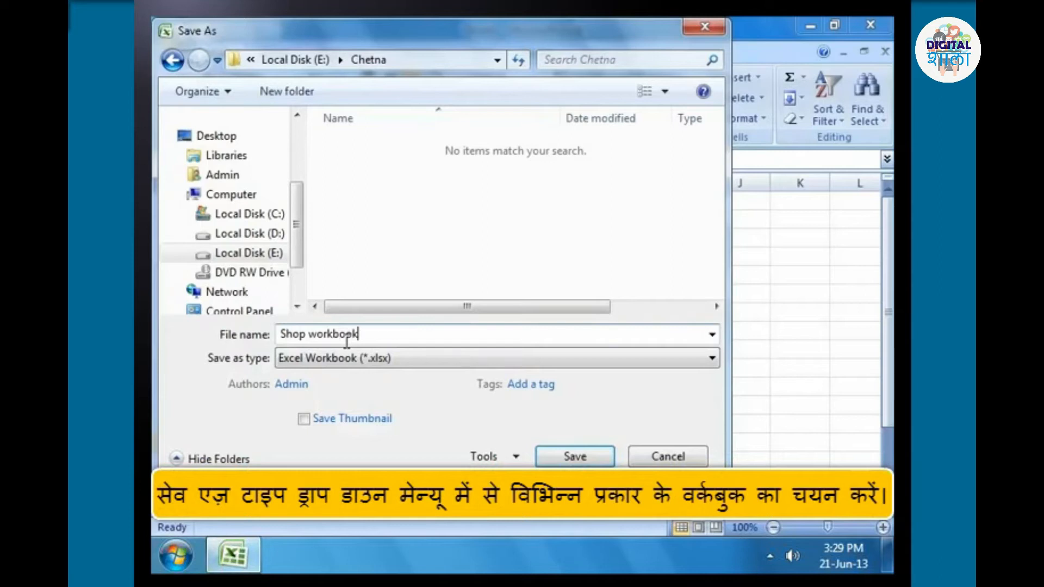
pyautogui.click(403, 360)
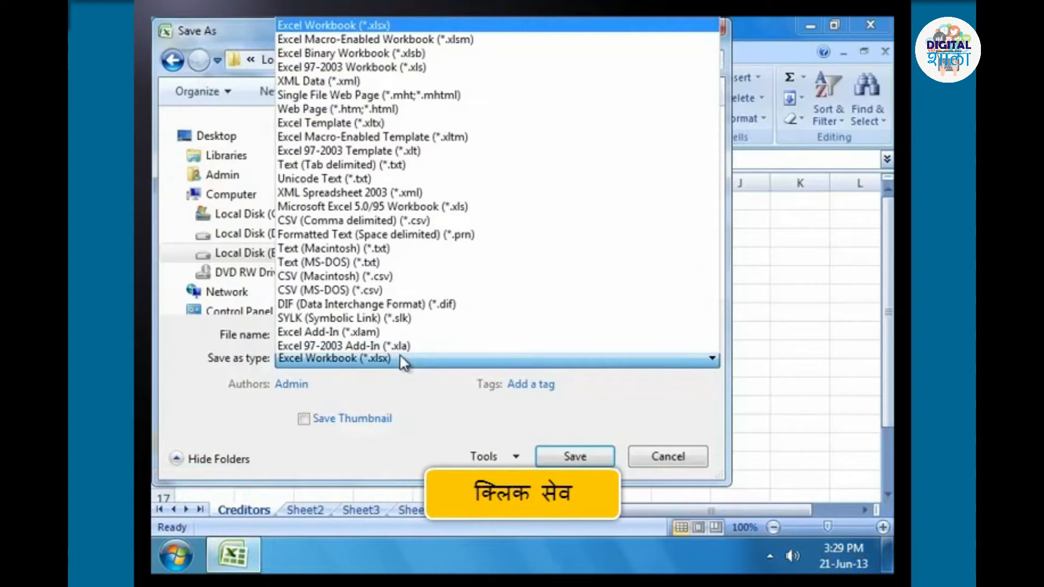
pyautogui.click(403, 363)
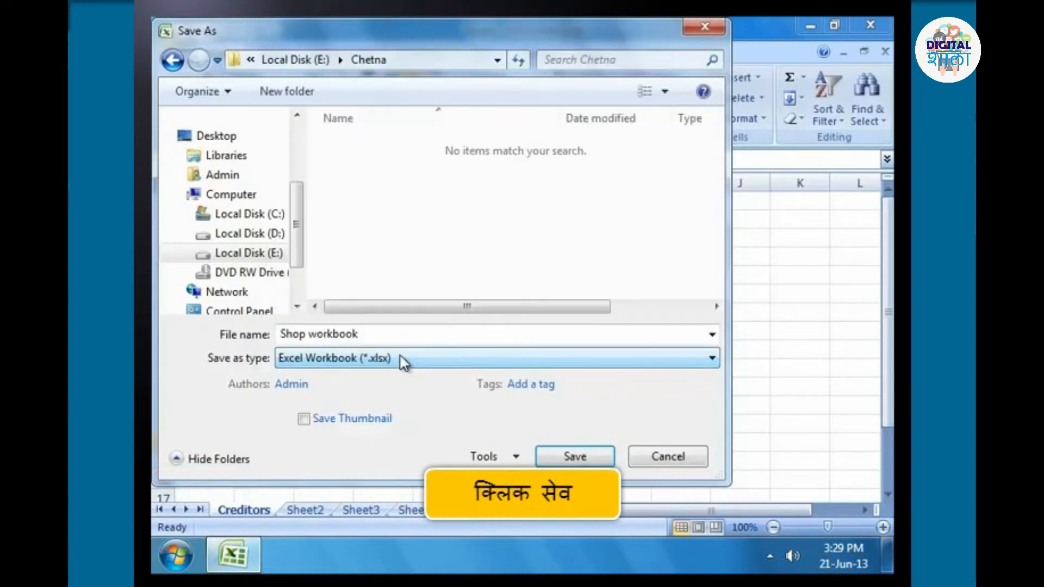
pyautogui.click(568, 459)
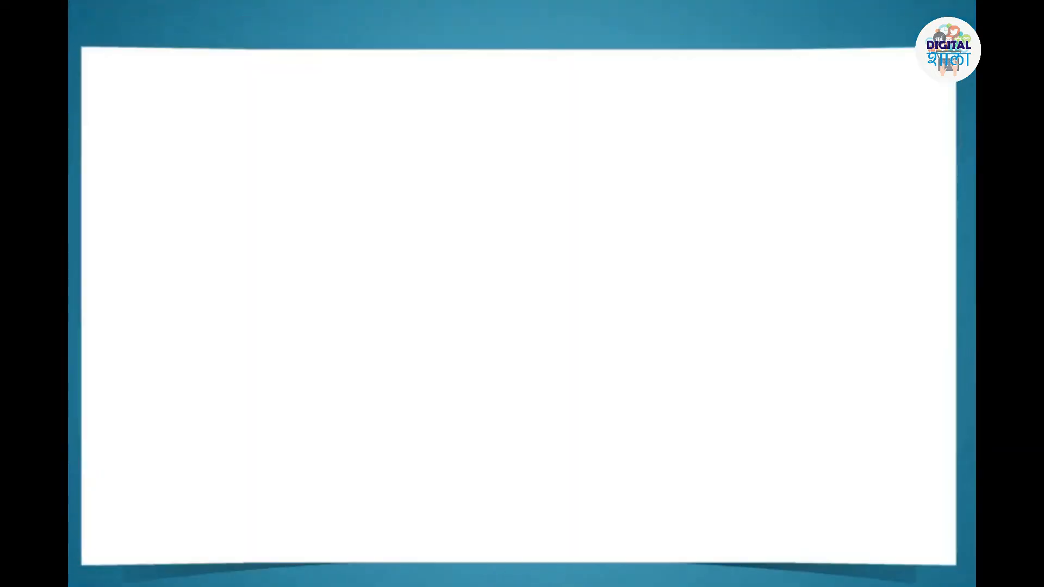
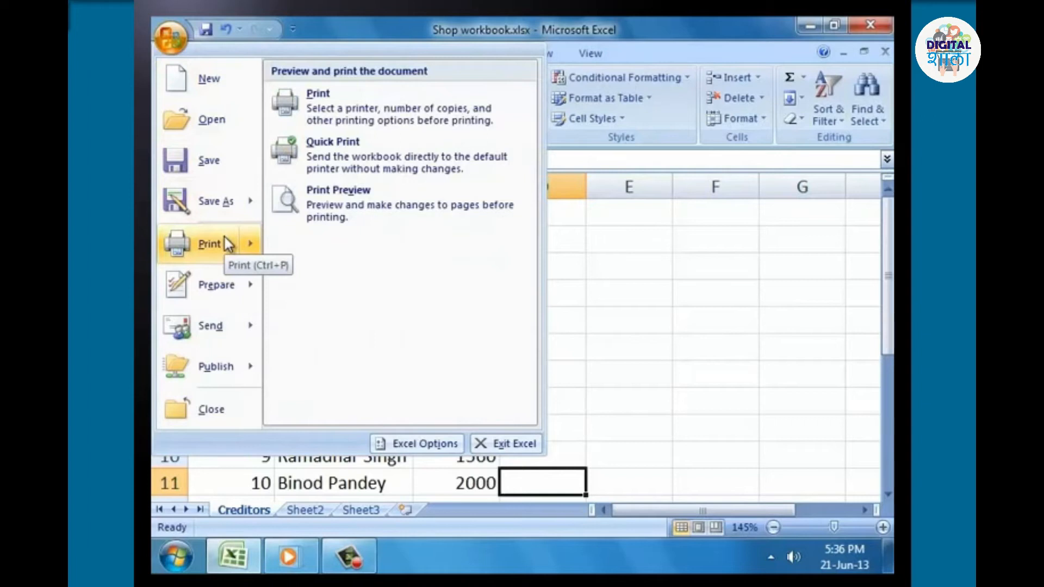
# Preview the Creditors worksheet's printout, and set the print job to cover only the selected range A1:C7.
pyautogui.click(312, 207)
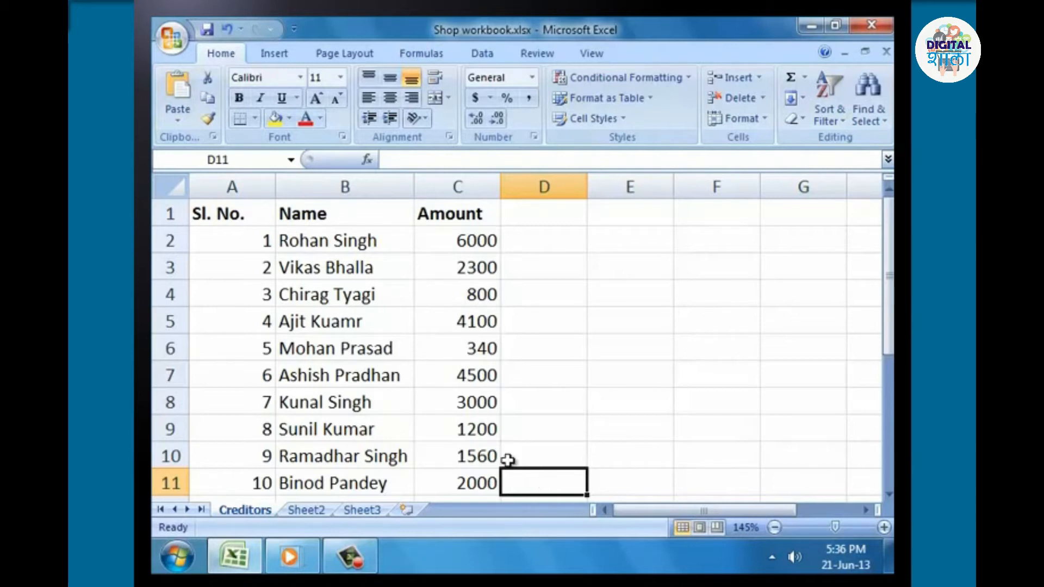
pyautogui.moveTo(247, 214); pyautogui.dragTo(437, 368)
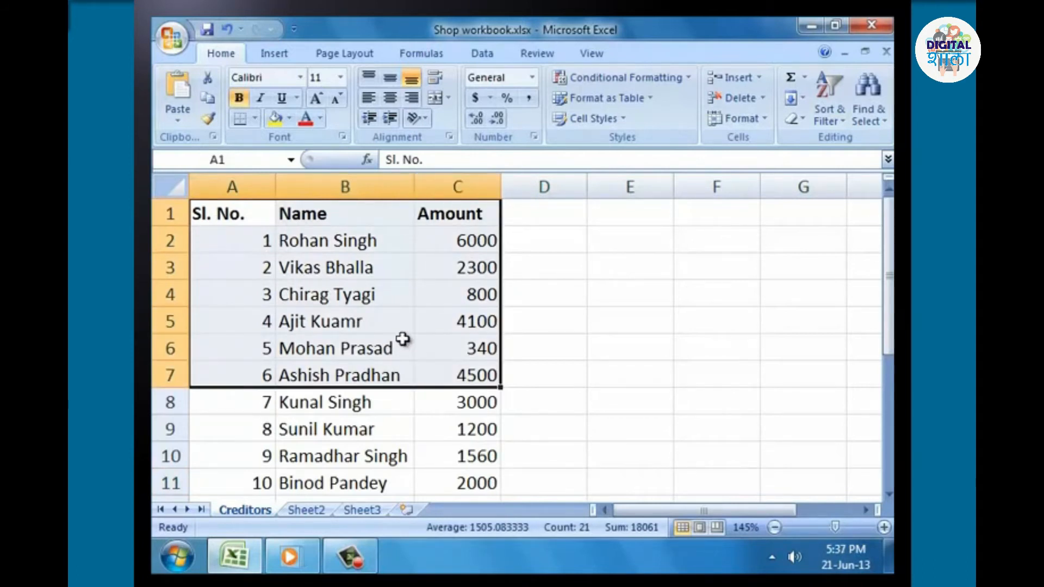
pyautogui.click(185, 46)
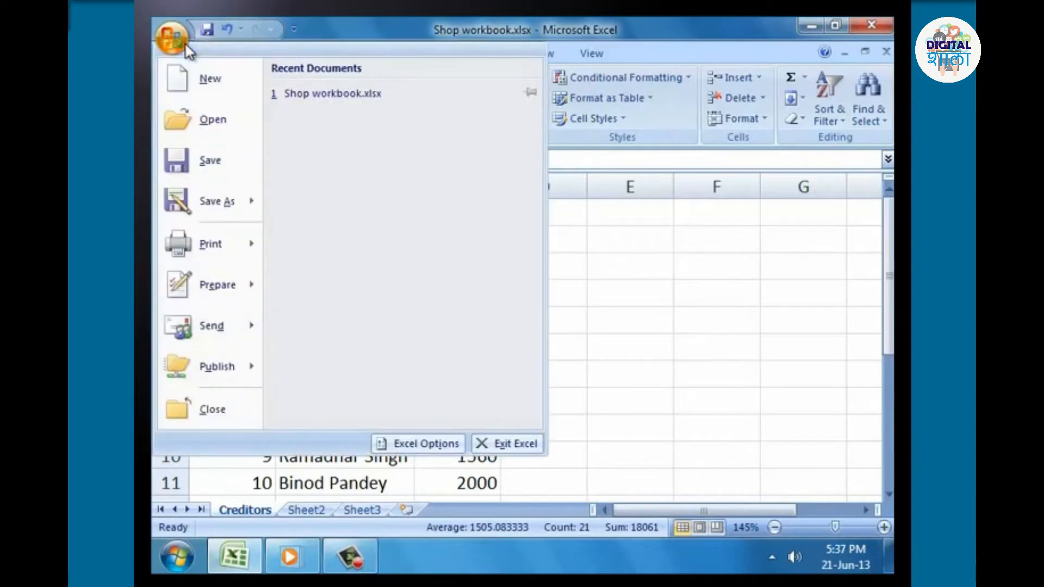
pyautogui.moveTo(230, 240)
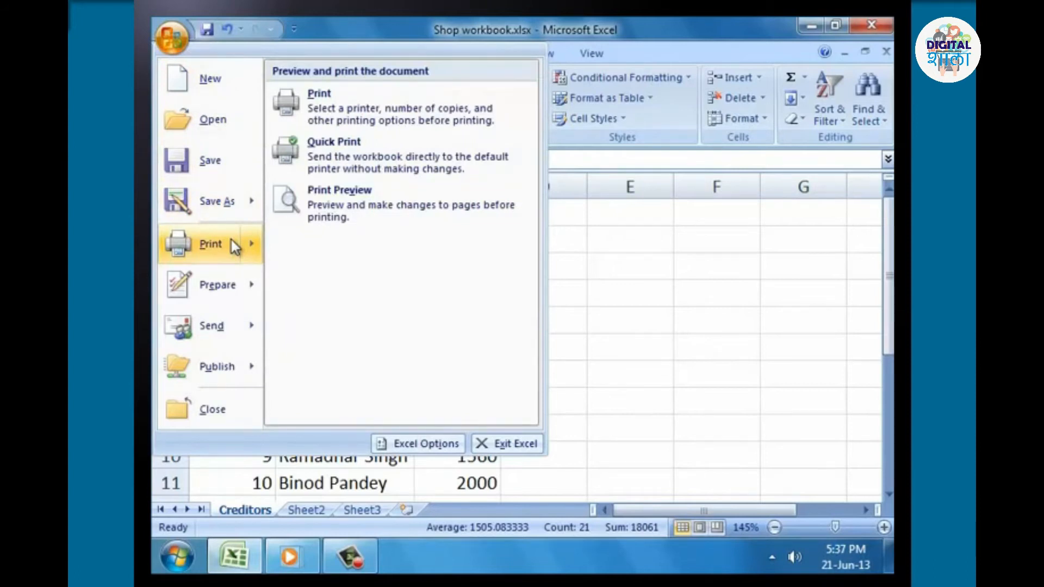
pyautogui.click(350, 99)
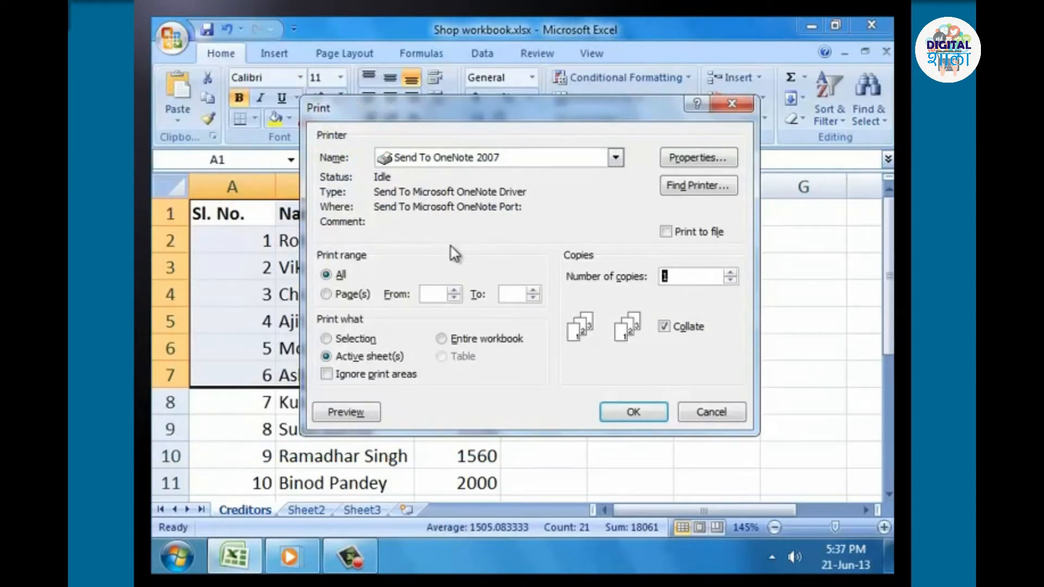
pyautogui.click(347, 342)
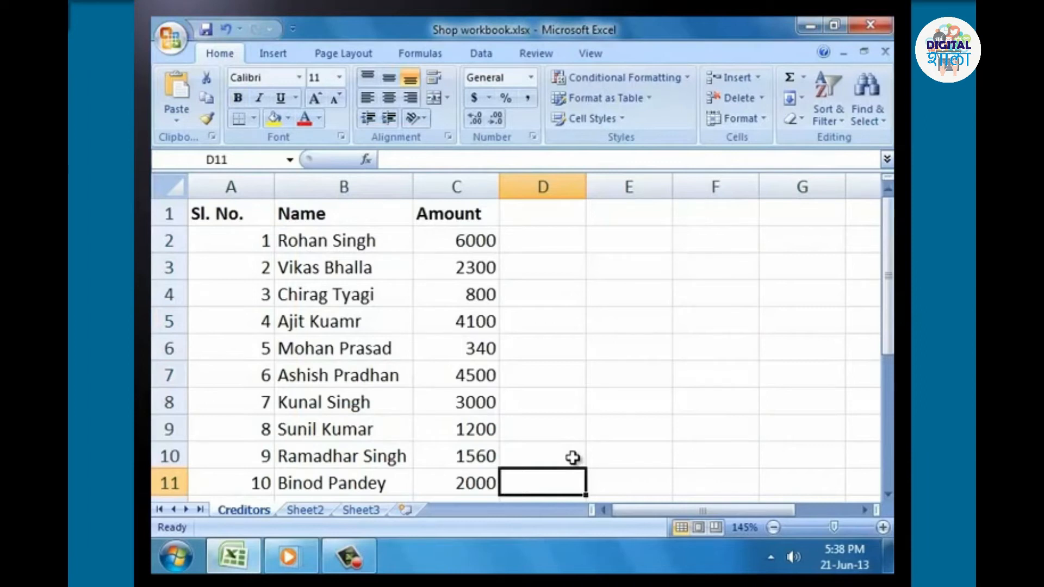
# Open the print settings for the Creditors worksheet.
pyautogui.click(166, 39)
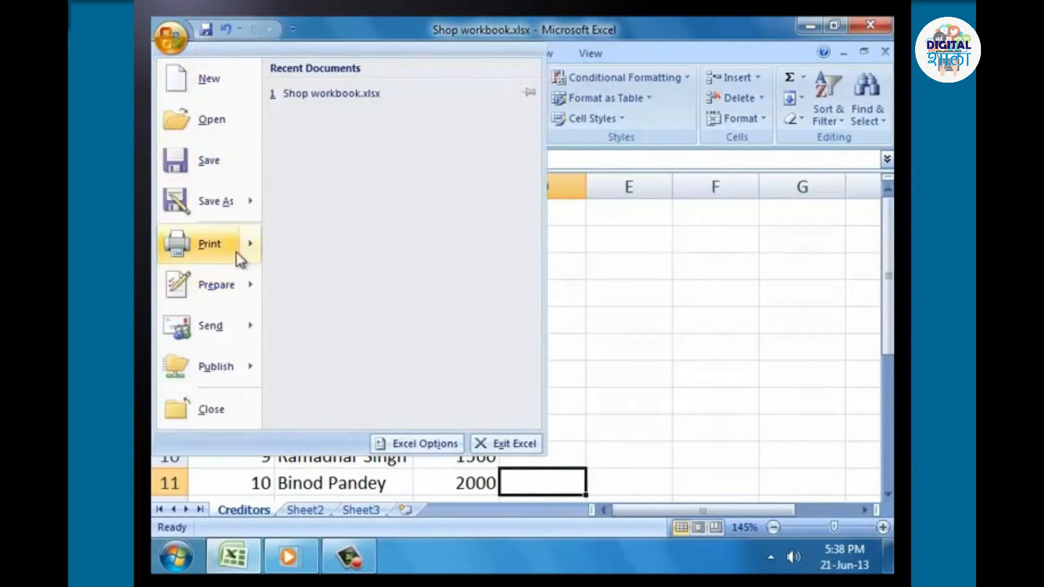
pyautogui.moveTo(240, 253)
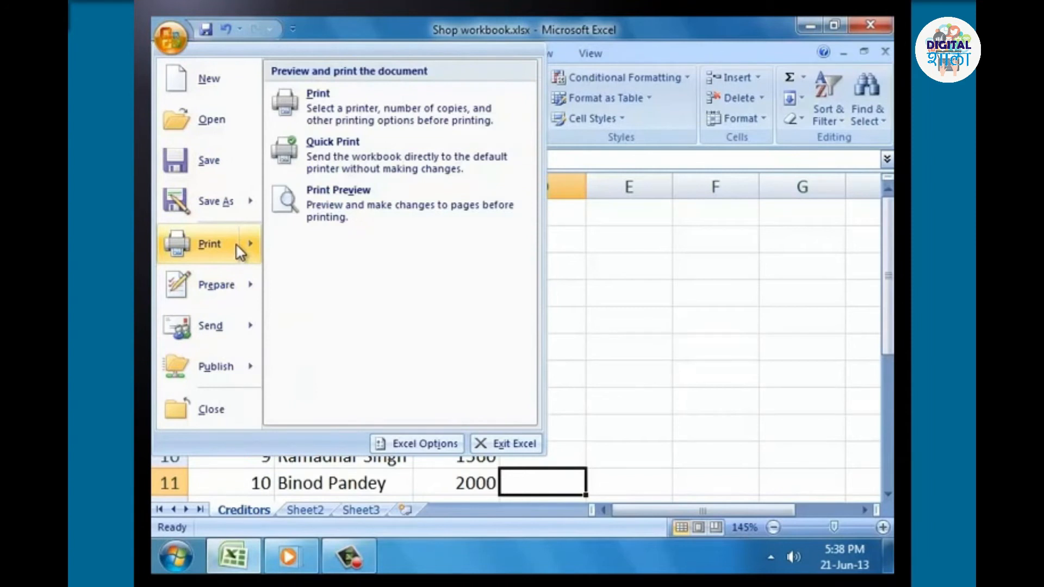
pyautogui.click(335, 115)
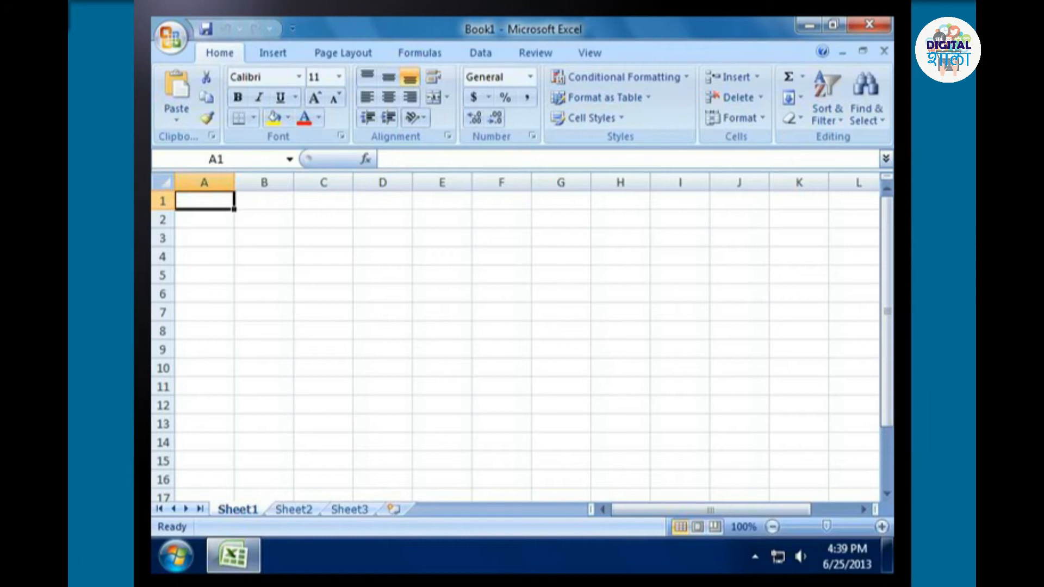
# Enter the number 2451 in cell A1 of Sheet1 in the new workbook Book1.
pyautogui.click(204, 275)
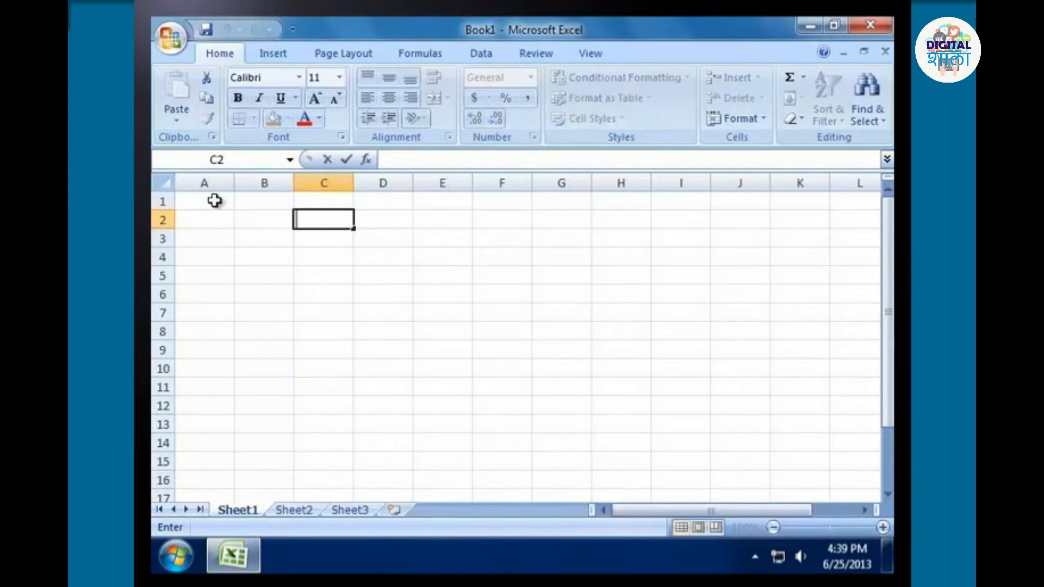
pyautogui.click(215, 200)
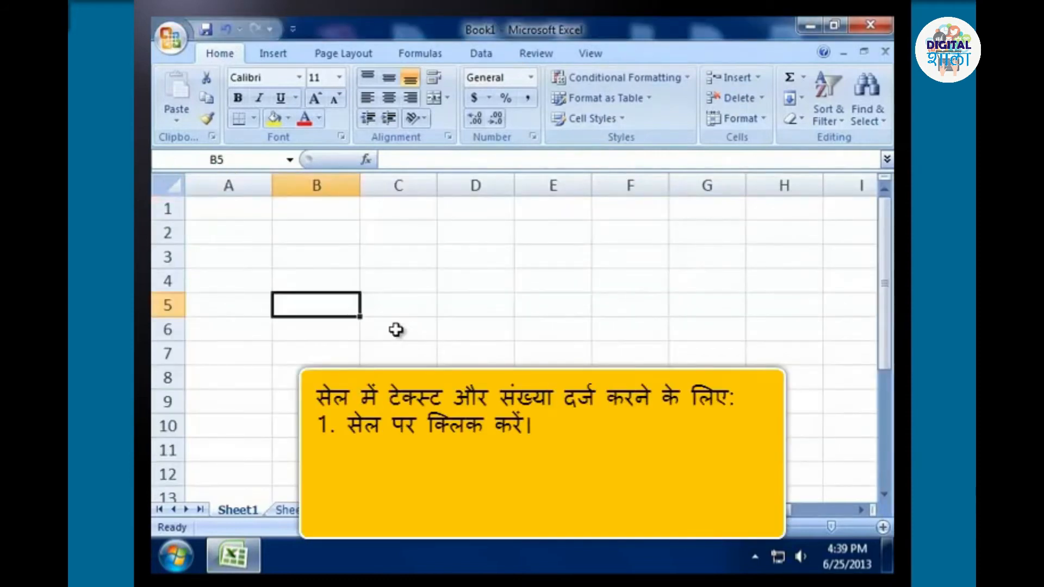
pyautogui.click(240, 202)
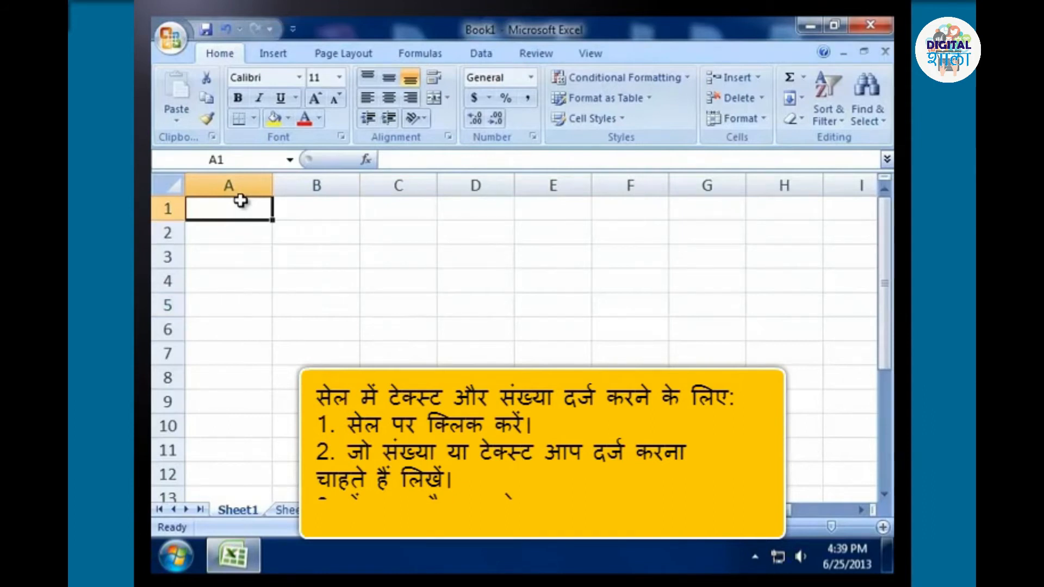
pyautogui.write('2451')
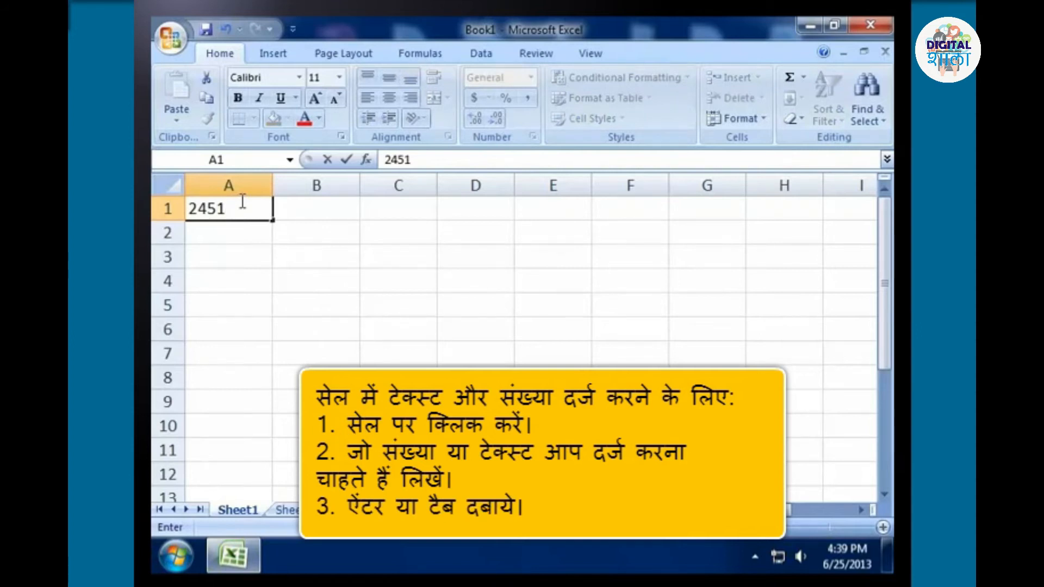
pyautogui.press('Return')
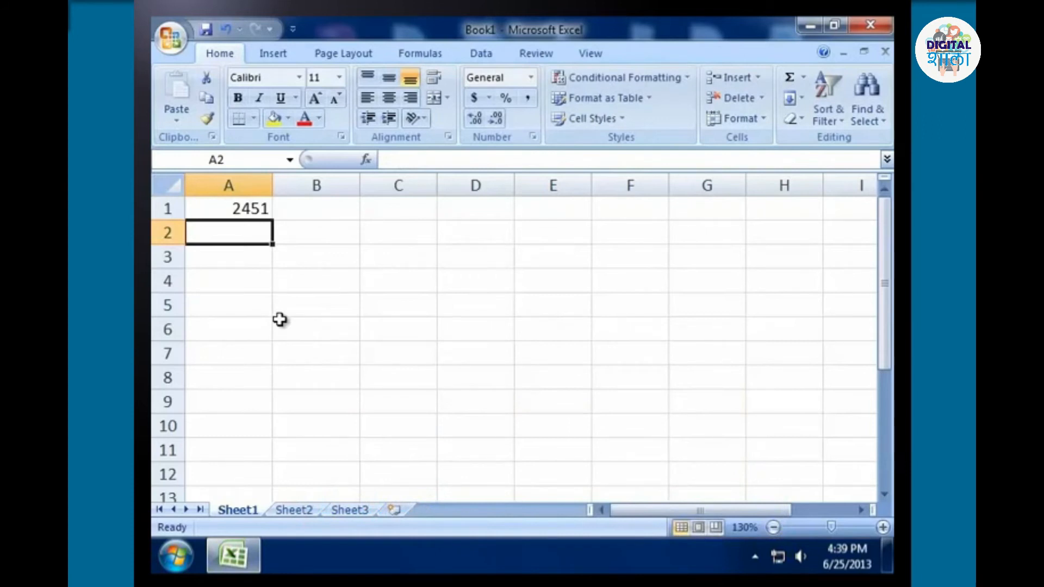
# Enter the date 6/25/2013 in cell B1.
pyautogui.click(312, 205)
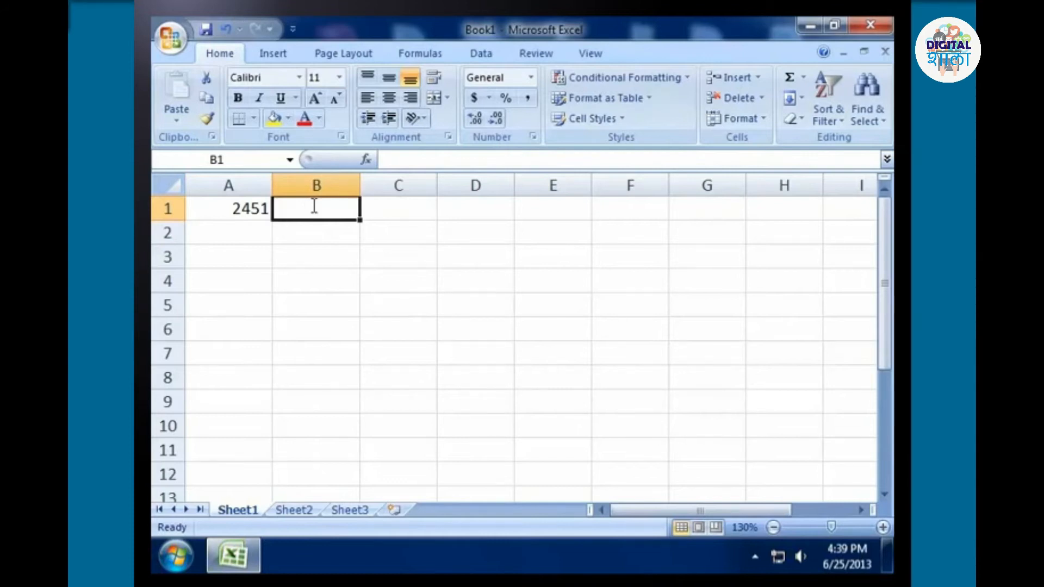
pyautogui.write('6/25')
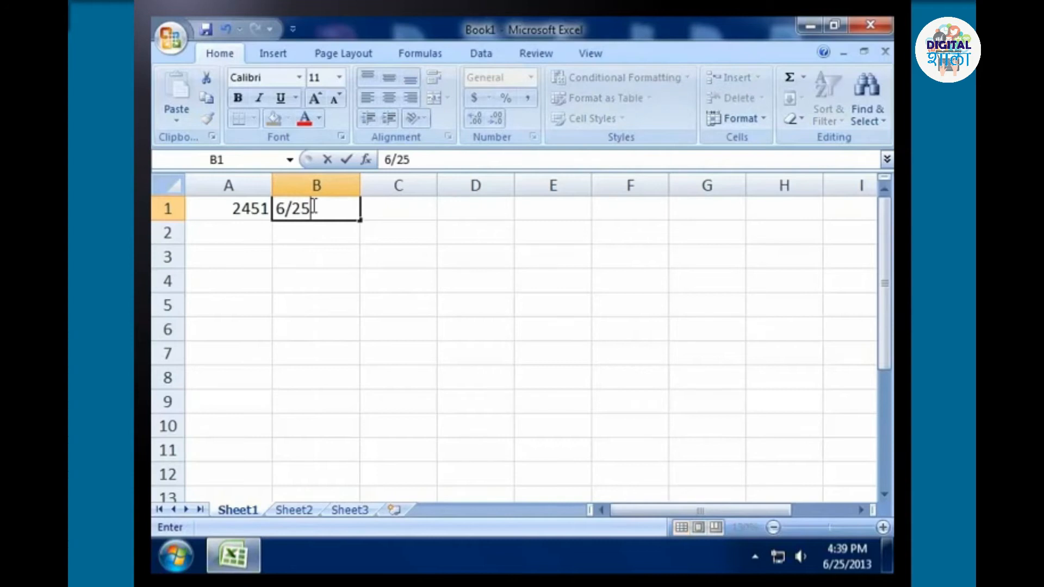
pyautogui.write('/2013')
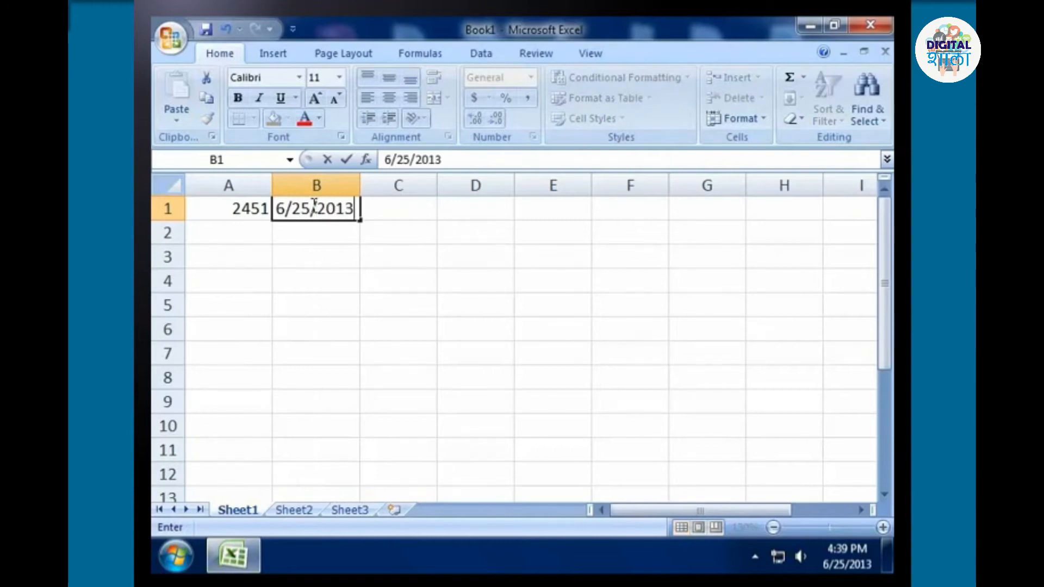
pyautogui.press('Return')
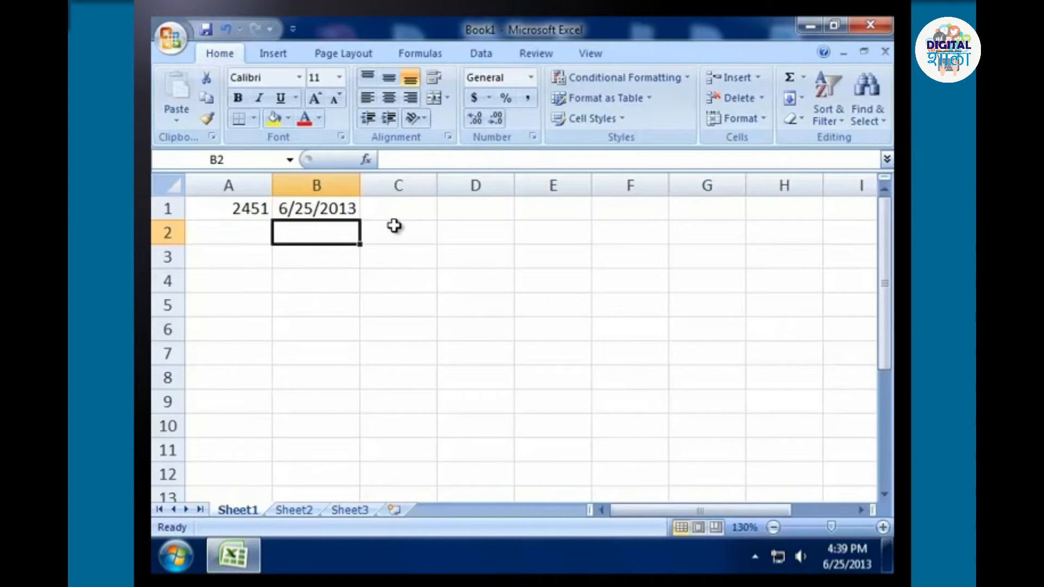
# Enter the time 2:39 PM in cell C1.
pyautogui.click(401, 209)
pyautogui.write('2:39')
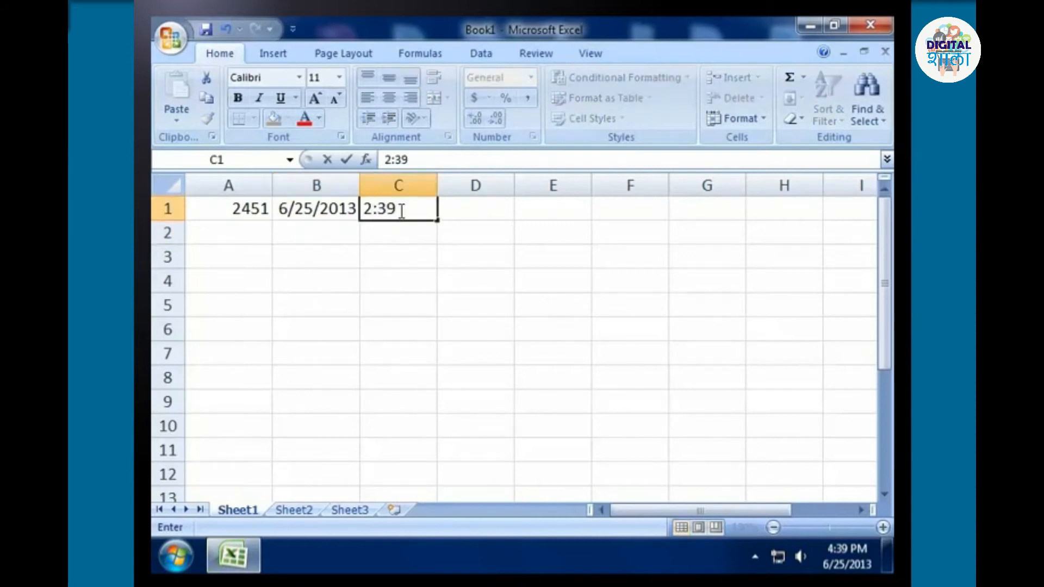
pyautogui.write(' p')
pyautogui.press('Return')
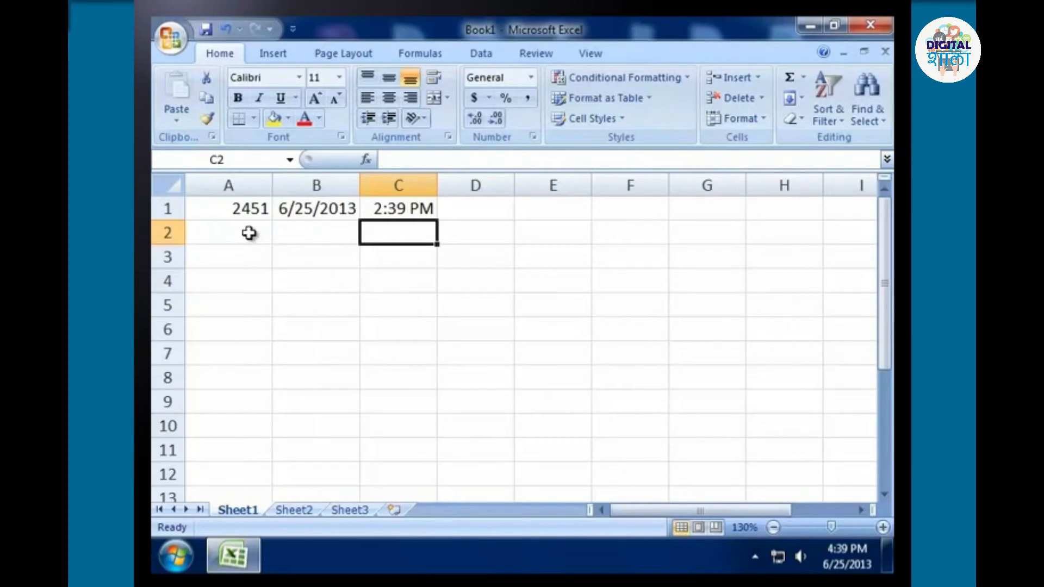
# Enter the number 4527 in all cells of the range A2:A9 at once.
pyautogui.moveTo(249, 233); pyautogui.dragTo(234, 396)
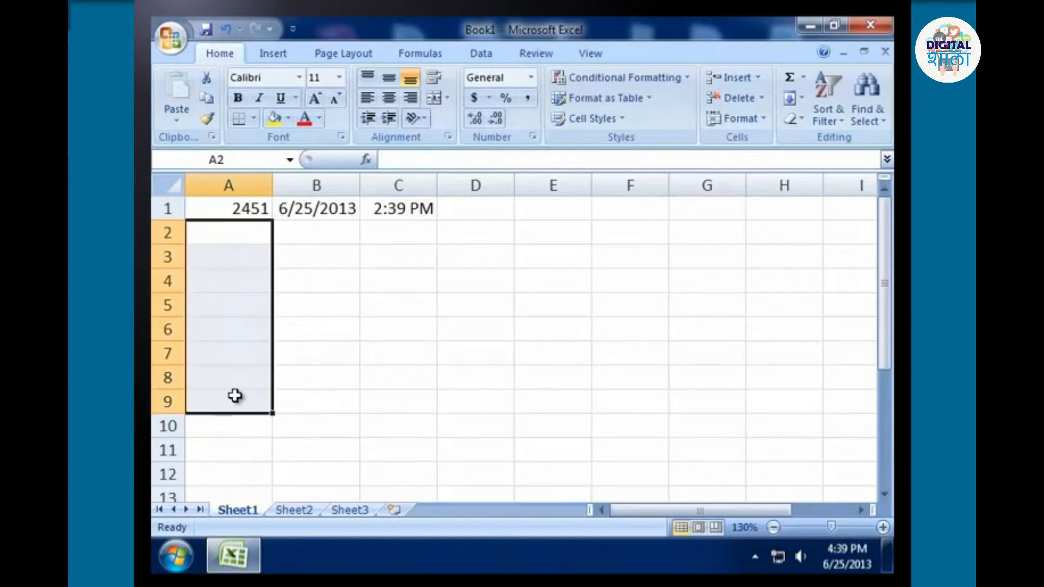
pyautogui.write('45')
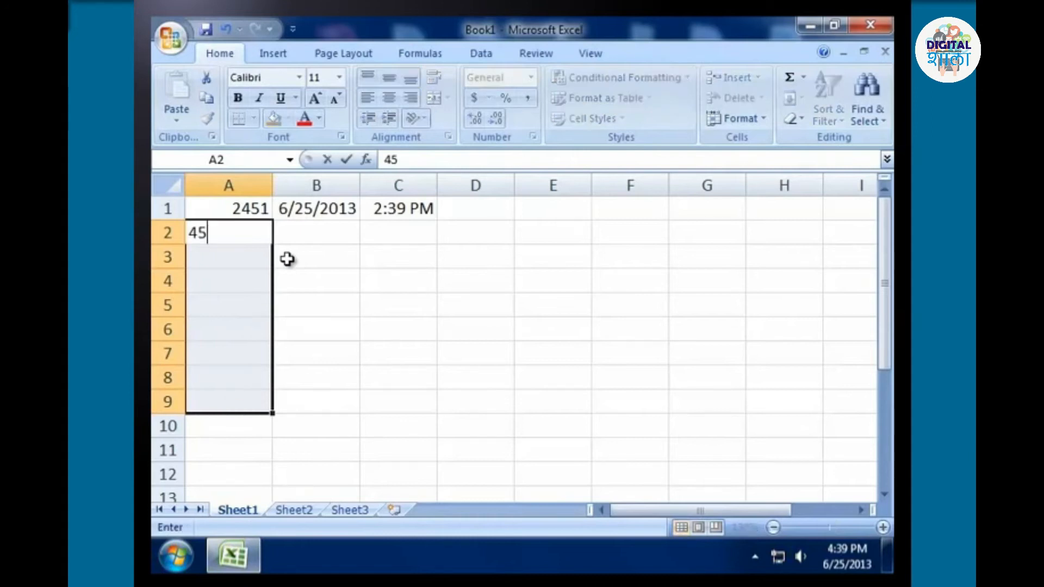
pyautogui.write('27')
pyautogui.hotkey('ctrl', 'Return')
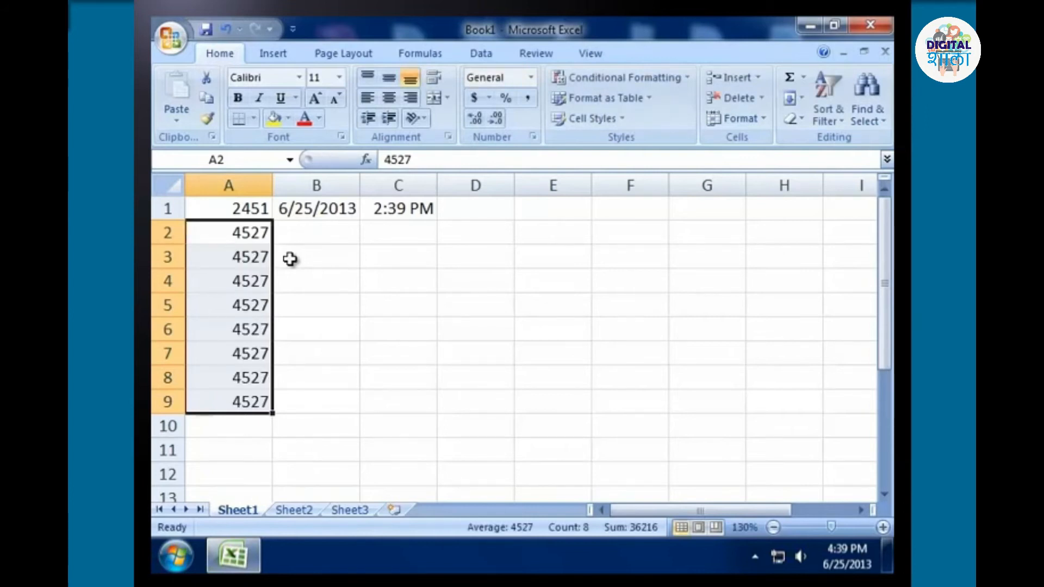
pyautogui.click(287, 412)
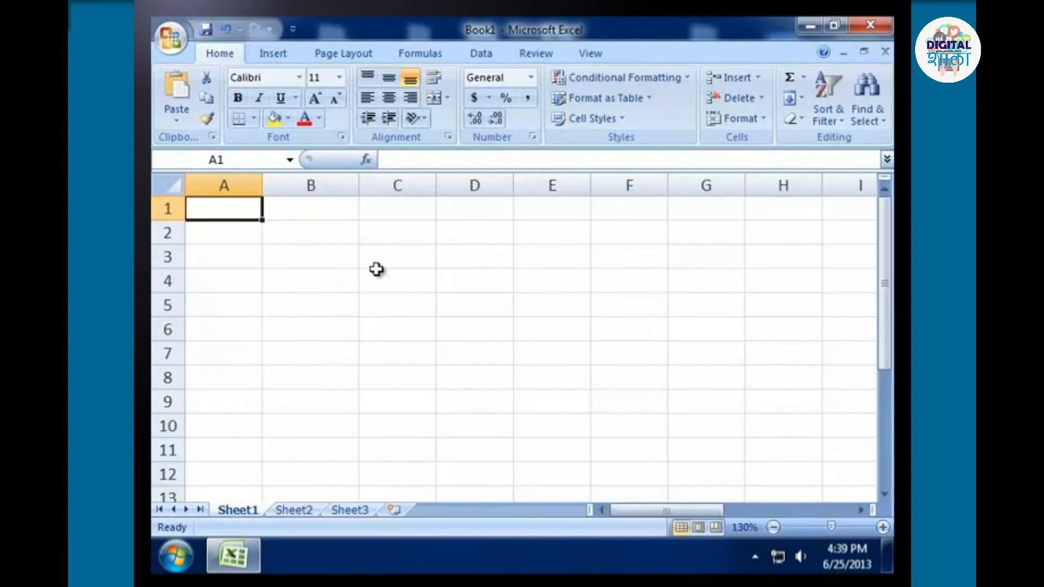
# Enter Sunday in cell B2 and AutoFill the weekday series down to B13.
pyautogui.click(324, 238)
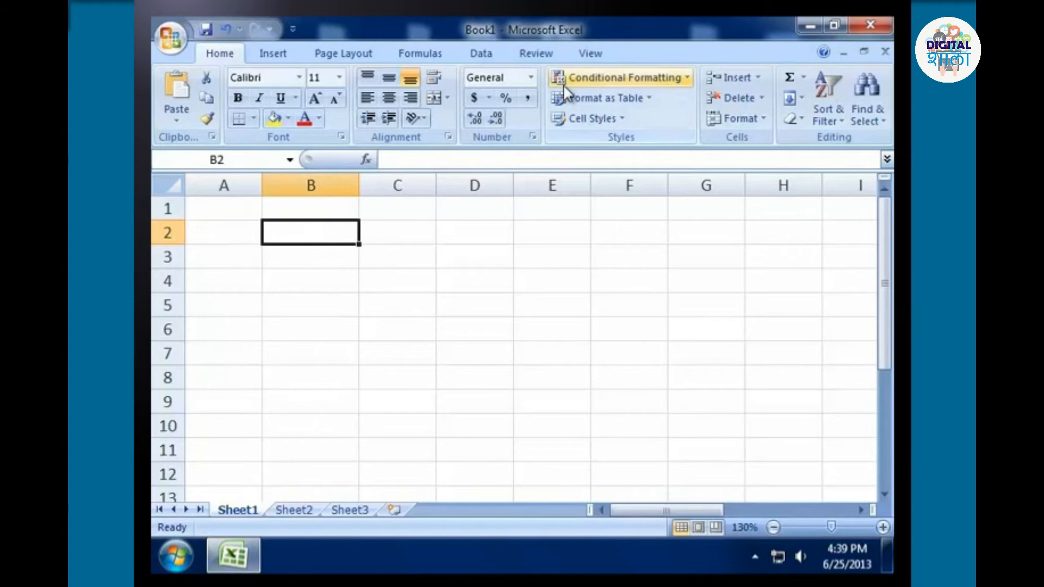
pyautogui.press('F2')
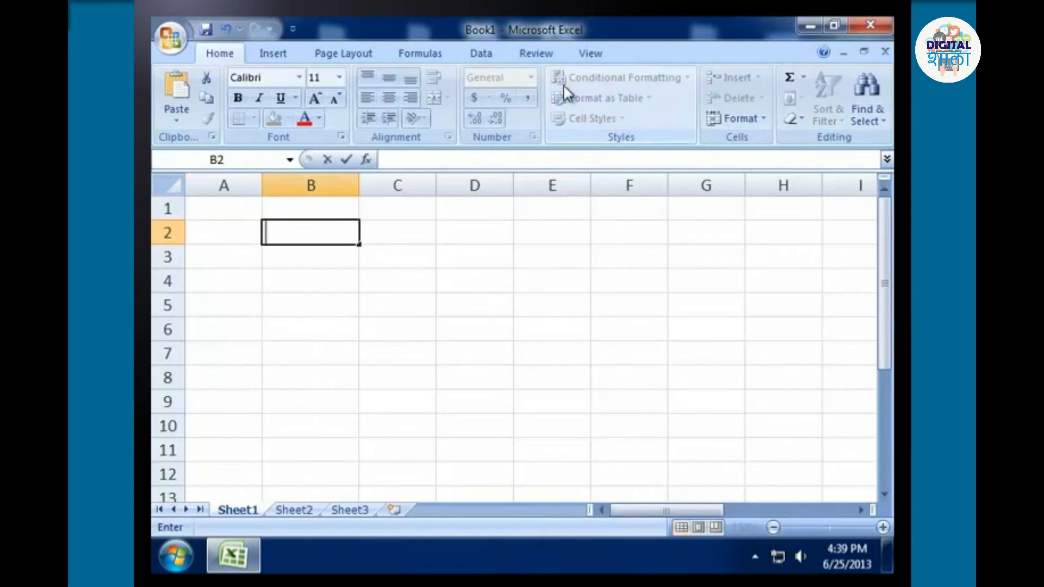
pyautogui.write('Sunday')
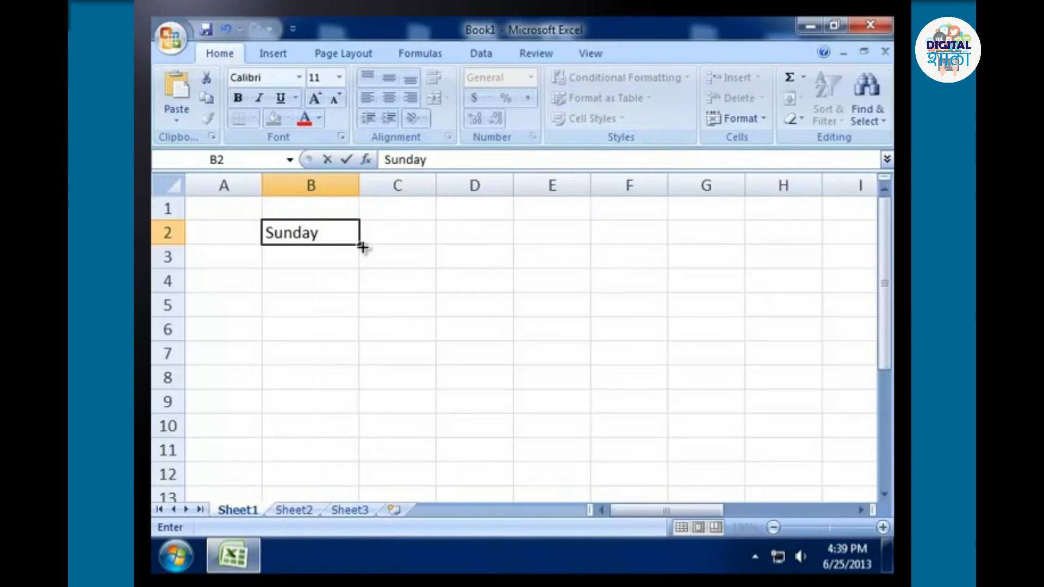
pyautogui.moveTo(363, 248); pyautogui.dragTo(364, 500)
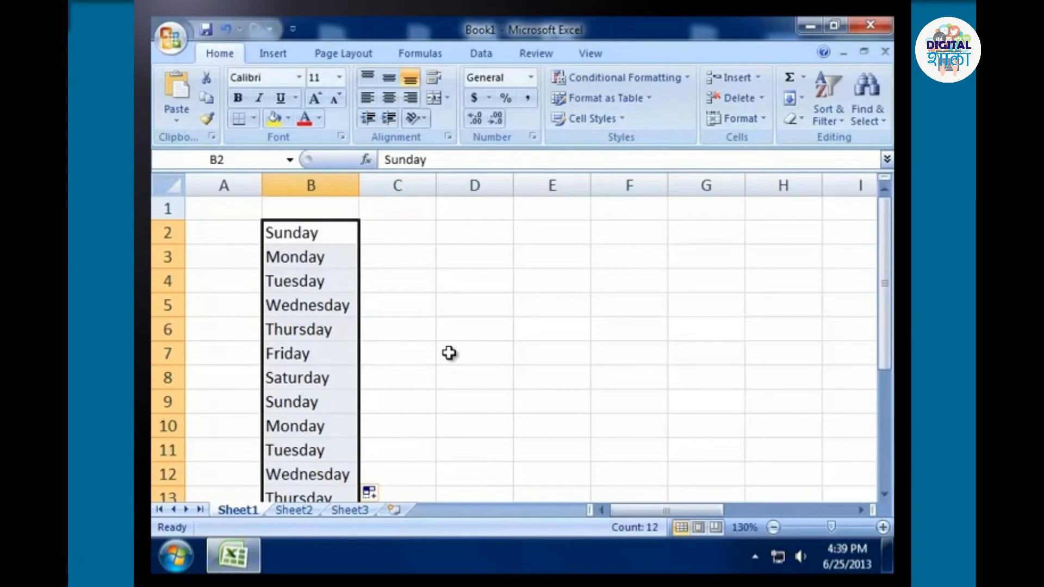
# Enter January in cell C1 and AutoFill the month series across row 1 through July in column I.
pyautogui.click(398, 208)
pyautogui.write('January')
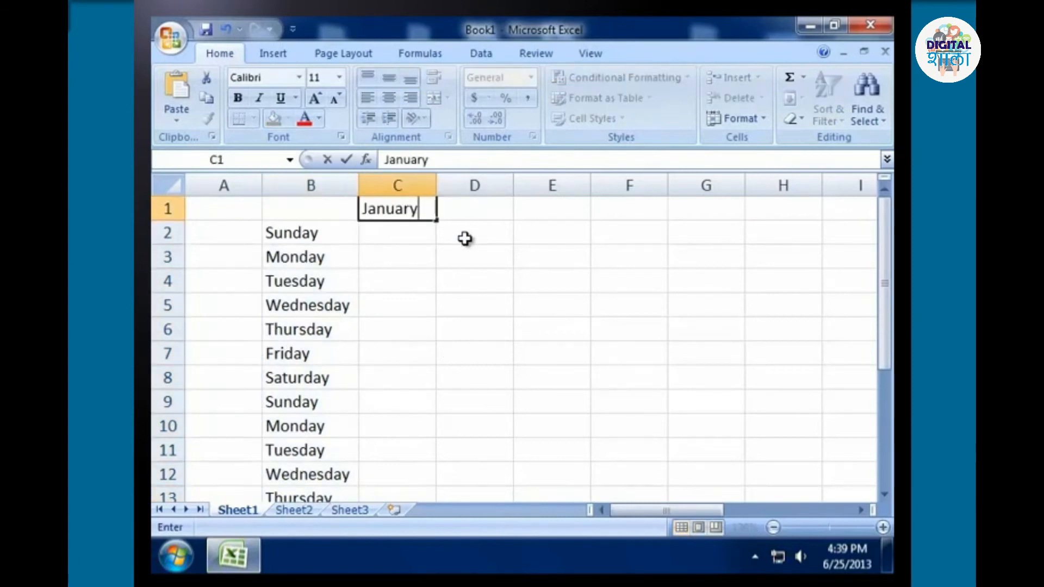
pyautogui.moveTo(436, 221); pyautogui.dragTo(863, 217)
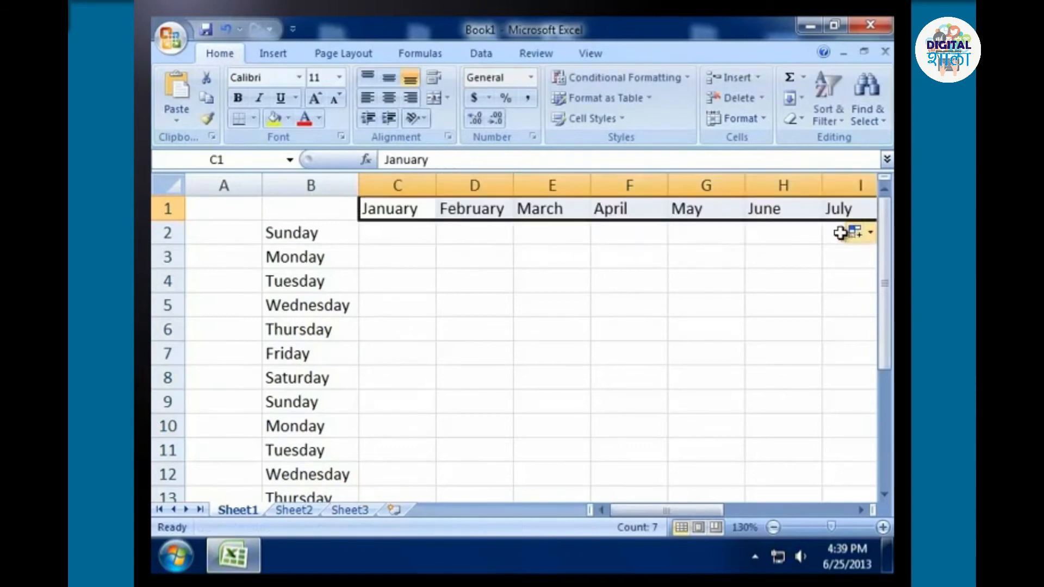
# Enter the number 1 in cell A2 and 2 in cell A3, beside Sunday and Monday.
pyautogui.click(235, 234)
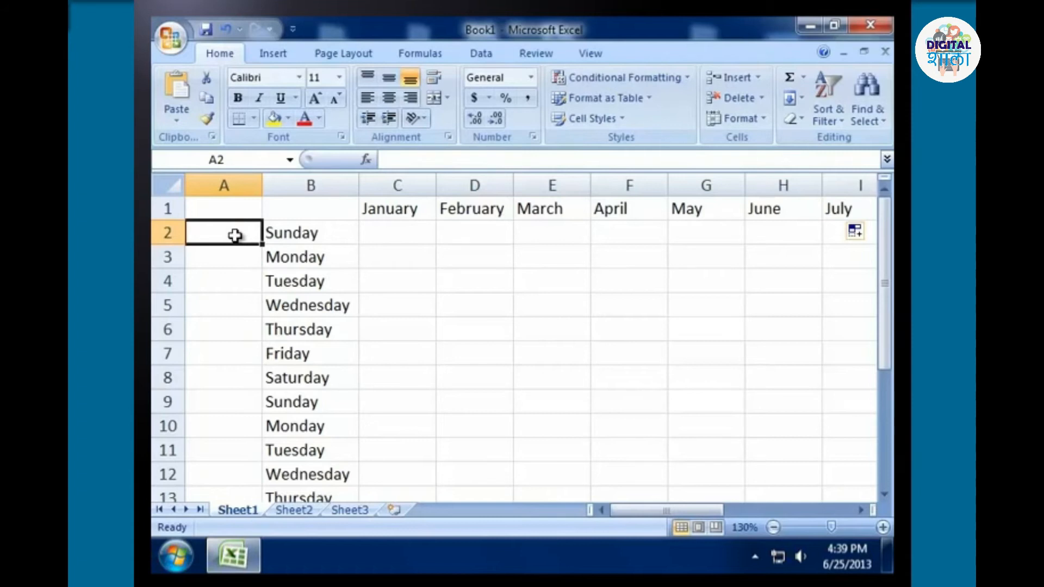
pyautogui.write('1')
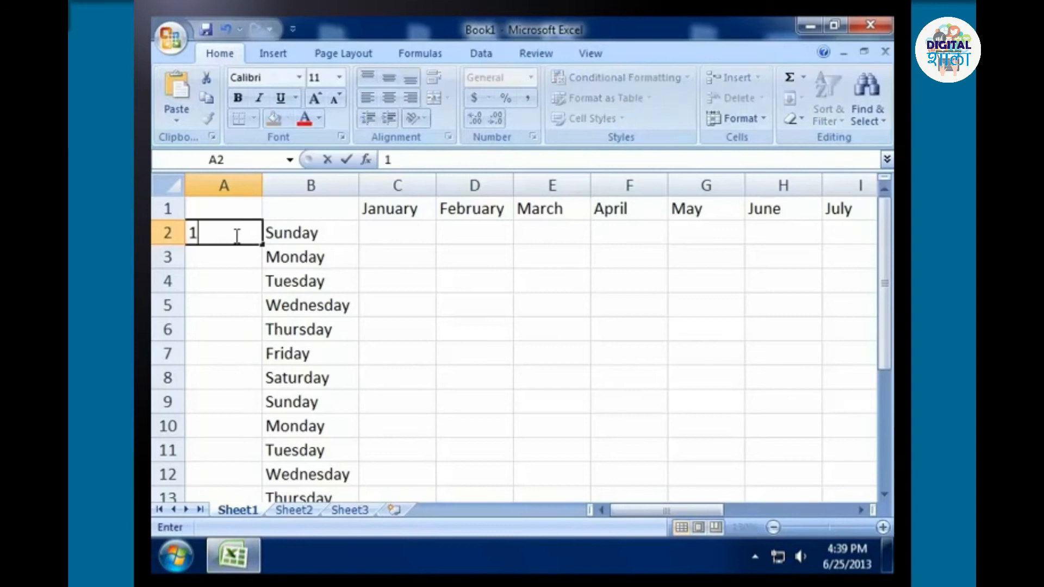
pyautogui.press('Return')
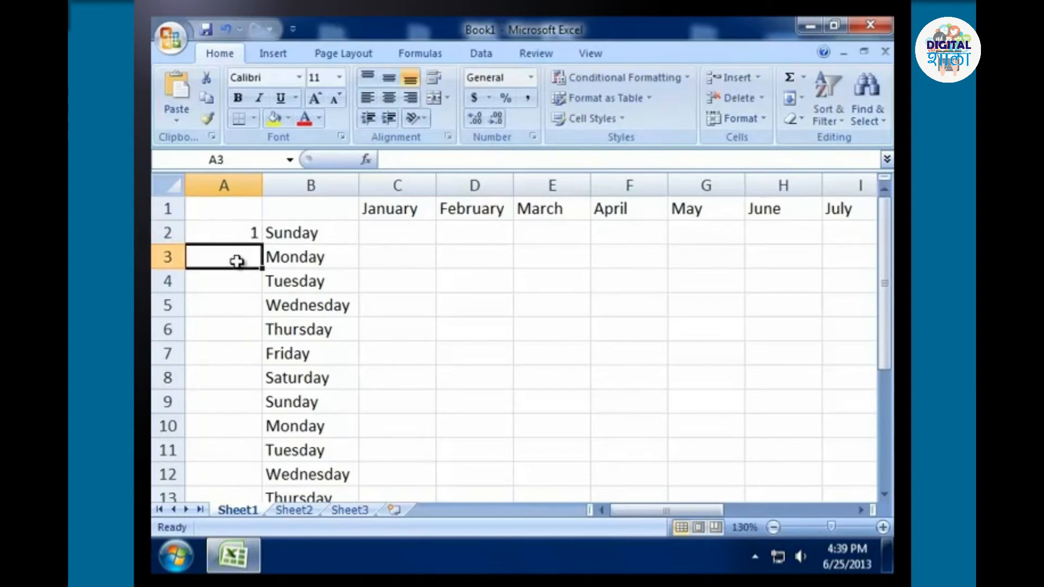
pyautogui.write('2')
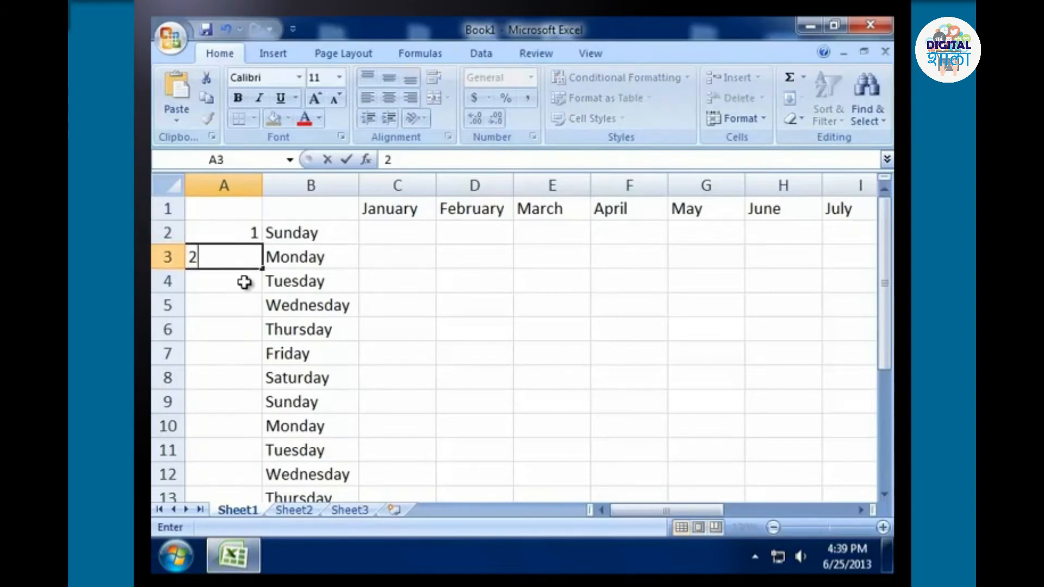
pyautogui.click(244, 282)
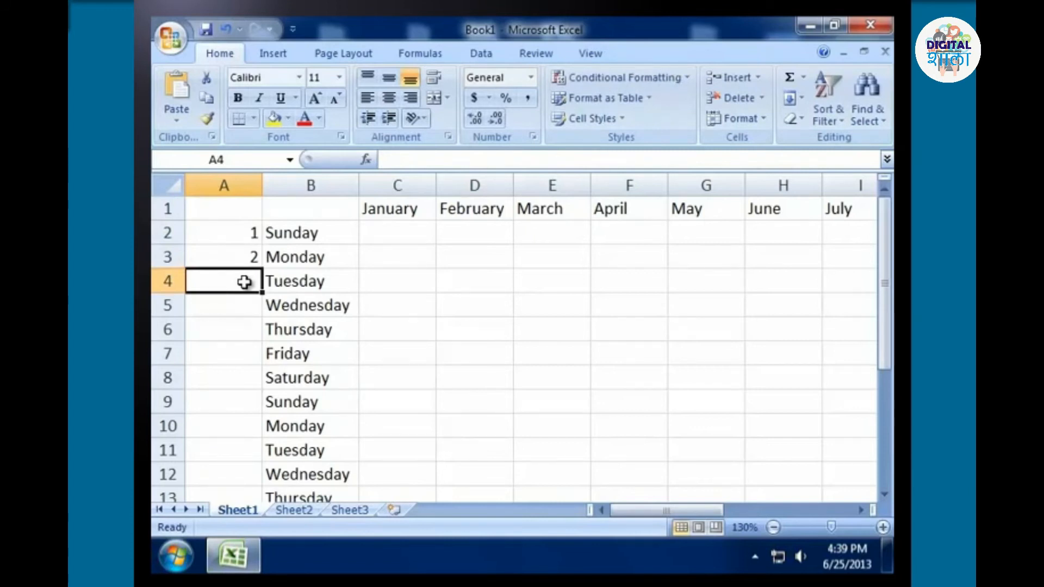
# AutoFill the number series from cells A2:A3 down column A to A11.
pyautogui.moveTo(254, 230); pyautogui.dragTo(255, 255)
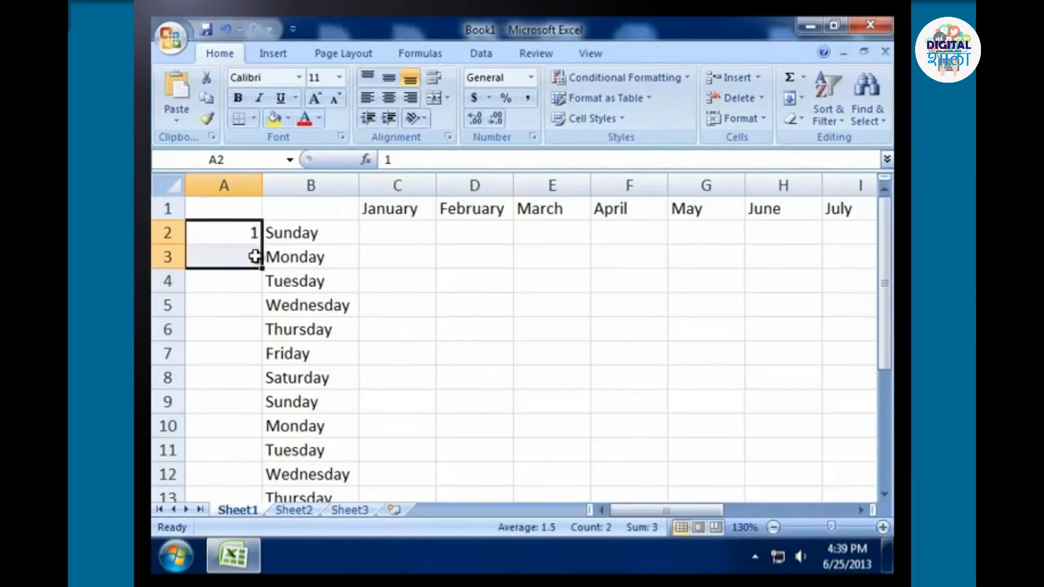
pyautogui.moveTo(262, 269); pyautogui.dragTo(263, 472)
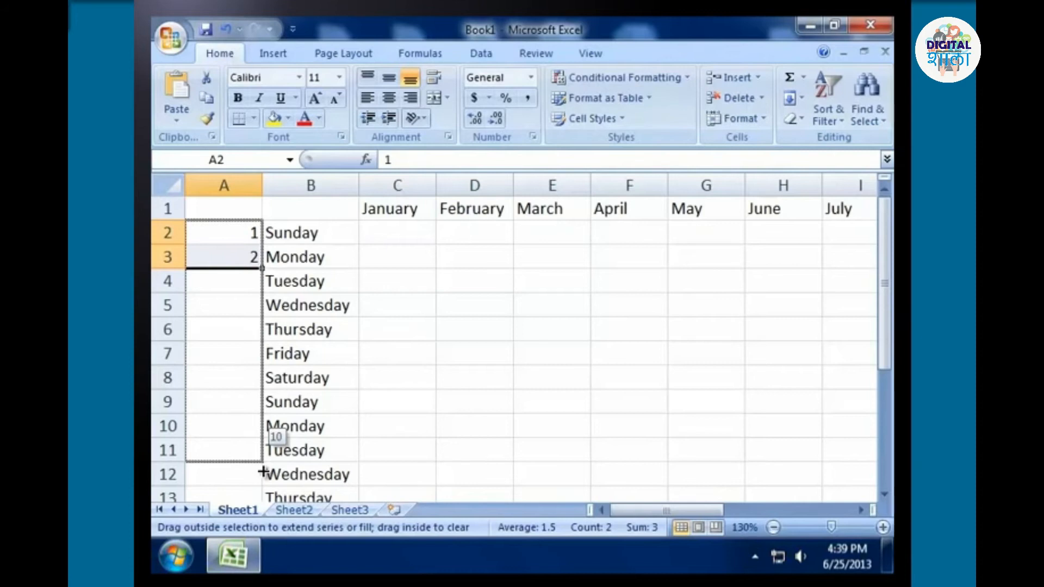
pyautogui.moveTo(263, 471); pyautogui.dragTo(262, 468)
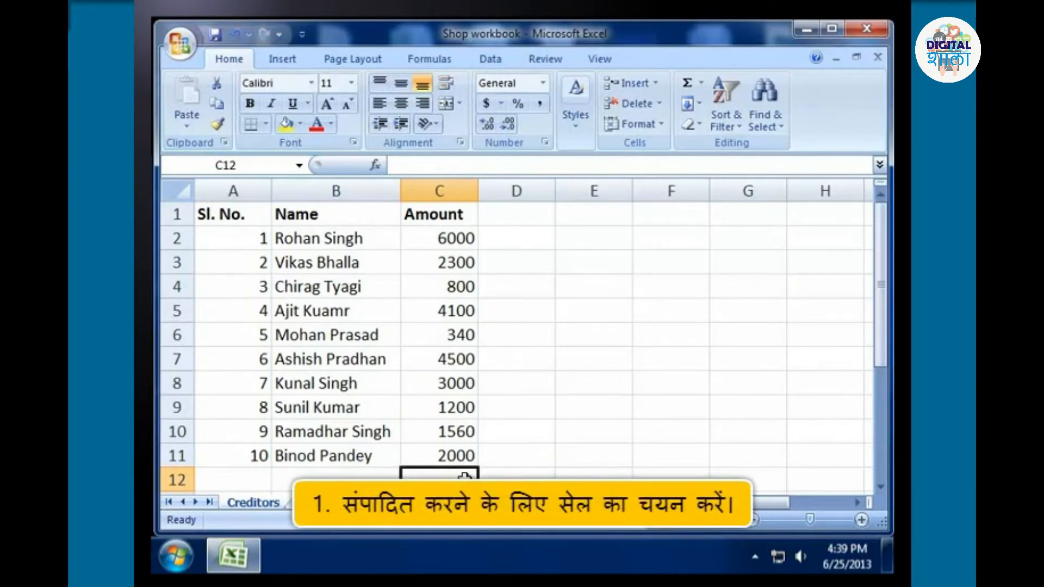
# Change the amount in cell C2 to 60 through the formula bar and undo the edit.
pyautogui.click(464, 240)
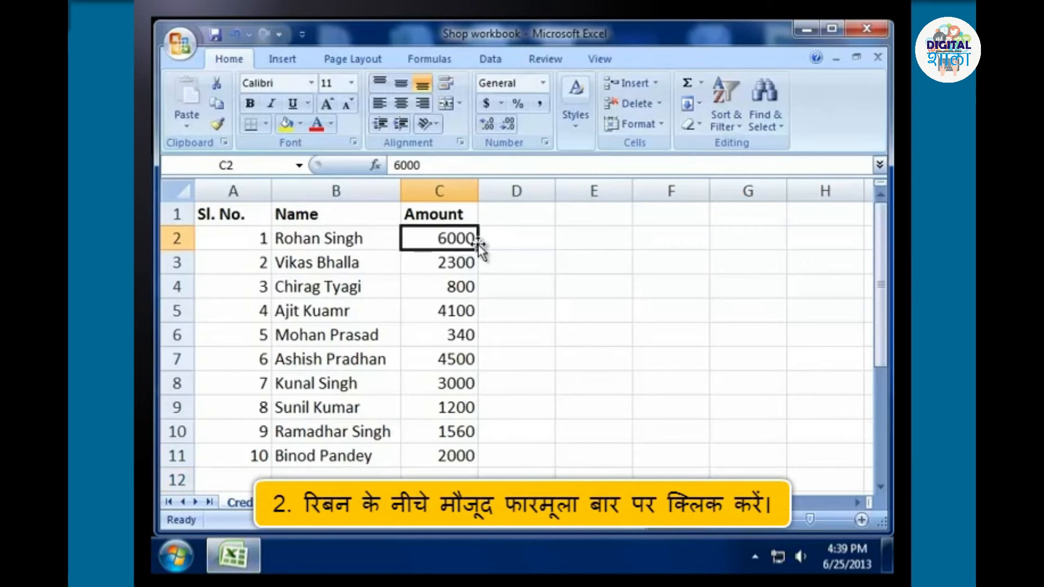
pyautogui.click(432, 159)
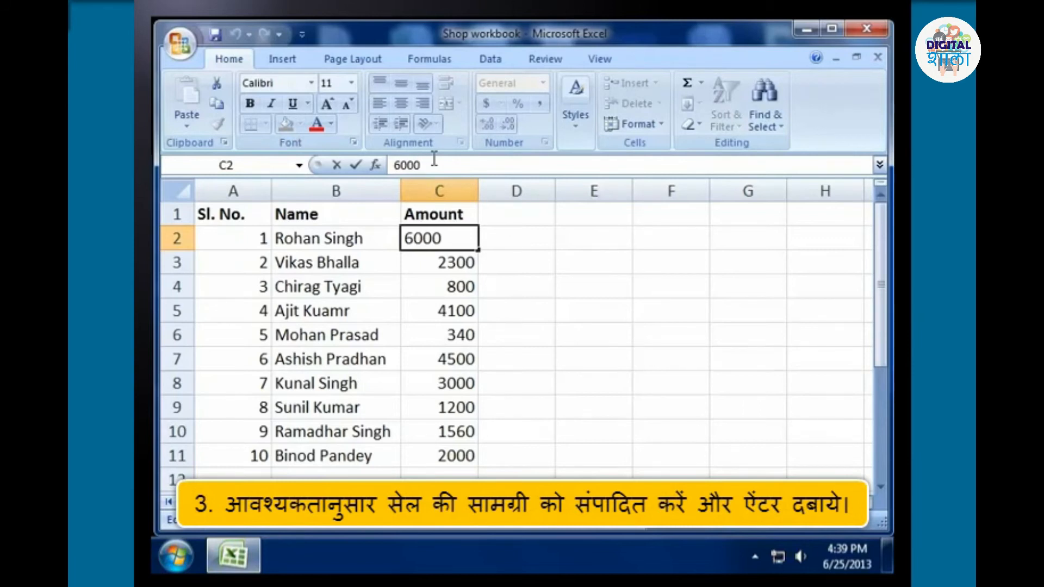
pyautogui.press('BackSpace')
pyautogui.press('BackSpace')
pyautogui.press('Return')
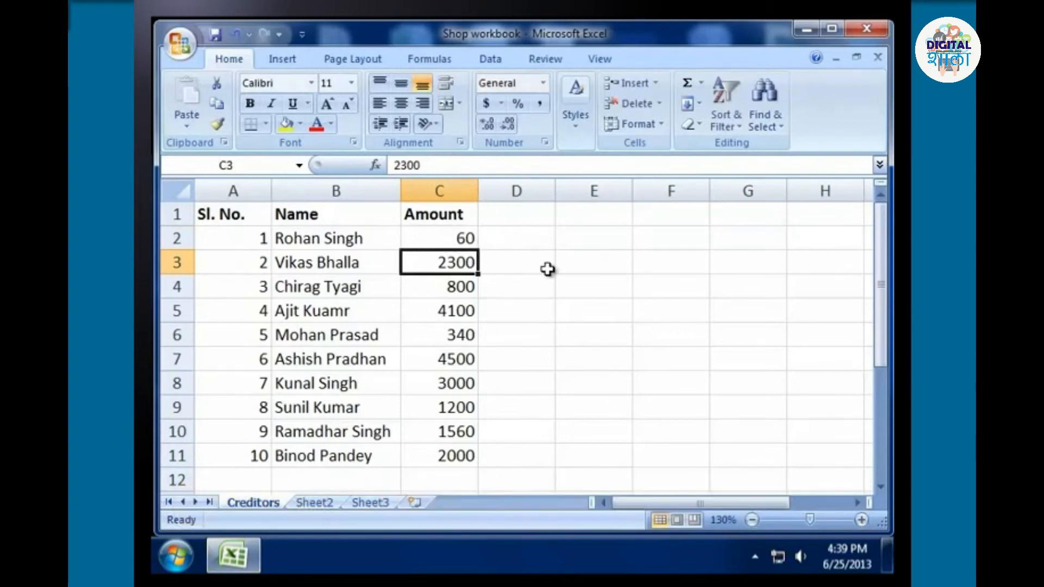
pyautogui.hotkey('ctrl', 'z')
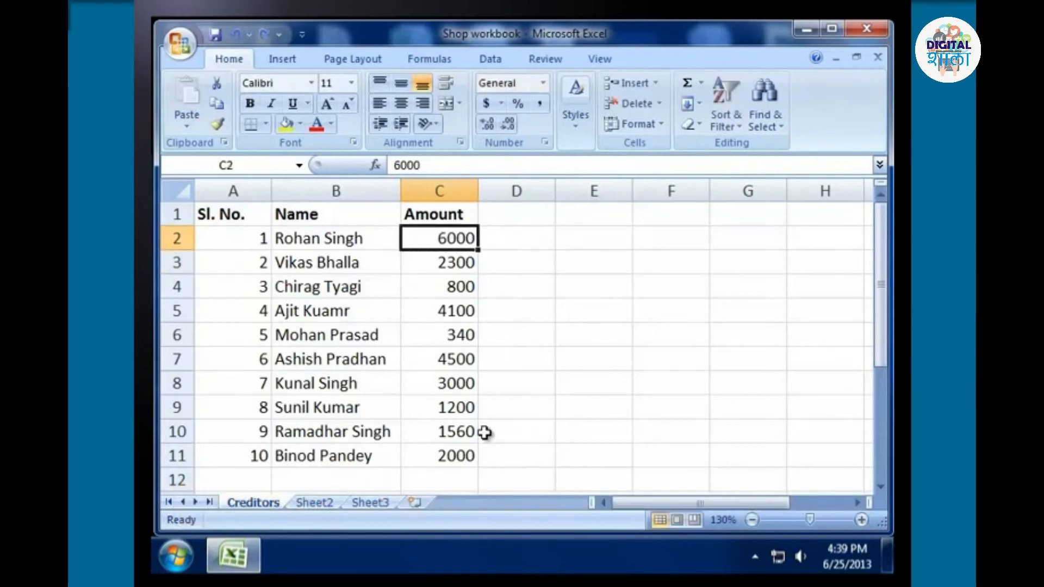
pyautogui.click(447, 477)
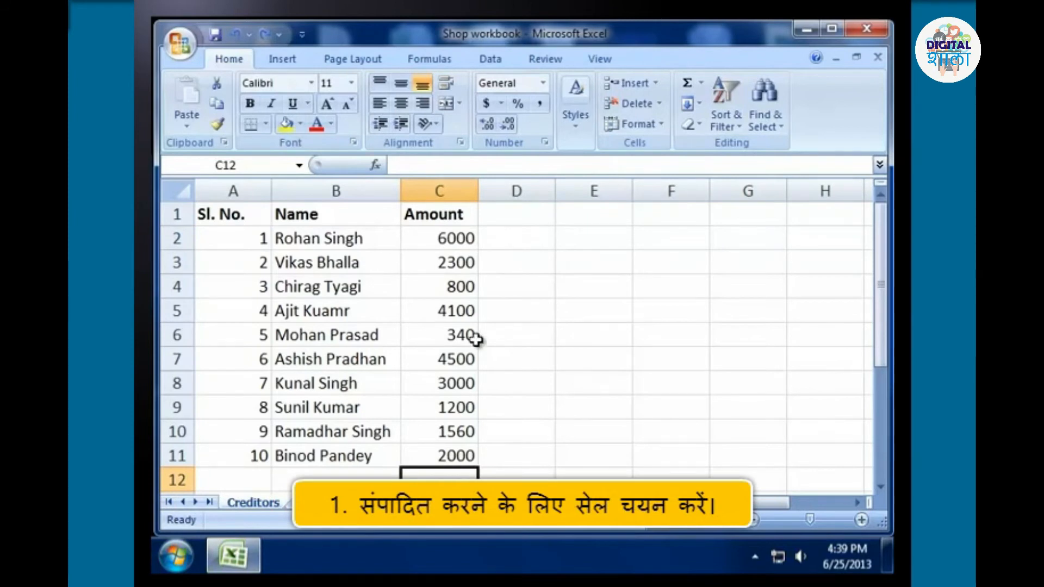
# Open the amount in cell C2 for in-cell editing, move the insertion point back one digit, and close the edit without changing the value.
pyautogui.click(460, 240)
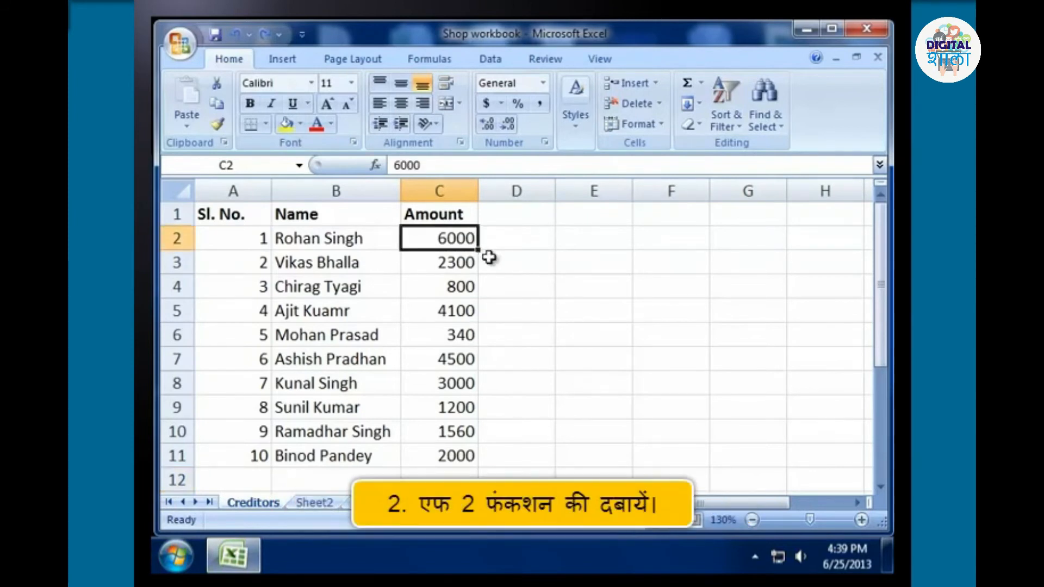
pyautogui.press('F2')
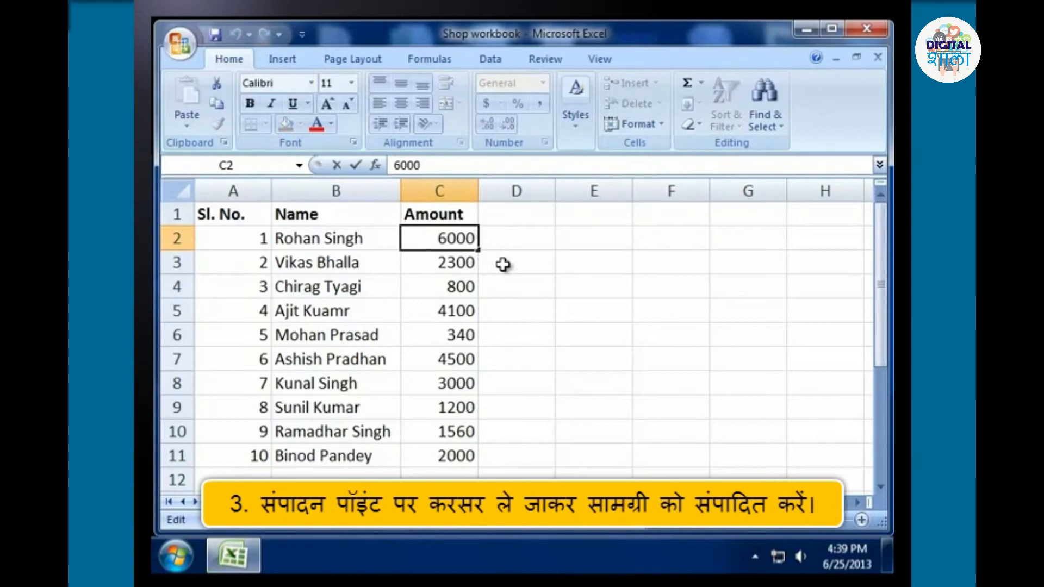
pyautogui.press('Left')
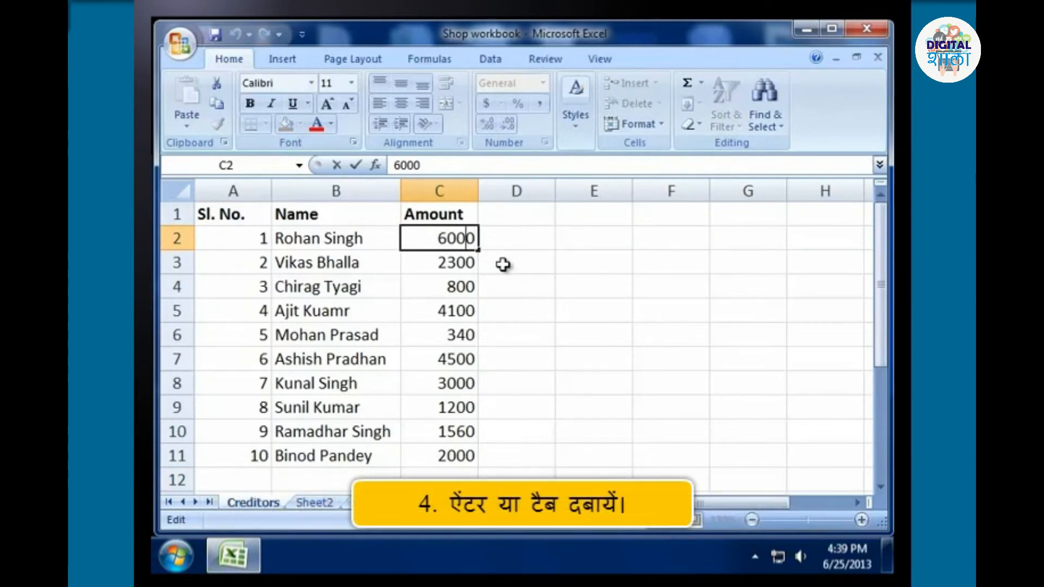
pyautogui.press('Return')
pyautogui.click(449, 475)
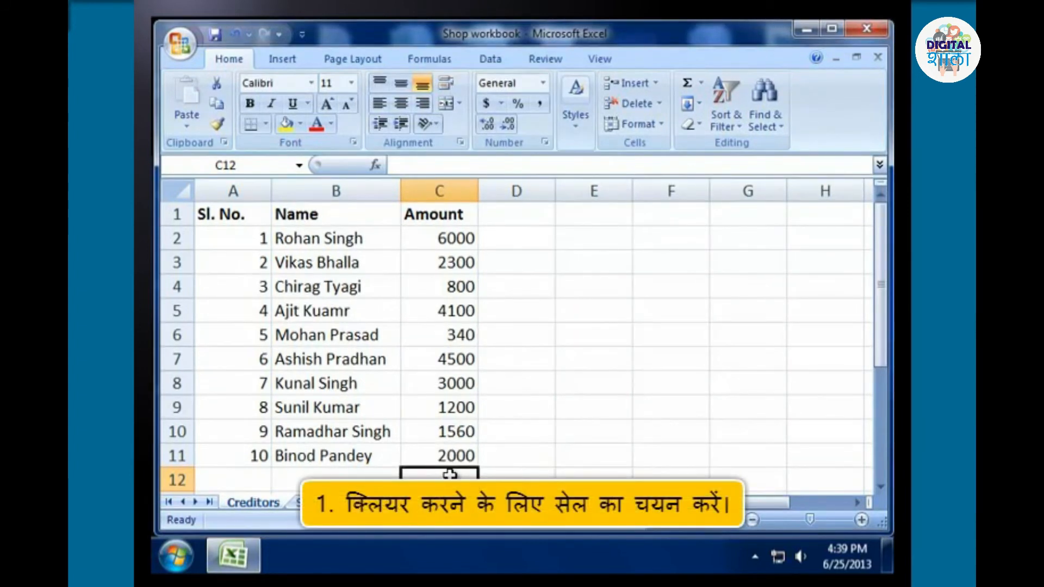
# Clear the contents of cell C2 with the Clear Contents command.
pyautogui.click(453, 238)
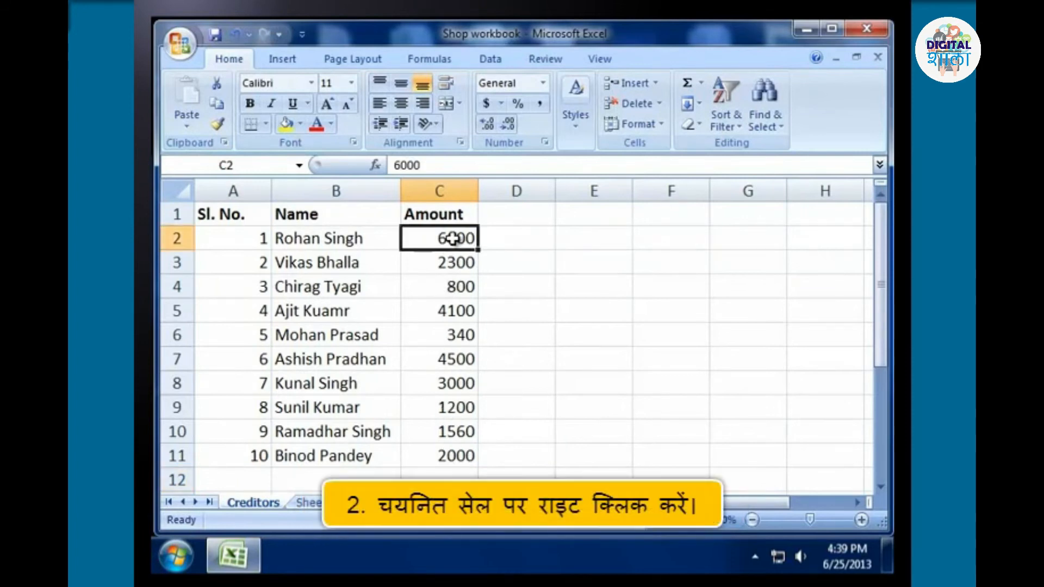
pyautogui.rightClick(472, 240)
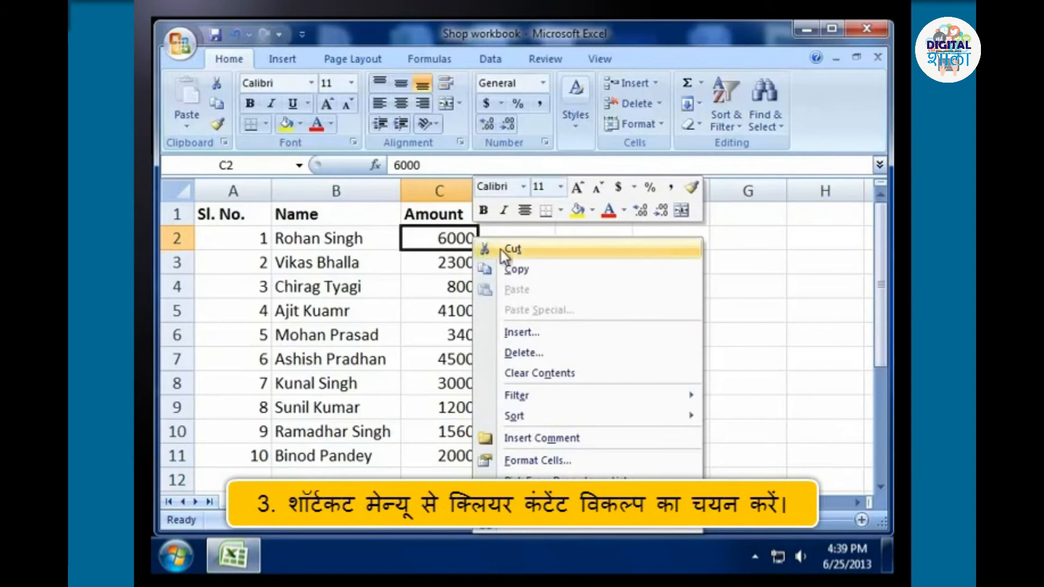
pyautogui.click(556, 373)
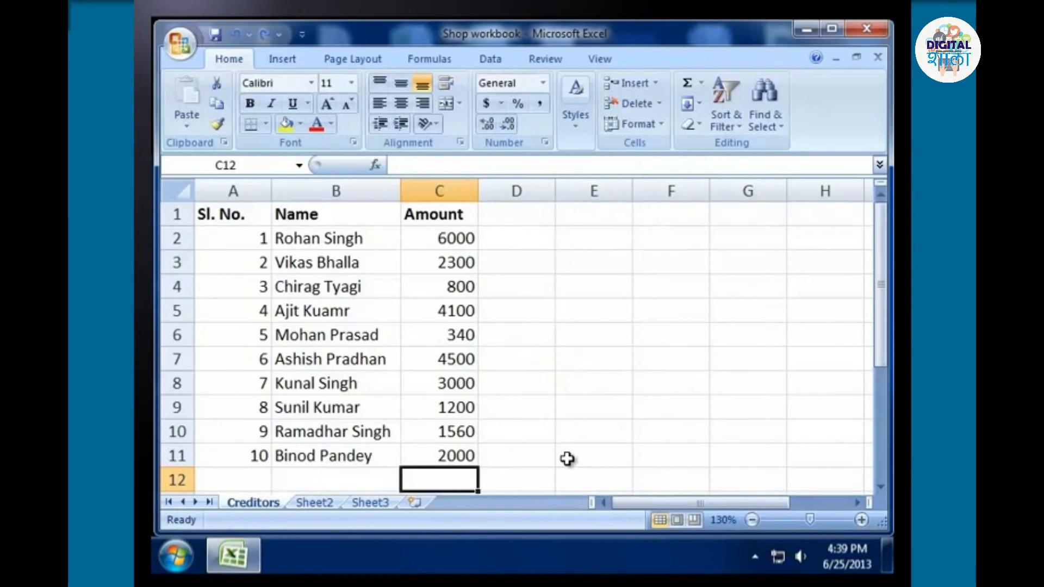
# Delete the amount in cell C2 and undo the deletion.
pyautogui.click(470, 237)
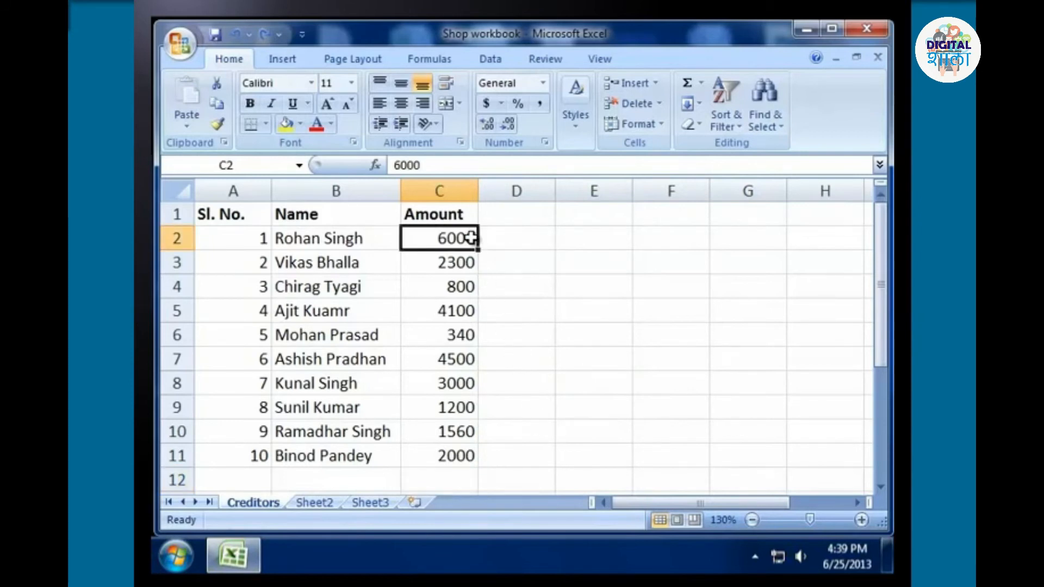
pyautogui.press('Delete')
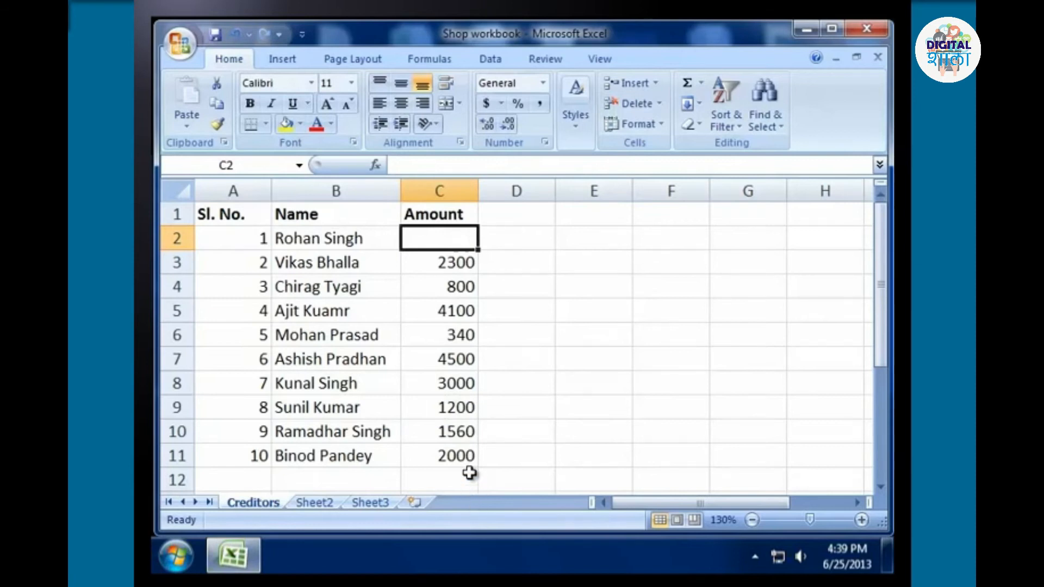
pyautogui.hotkey('ctrl', 'z')
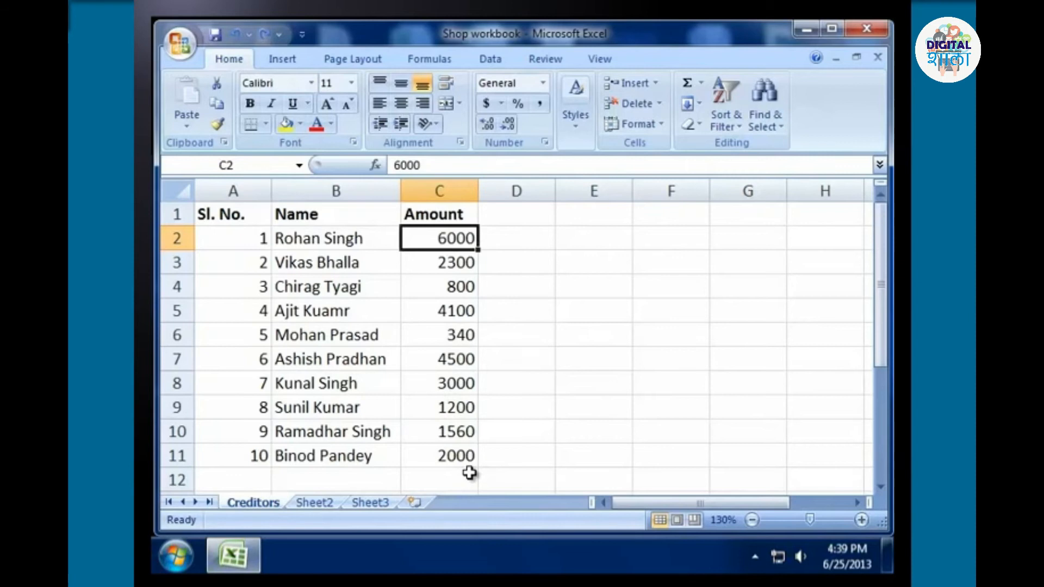
pyautogui.click(470, 477)
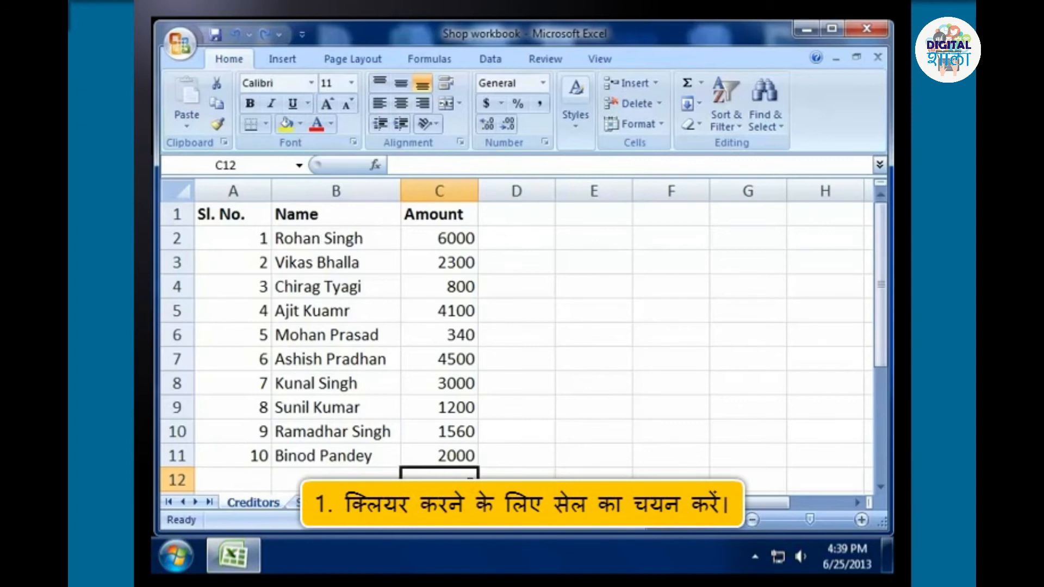
# Open the Clear options for the amount in cell C2.
pyautogui.click(462, 240)
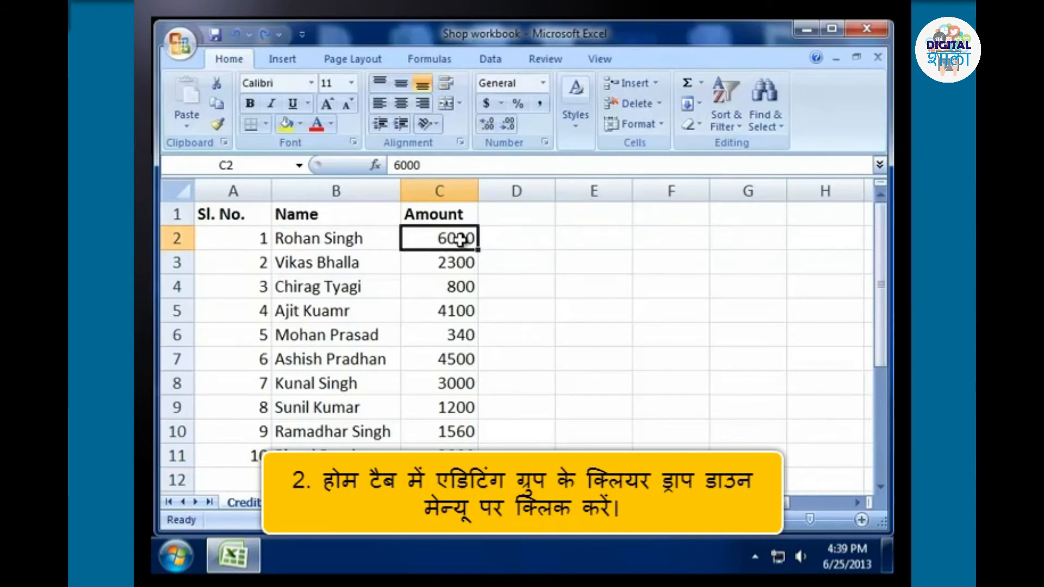
pyautogui.click(701, 125)
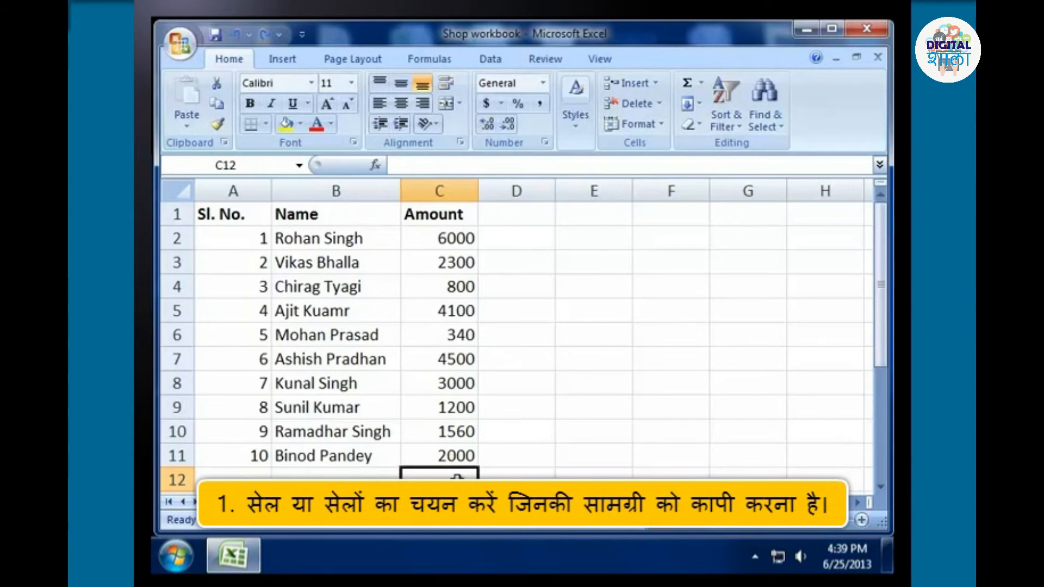
# Copy the Amount range C1:C11 into D1:D11 and undo the paste.
pyautogui.moveTo(457, 218); pyautogui.dragTo(457, 451)
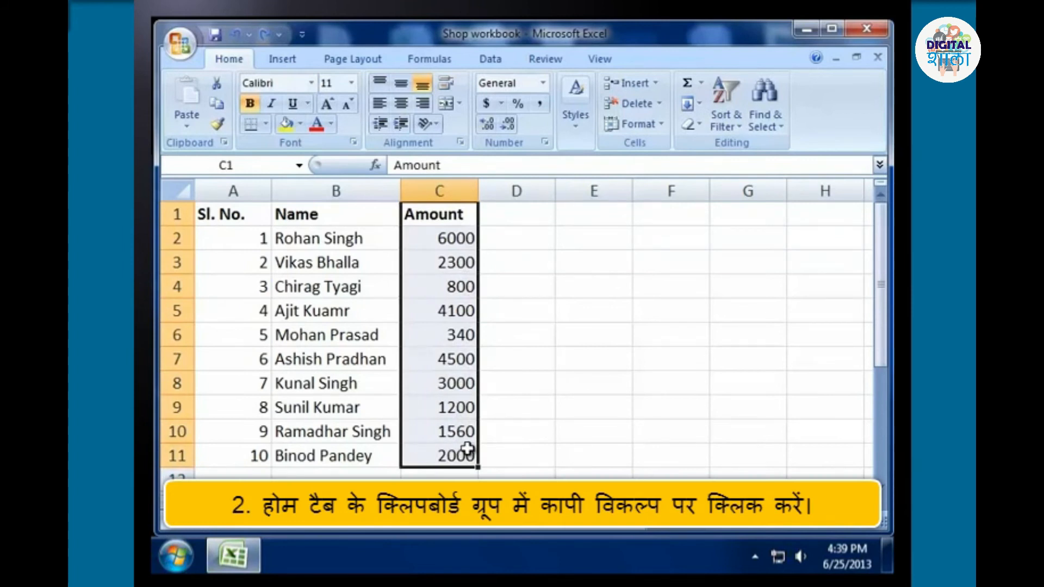
pyautogui.click(226, 103)
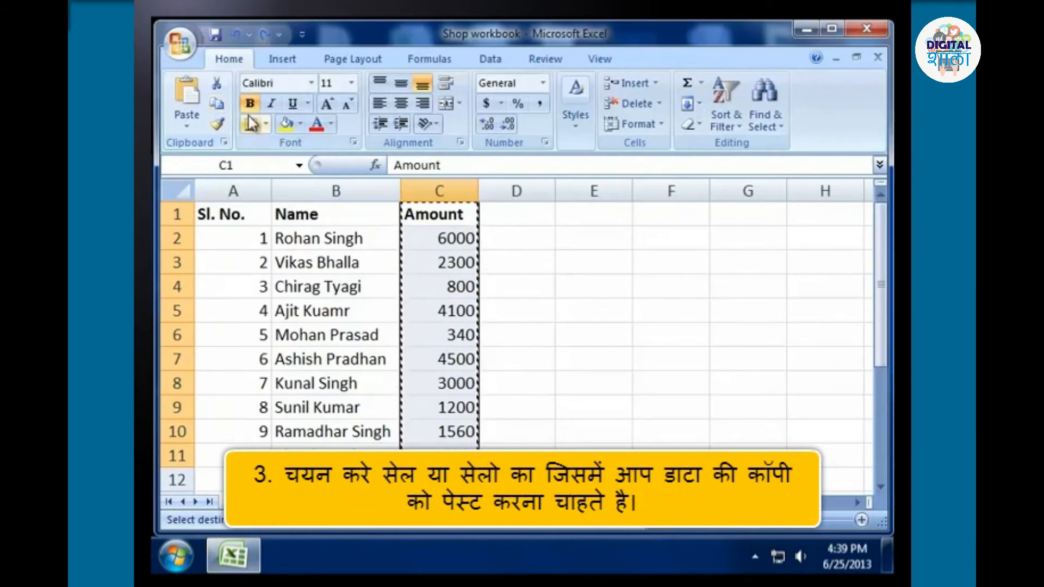
pyautogui.moveTo(544, 215); pyautogui.dragTo(522, 451)
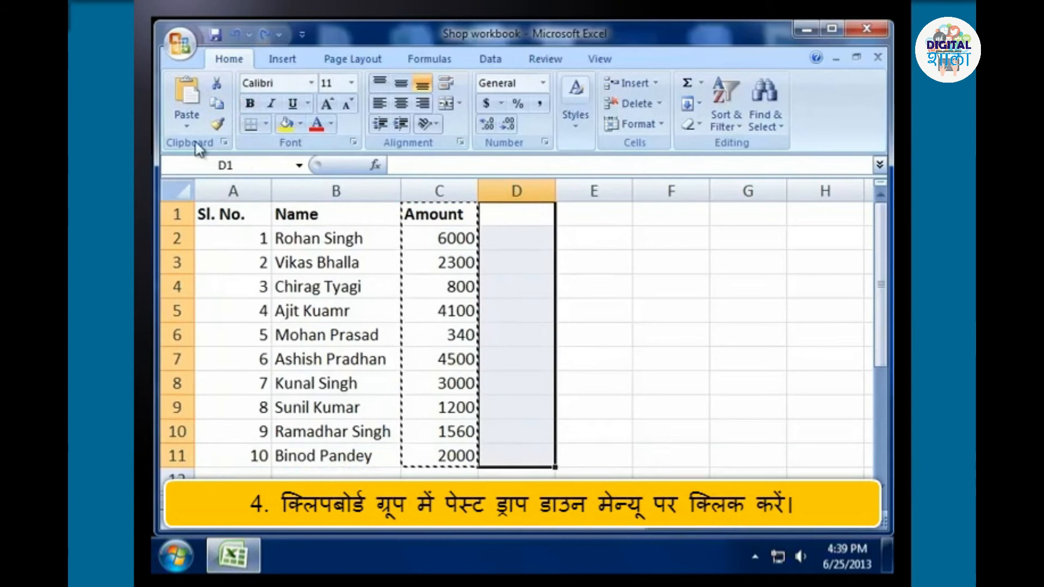
pyautogui.click(183, 126)
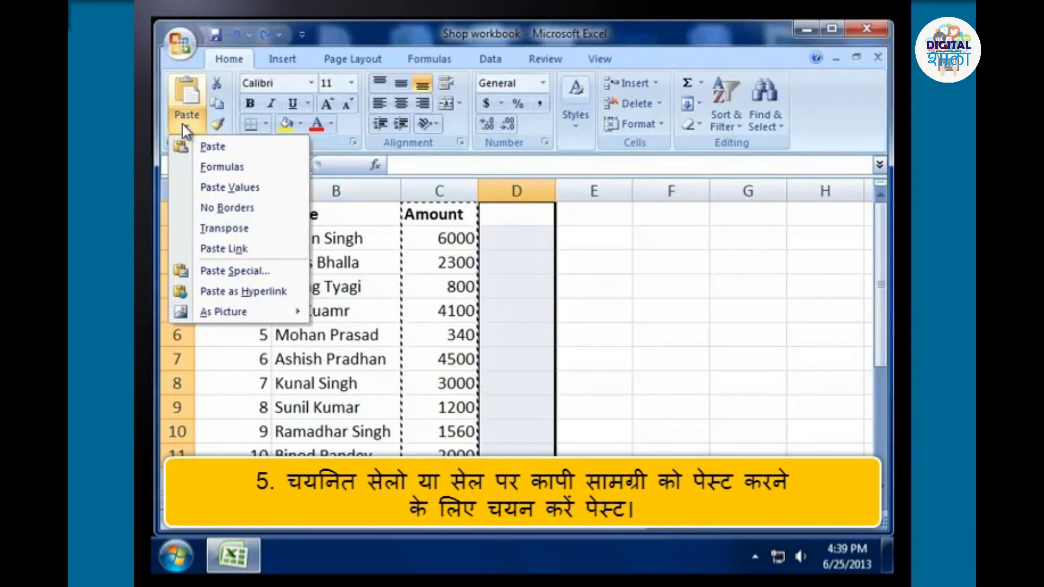
pyautogui.click(207, 146)
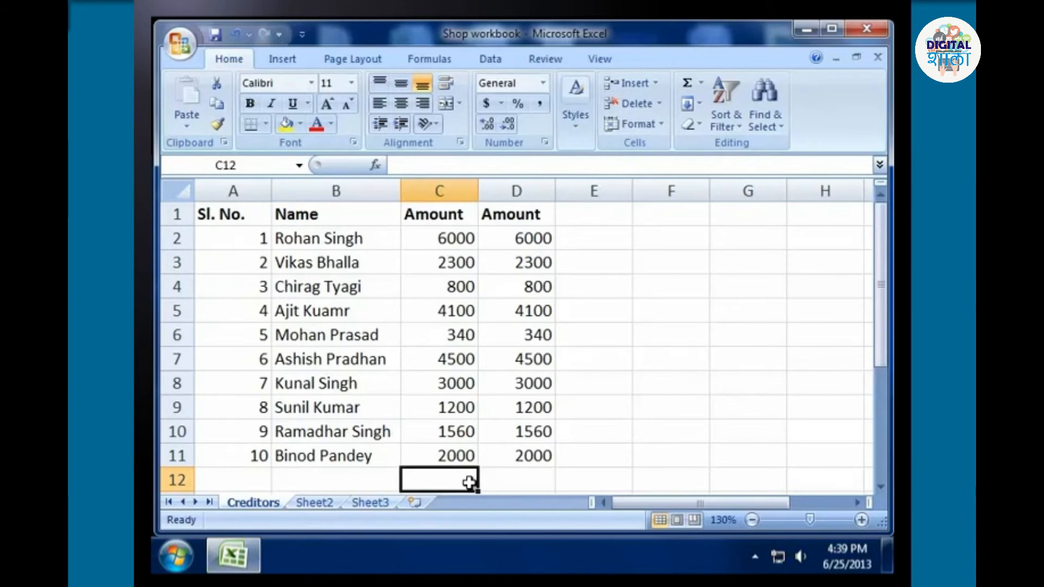
pyautogui.hotkey('ctrl', 'z')
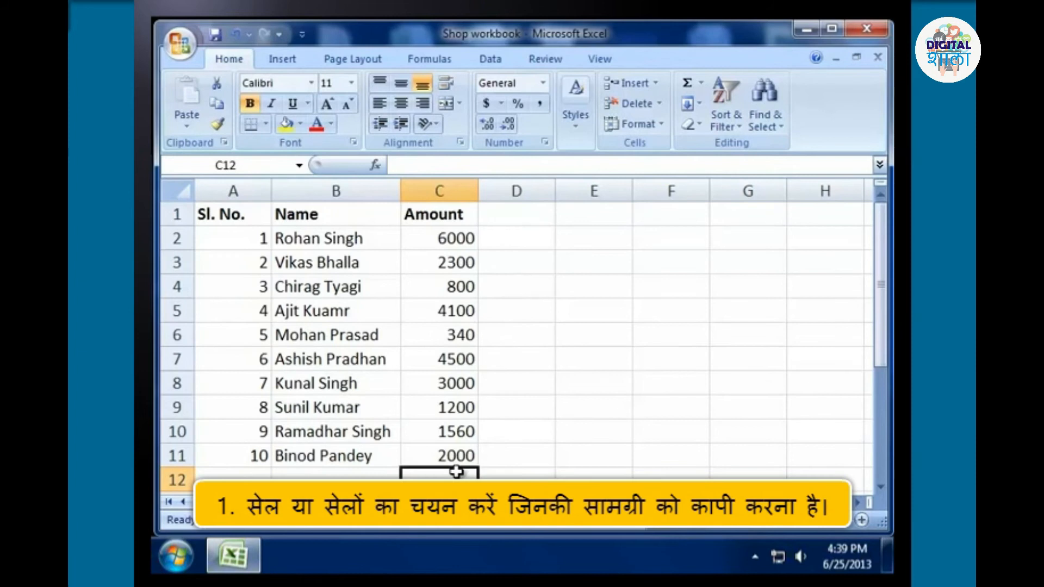
# Copy the Amount range C1:C11, paste it into D1:D11, and clear the copy marquee.
pyautogui.moveTo(454, 215); pyautogui.dragTo(472, 455)
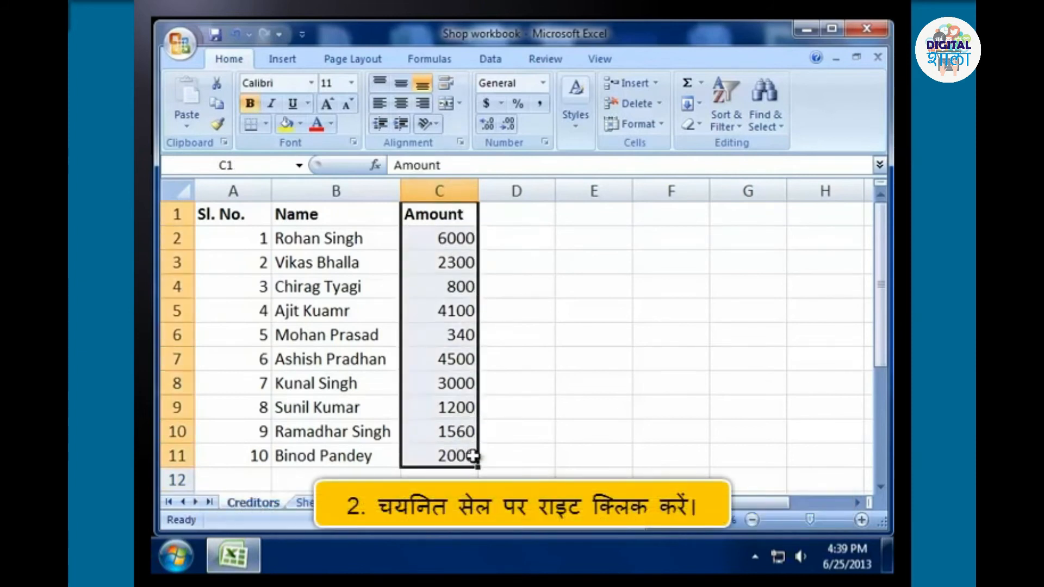
pyautogui.rightClick(473, 457)
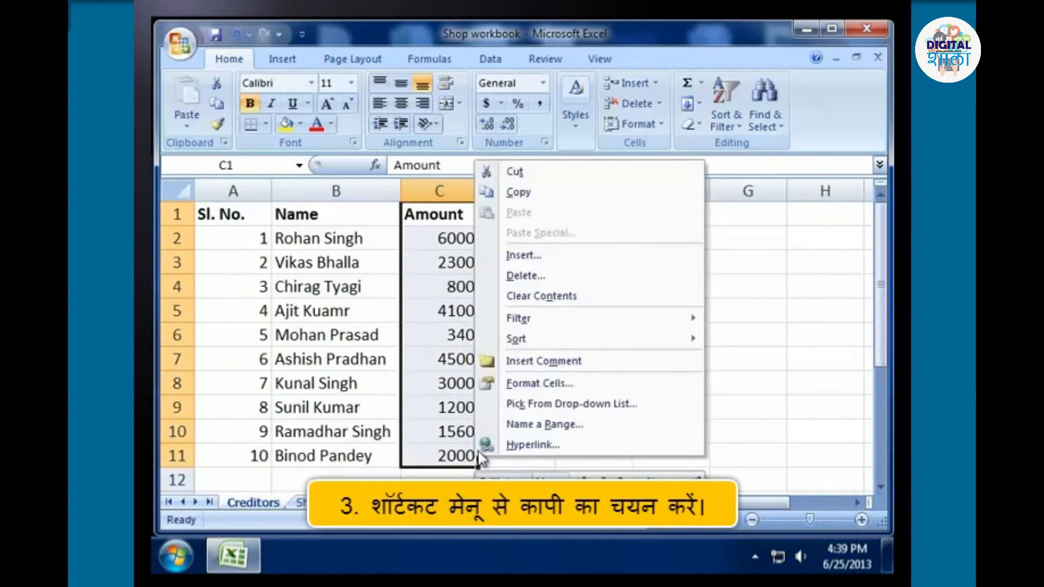
pyautogui.click(549, 191)
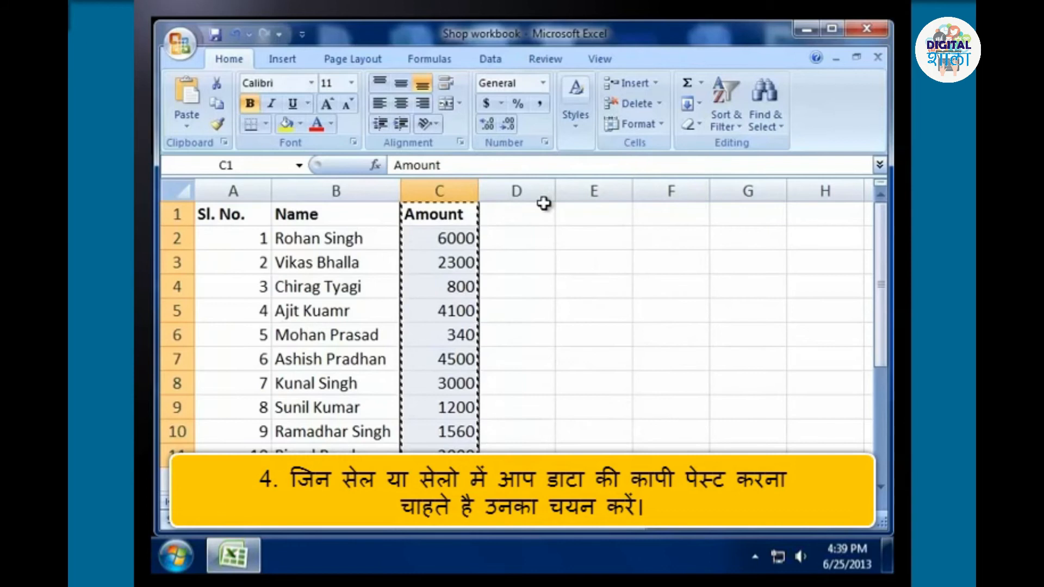
pyautogui.moveTo(542, 213); pyautogui.dragTo(539, 453)
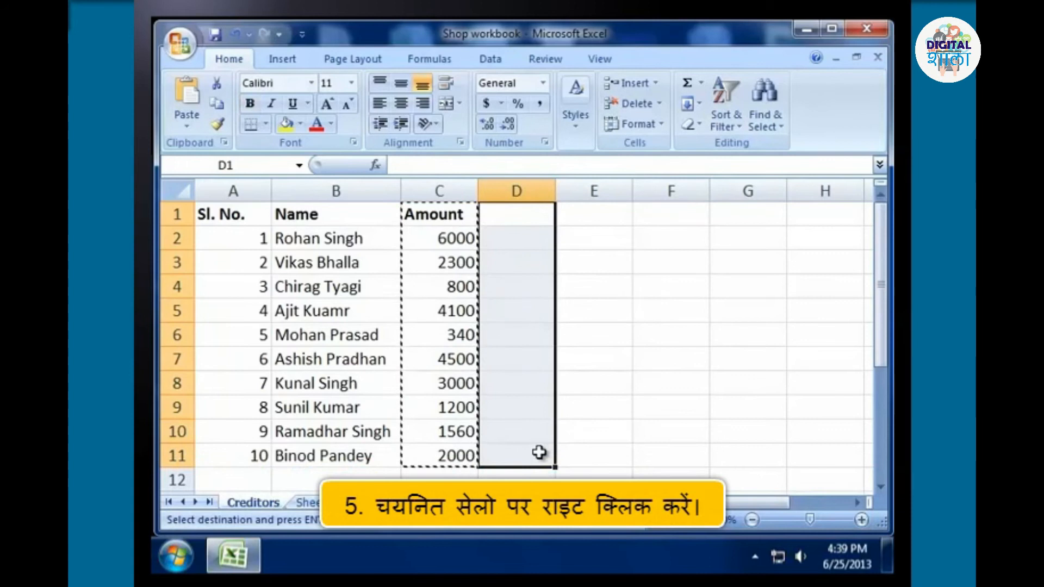
pyautogui.rightClick(548, 214)
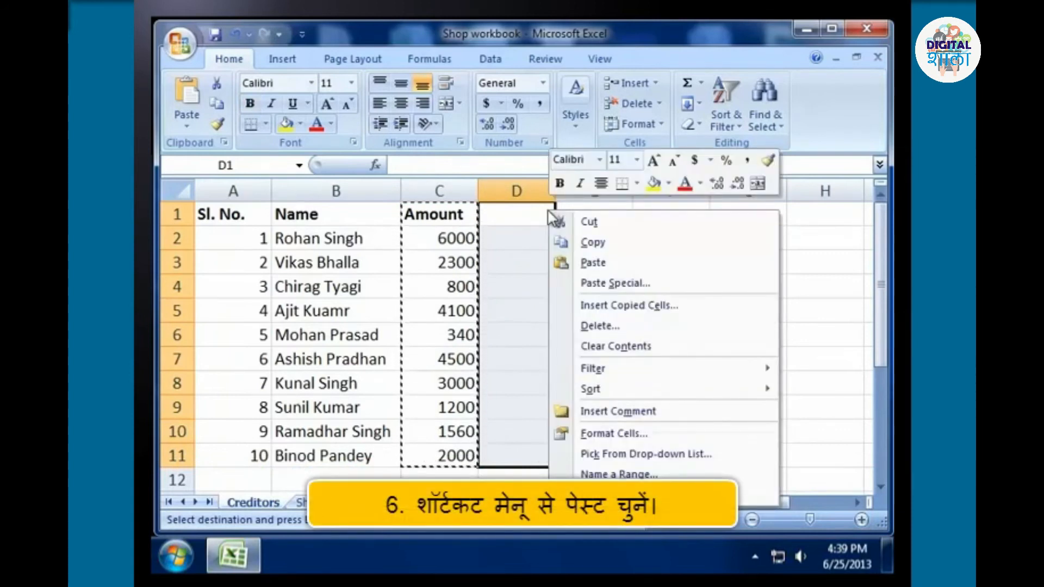
pyautogui.click(606, 265)
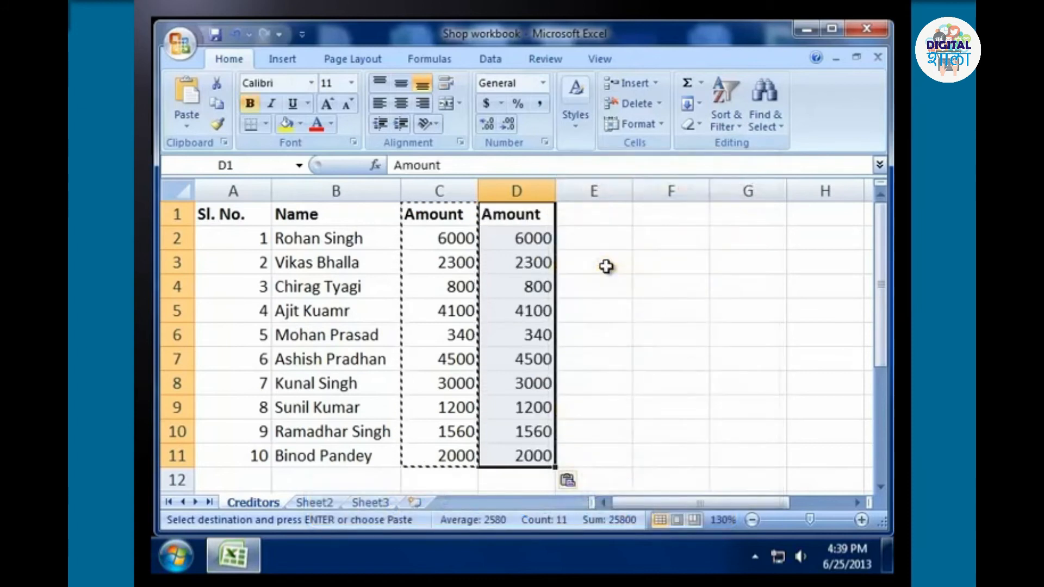
pyautogui.press('Escape')
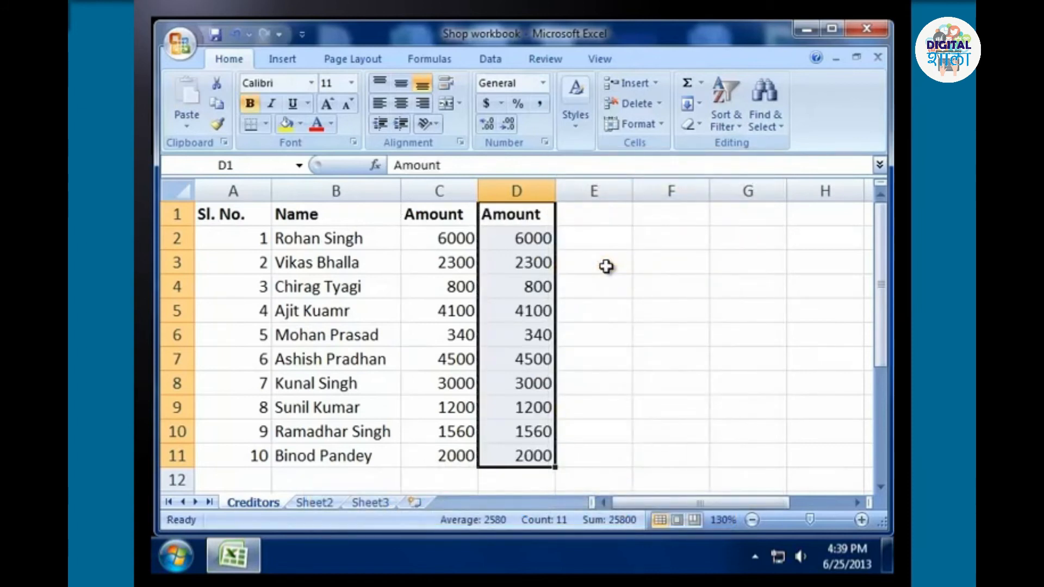
# Delete the pasted Amount copy from D1:D11.
pyautogui.press('Delete')
pyautogui.click(449, 487)
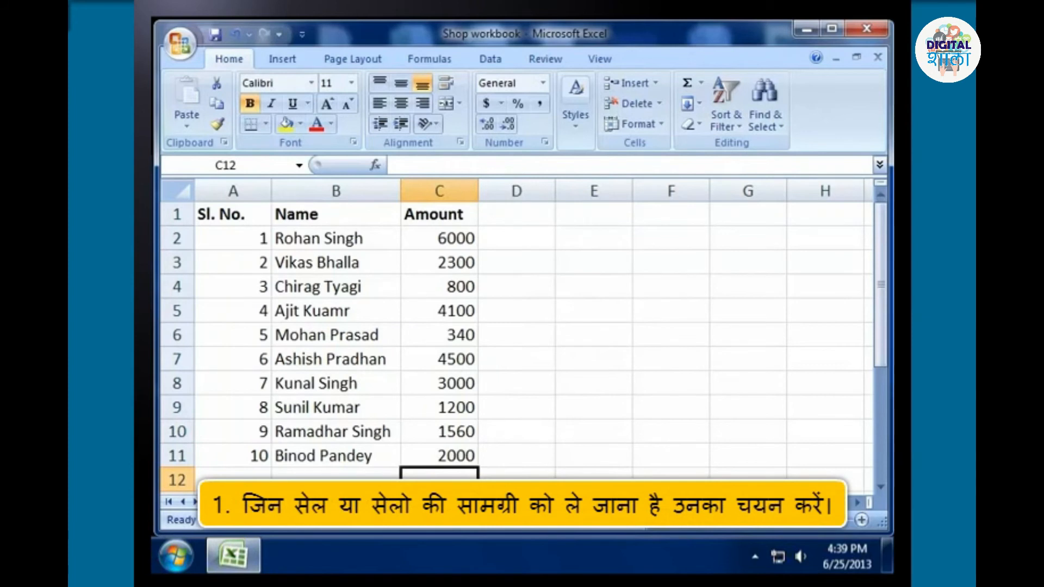
# Move the Amount range C1:C11 to D1:D11 by cutting and pasting it.
pyautogui.moveTo(432, 212); pyautogui.dragTo(450, 450)
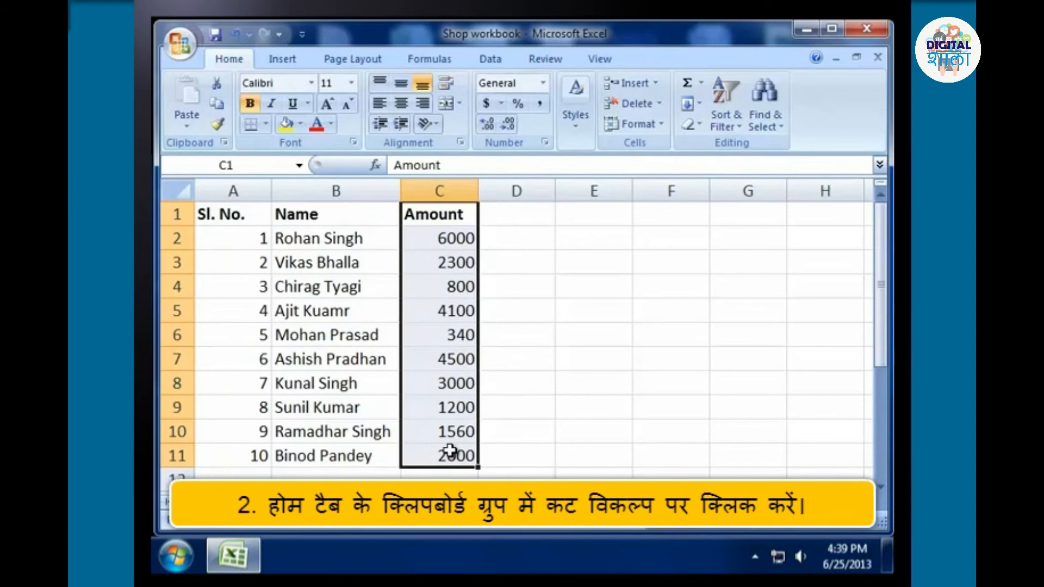
pyautogui.click(218, 88)
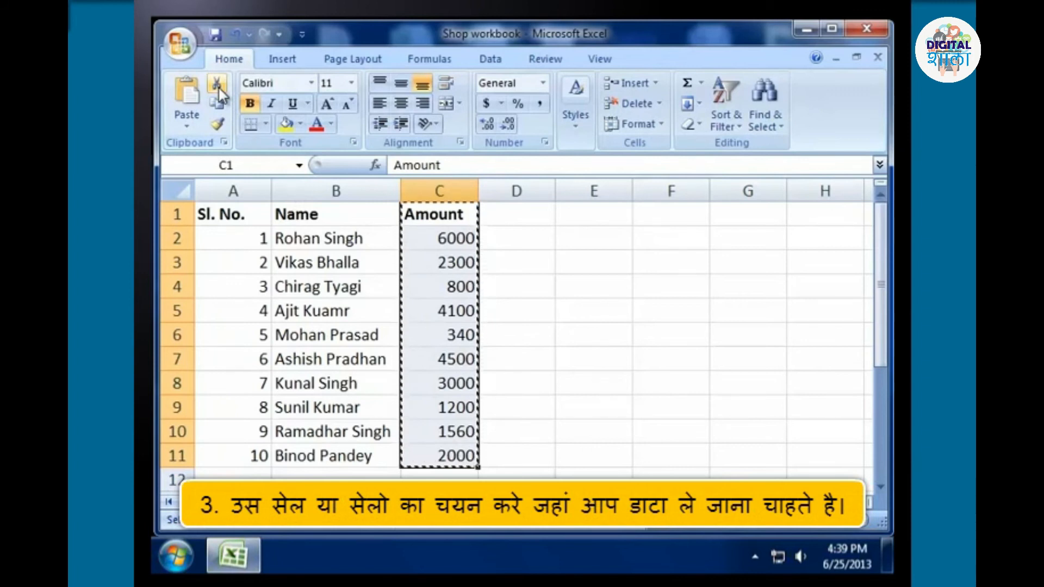
pyautogui.moveTo(545, 214); pyautogui.dragTo(541, 453)
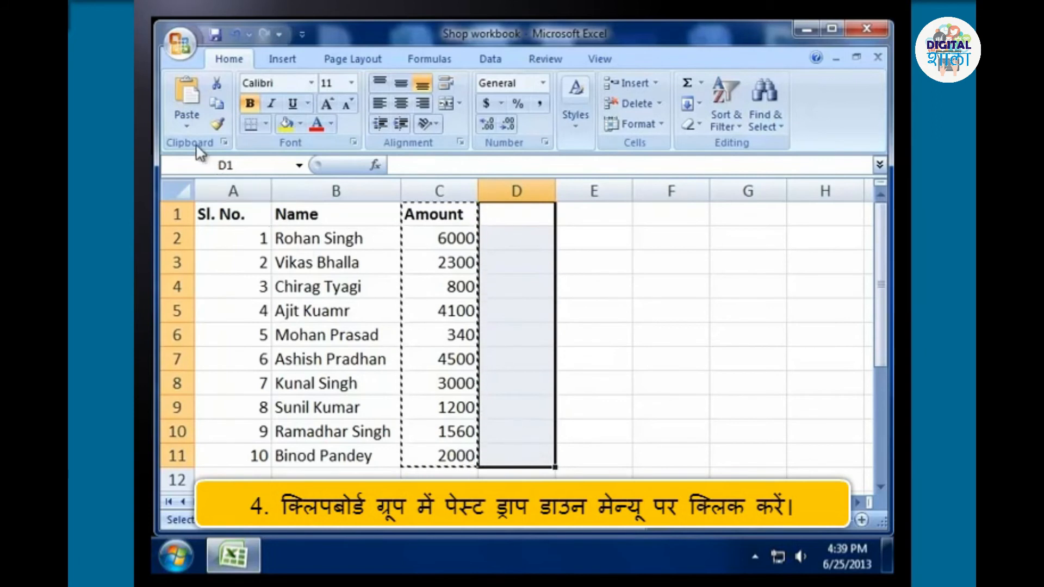
pyautogui.click(186, 126)
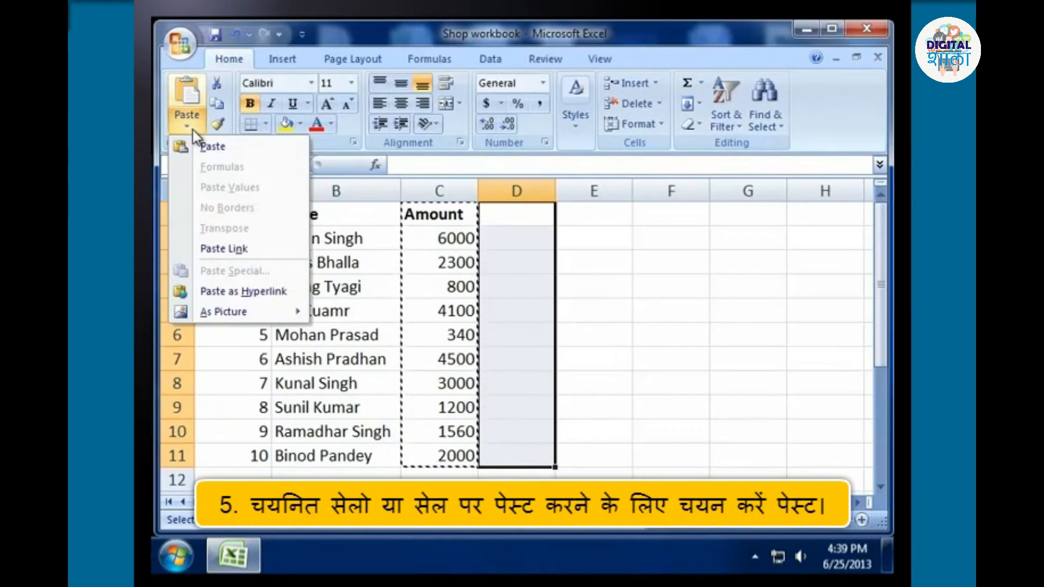
pyautogui.click(213, 143)
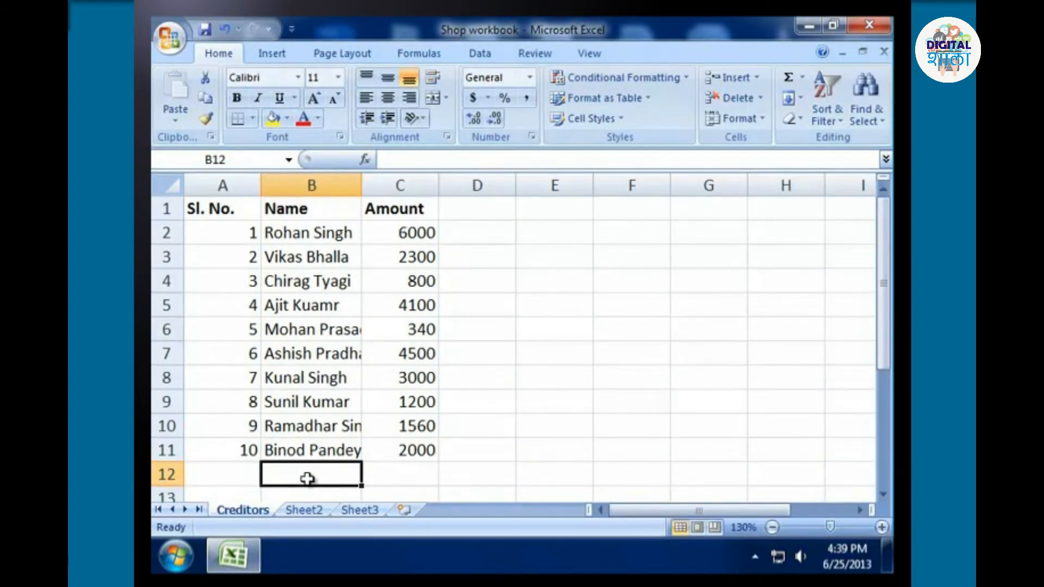
# Set the width of the Name column B to 15 and undo the width change.
pyautogui.click(333, 185)
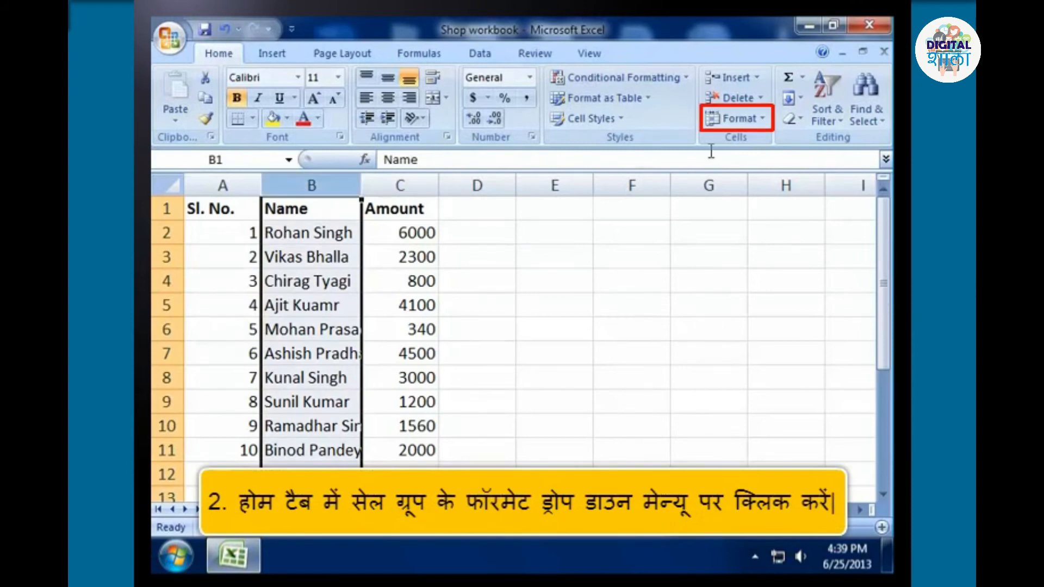
pyautogui.click(762, 120)
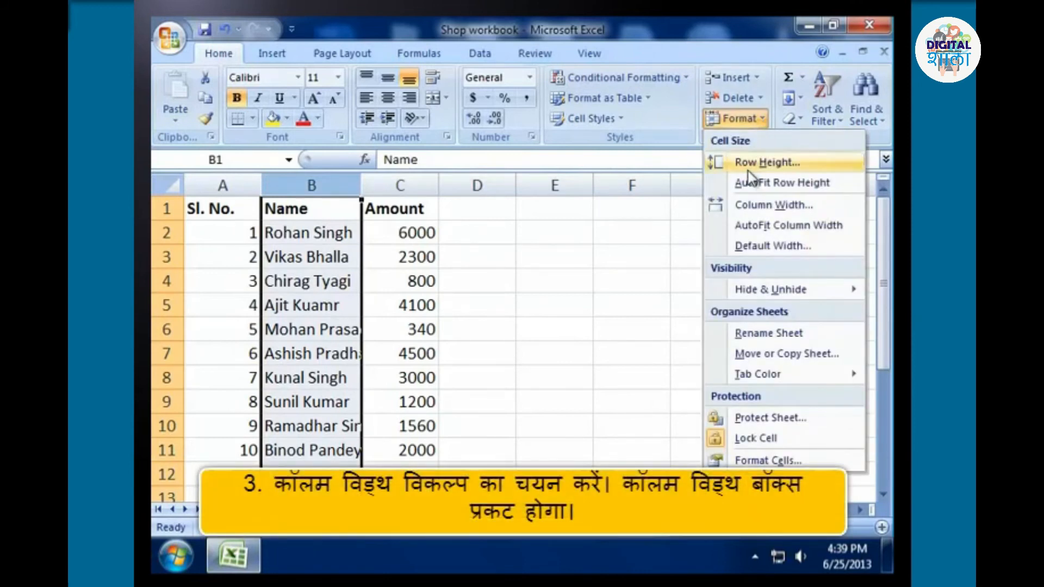
pyautogui.click(750, 205)
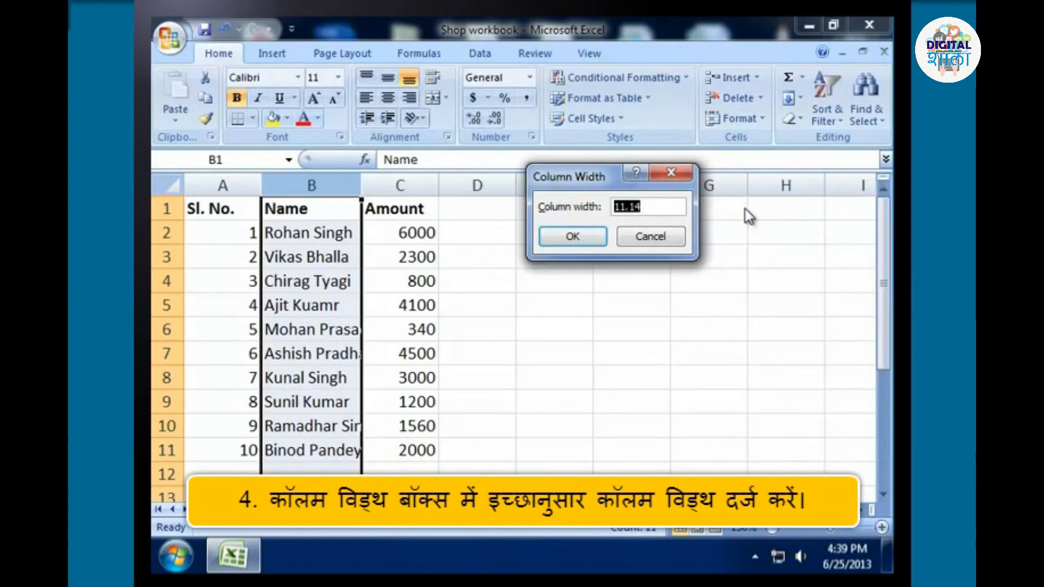
pyautogui.write('15')
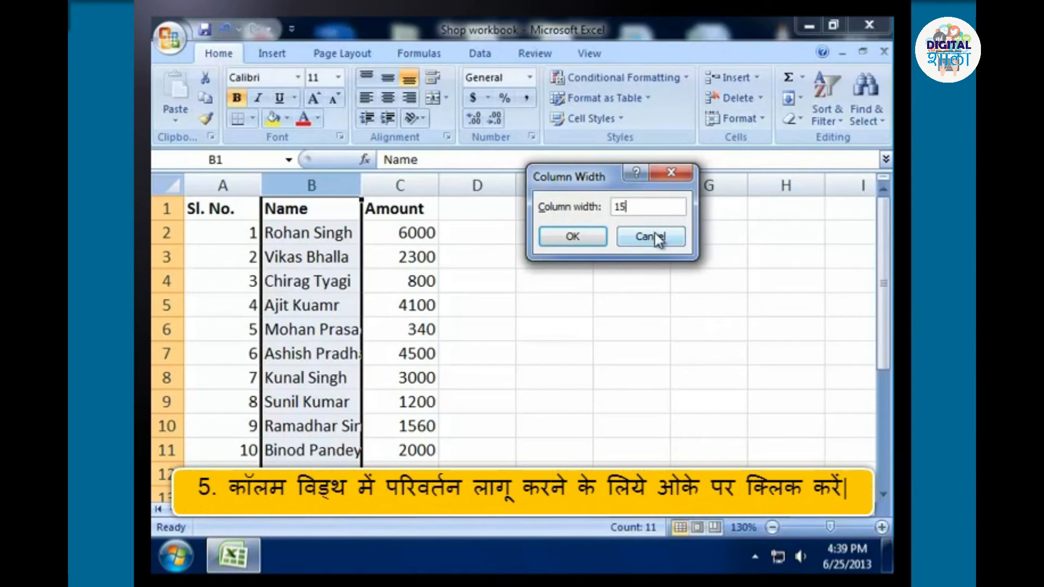
pyautogui.click(585, 241)
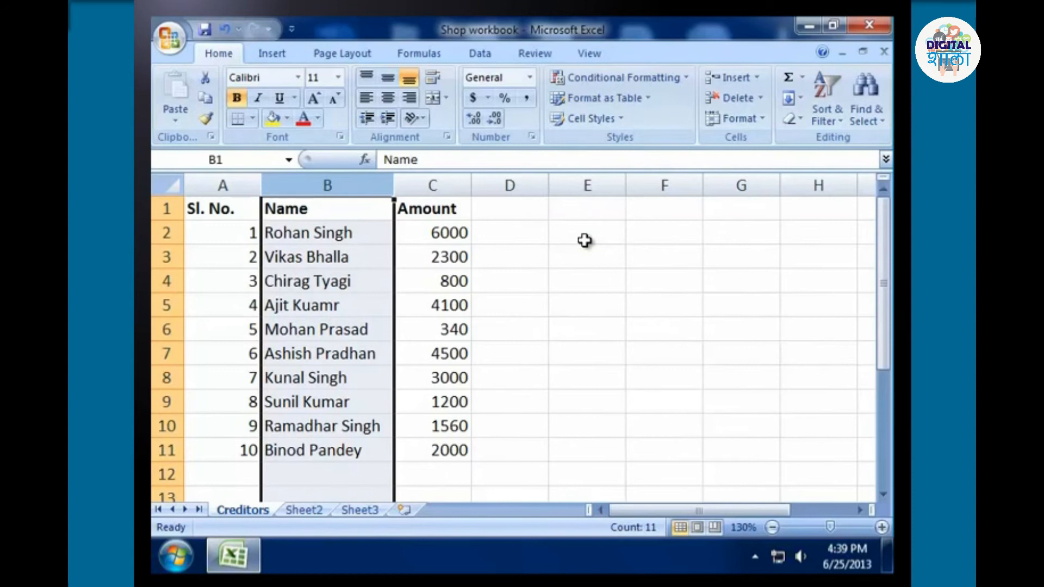
pyautogui.hotkey('ctrl', 'z')
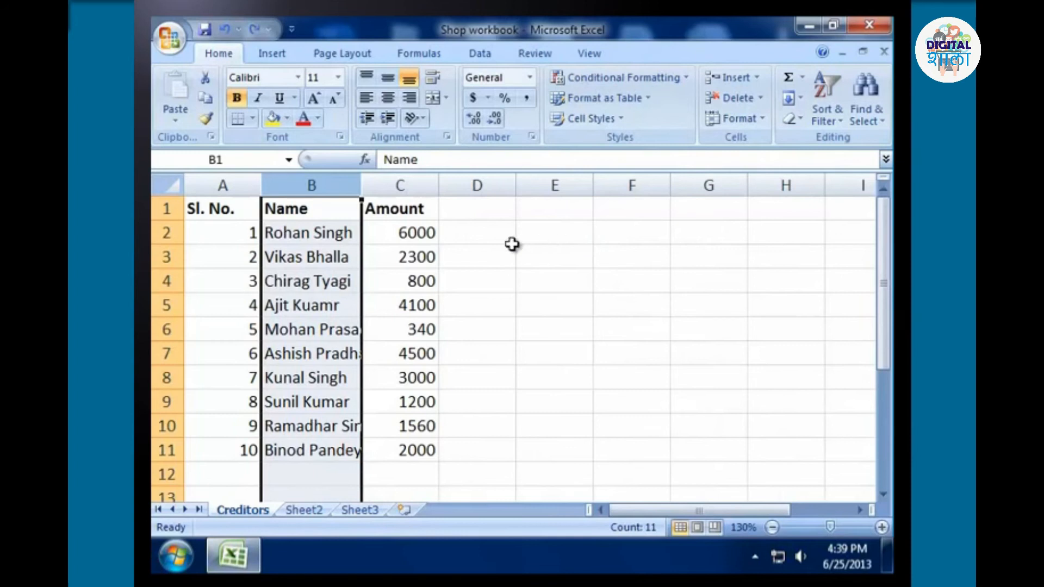
pyautogui.click(462, 306)
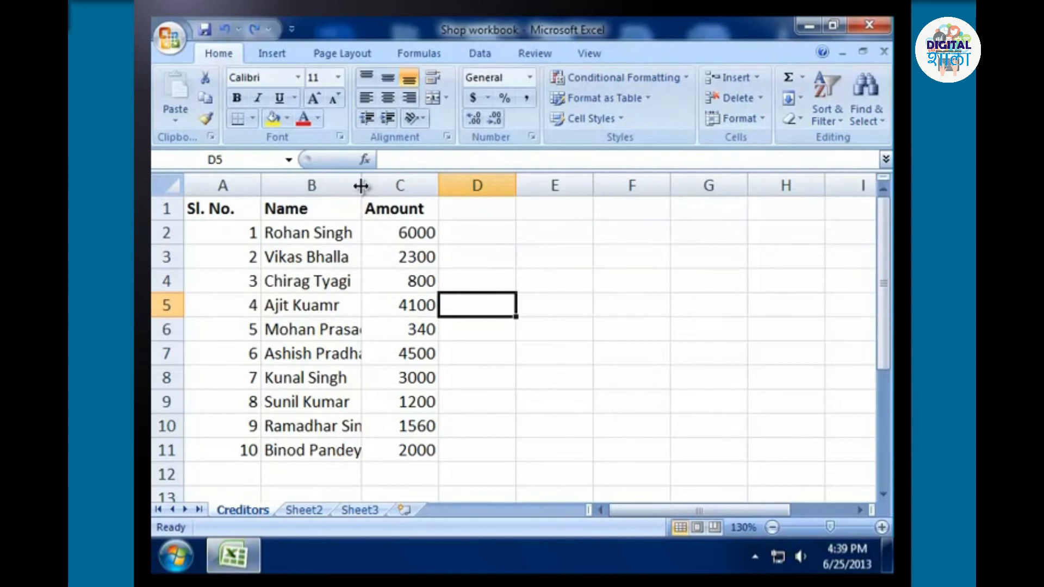
# Widen the Name column B freehand to a width of about 15.14 so the full names fit.
pyautogui.moveTo(361, 186); pyautogui.dragTo(394, 190)
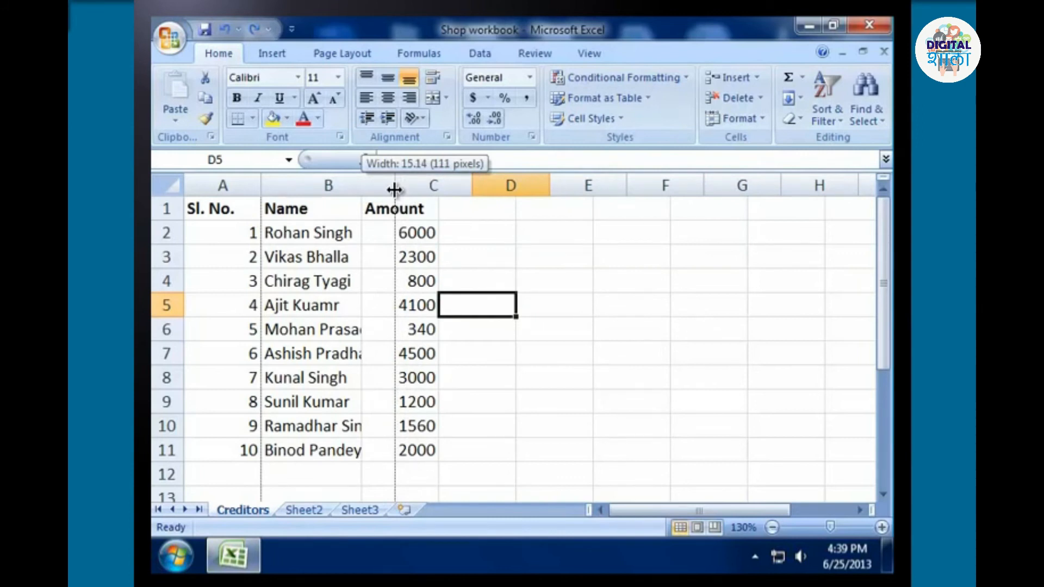
pyautogui.moveTo(394, 189); pyautogui.dragTo(394, 189)
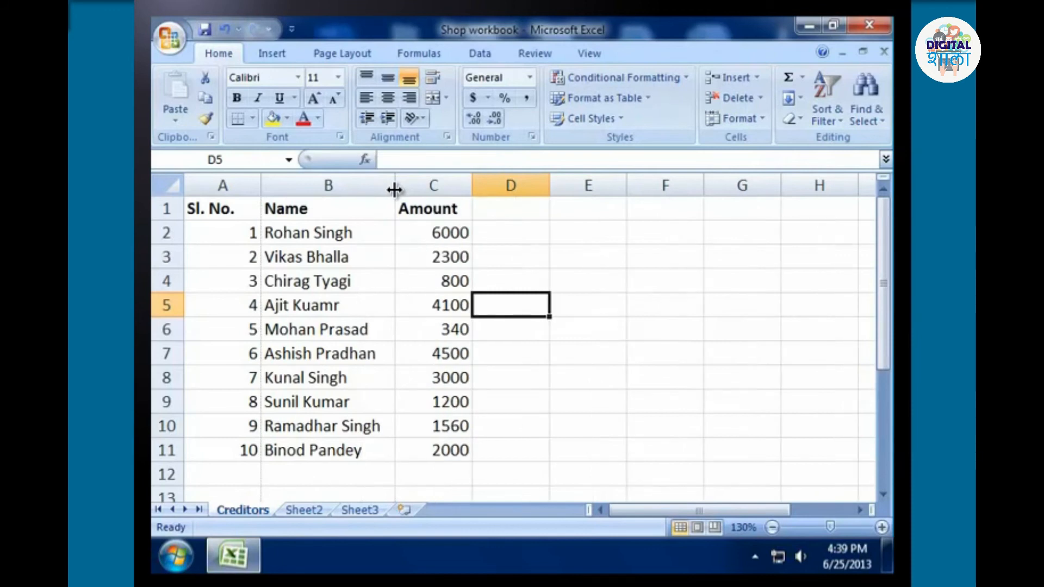
pyautogui.click(511, 383)
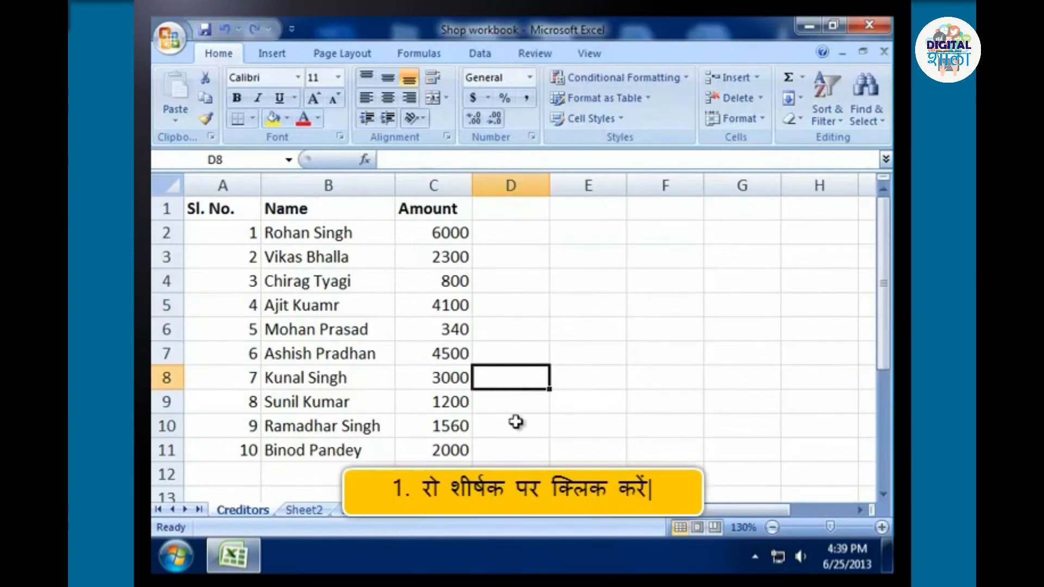
# Set the height of row 2 to 20 and deselect the row.
pyautogui.click(159, 234)
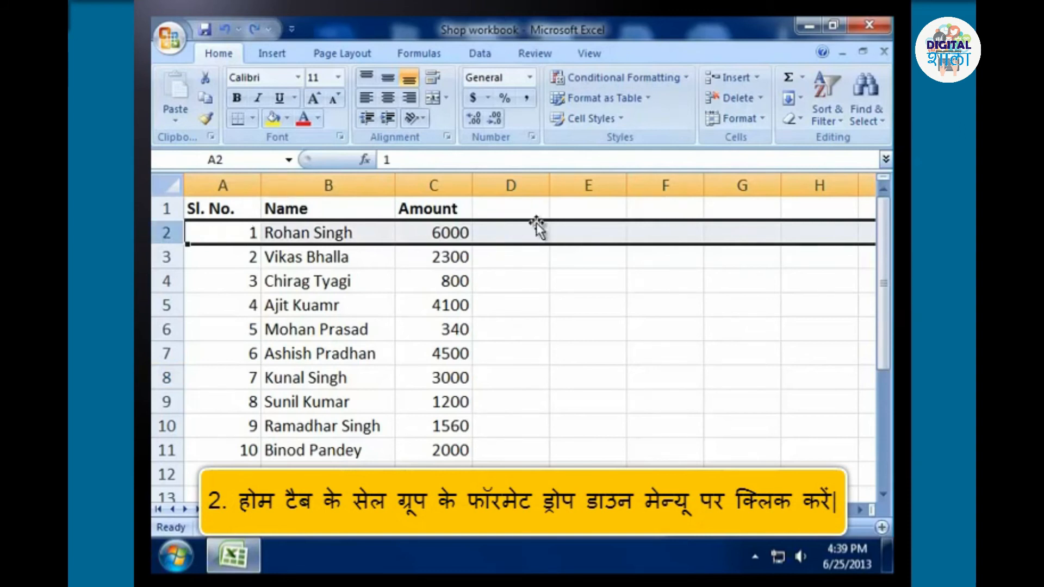
pyautogui.click(757, 118)
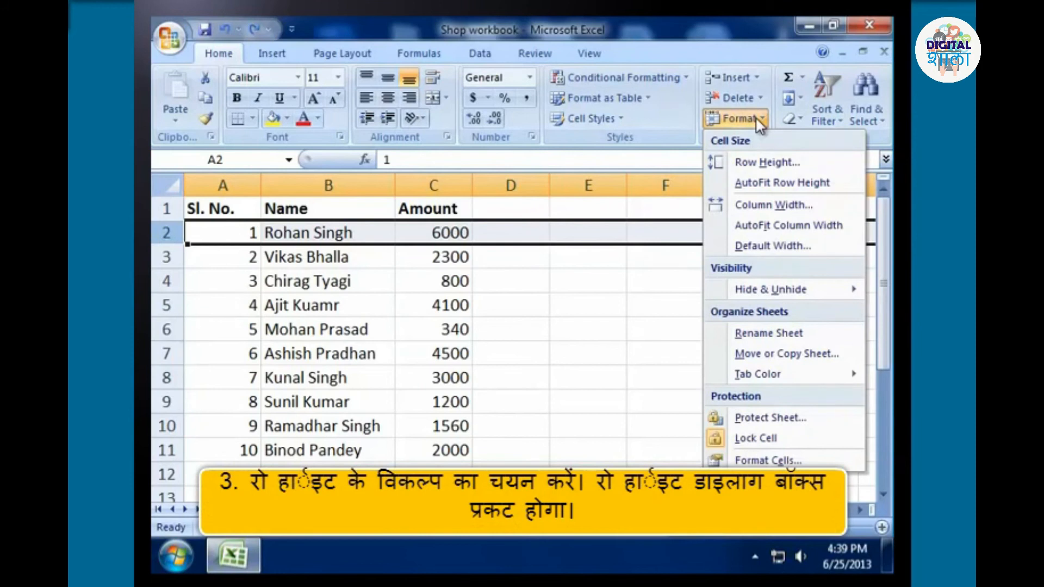
pyautogui.click(751, 162)
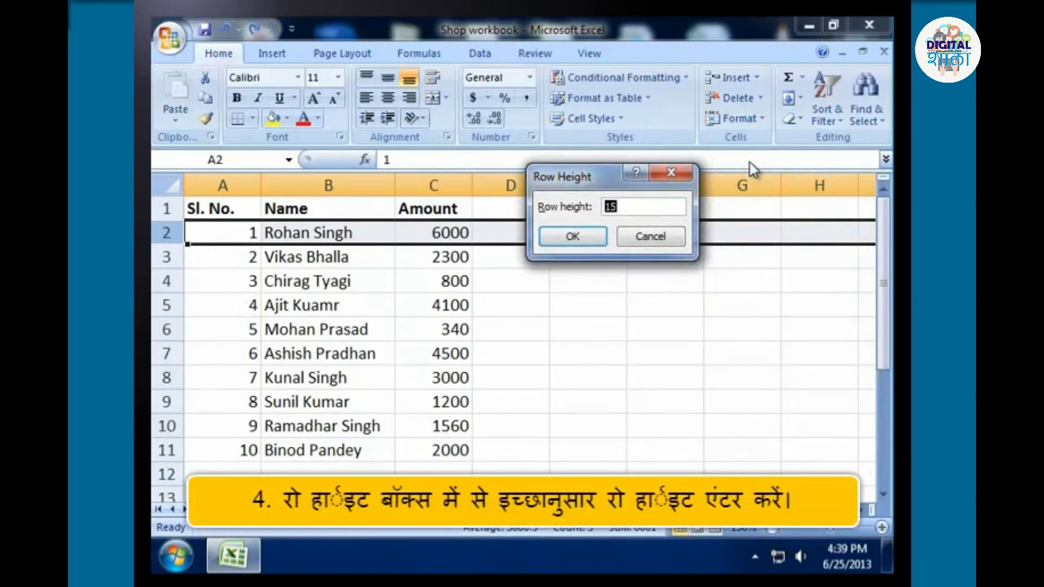
pyautogui.write('20')
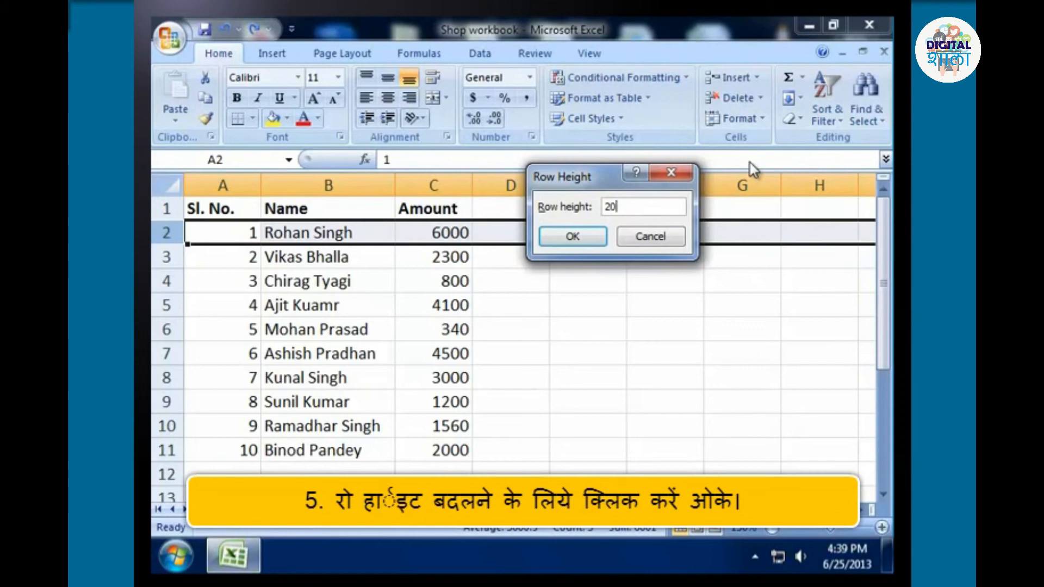
pyautogui.click(586, 240)
pyautogui.click(507, 460)
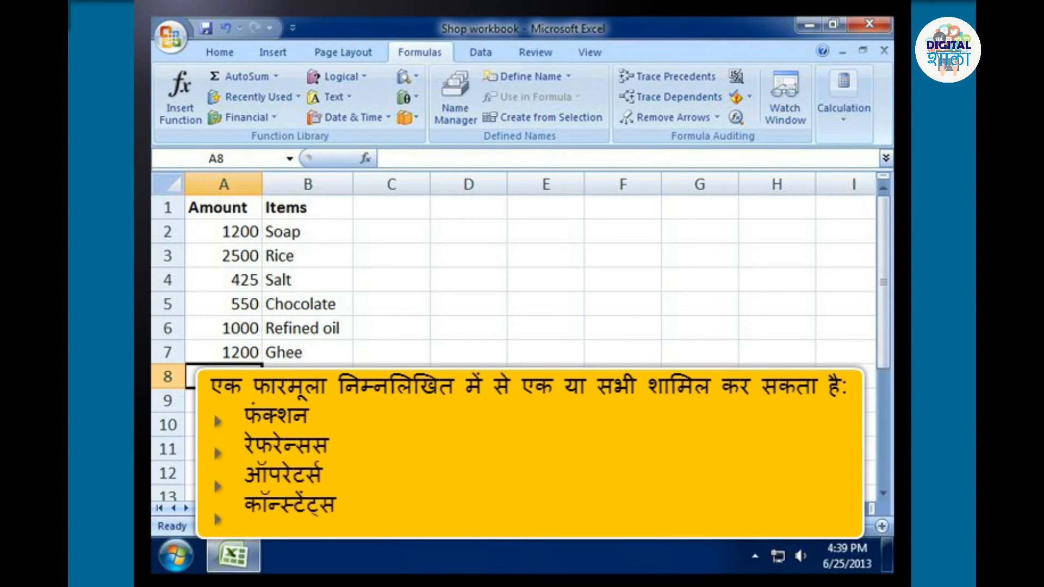
pyautogui.hotkey('shift', 'F3')
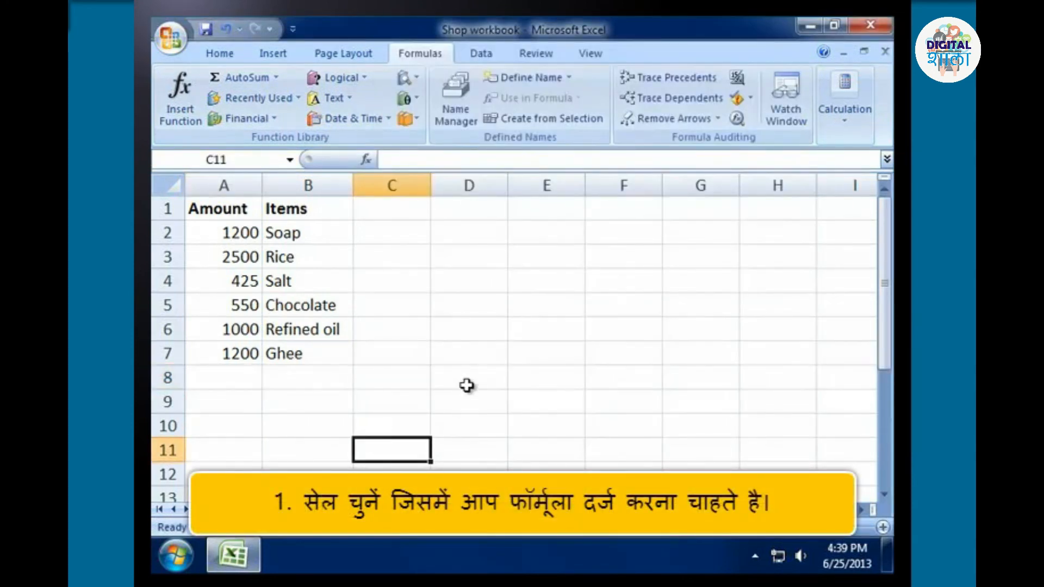
# Enter the formula =1200+978 in cell D7 of Sheet3 and undo the entry.
pyautogui.click(471, 354)
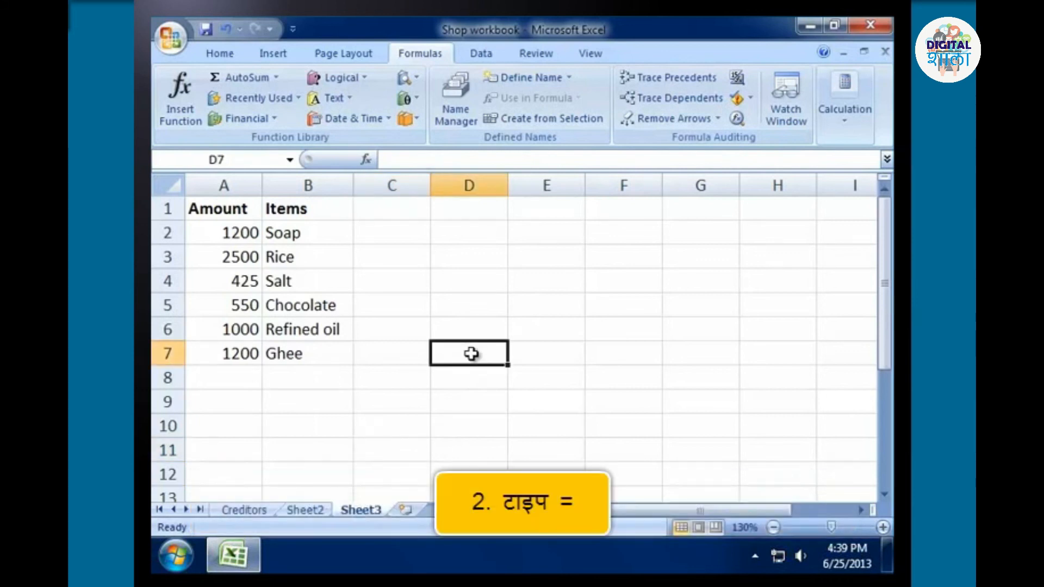
pyautogui.write('=')
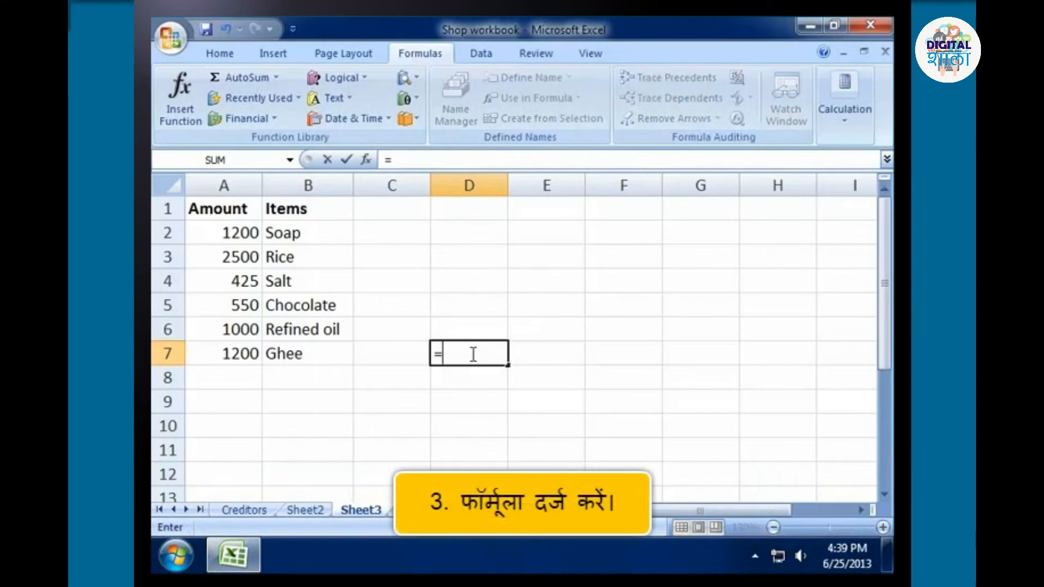
pyautogui.write('1200+97')
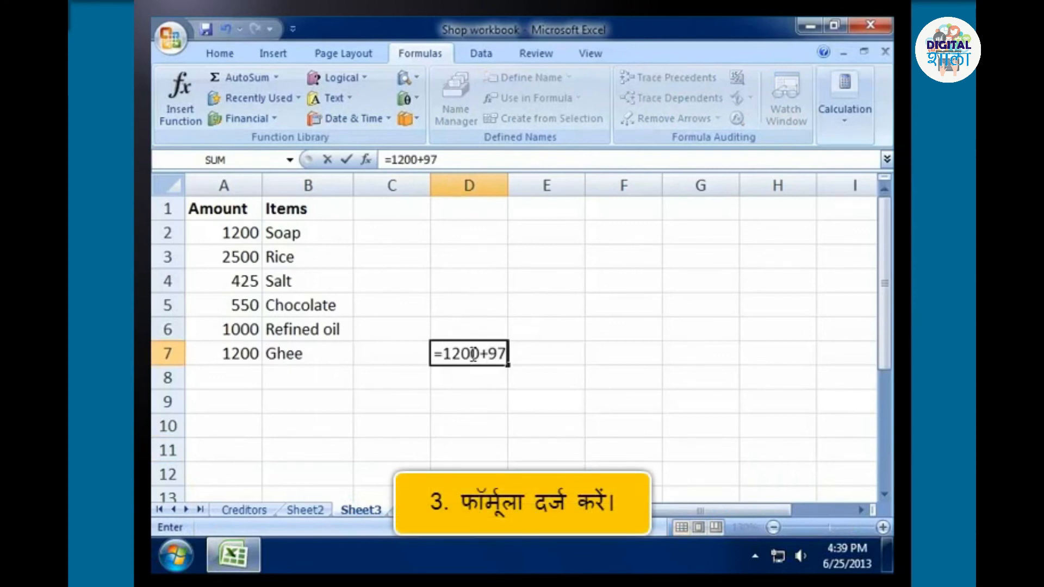
pyautogui.write('8')
pyautogui.press('Return')
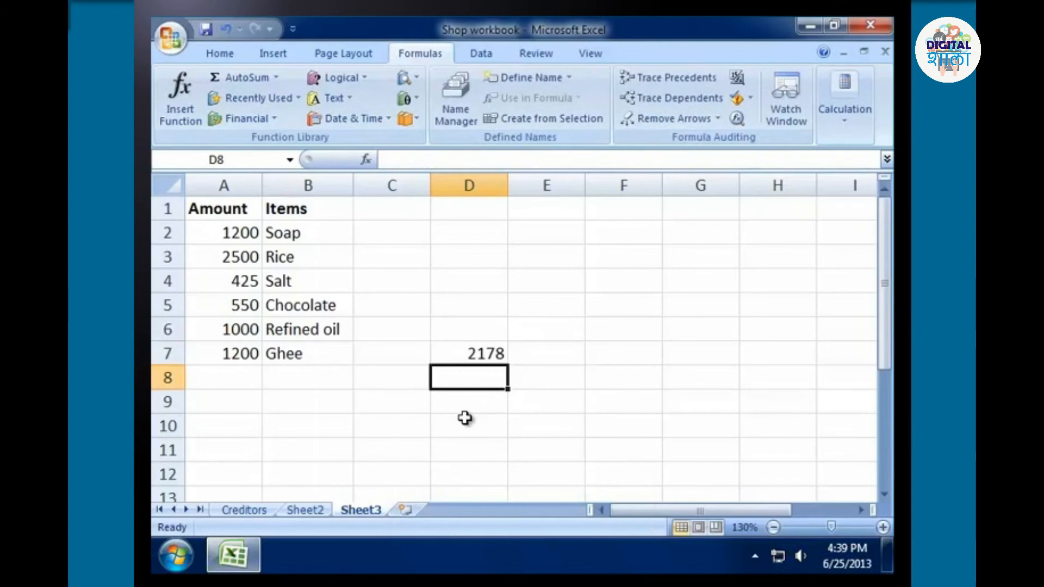
pyautogui.hotkey('ctrl', 'z')
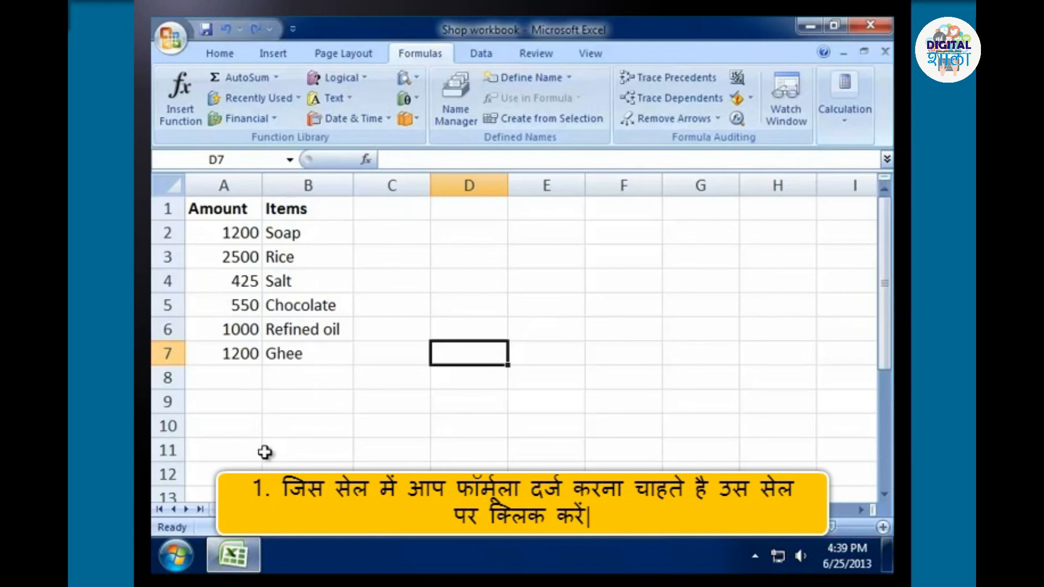
# Insert the SUM function in cell A8 with the amounts A2:A7 as its Number1 argument.
pyautogui.click(246, 381)
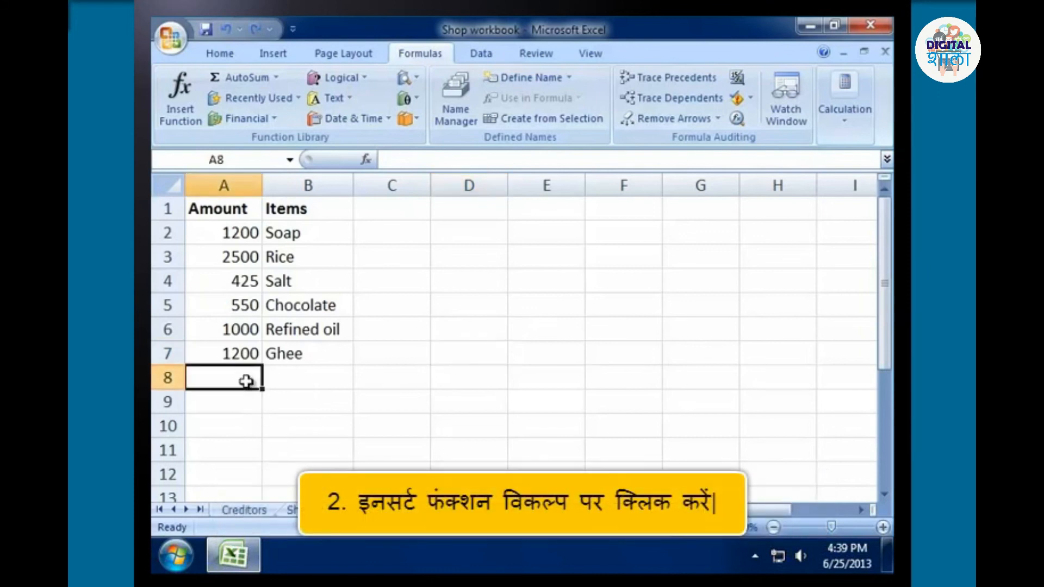
pyautogui.click(177, 120)
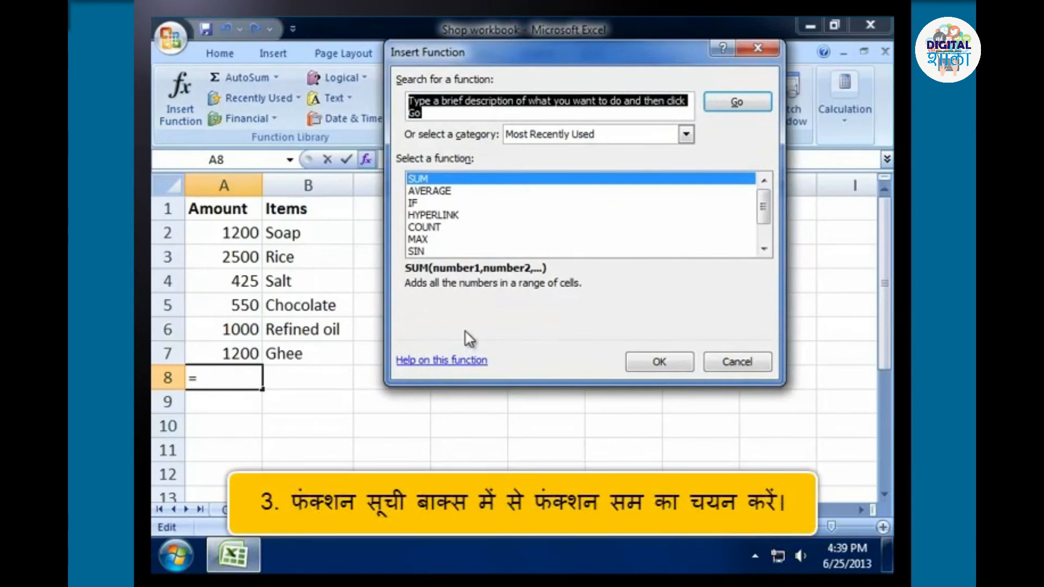
pyautogui.click(419, 180)
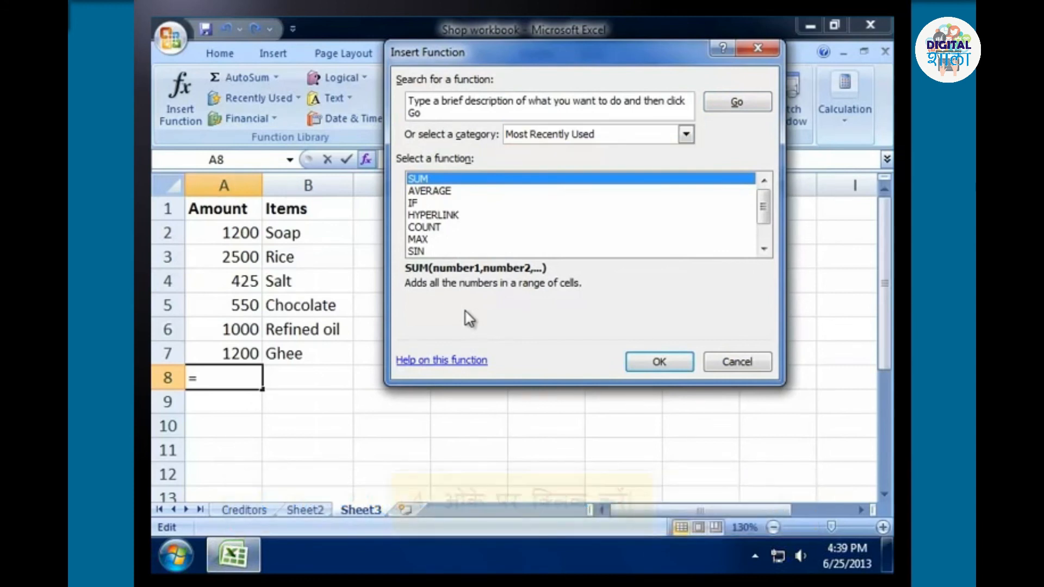
pyautogui.click(662, 364)
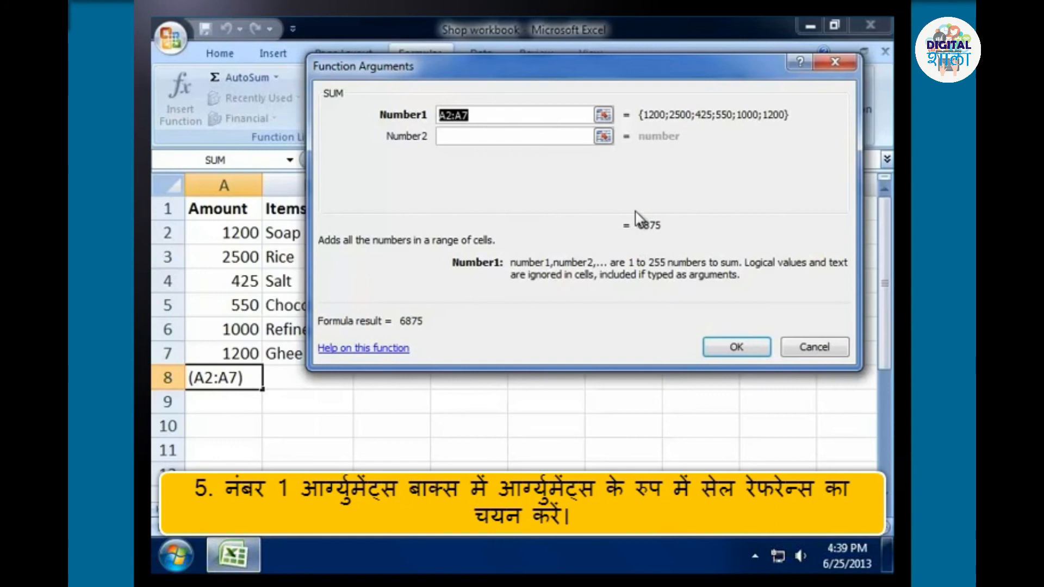
pyautogui.click(606, 119)
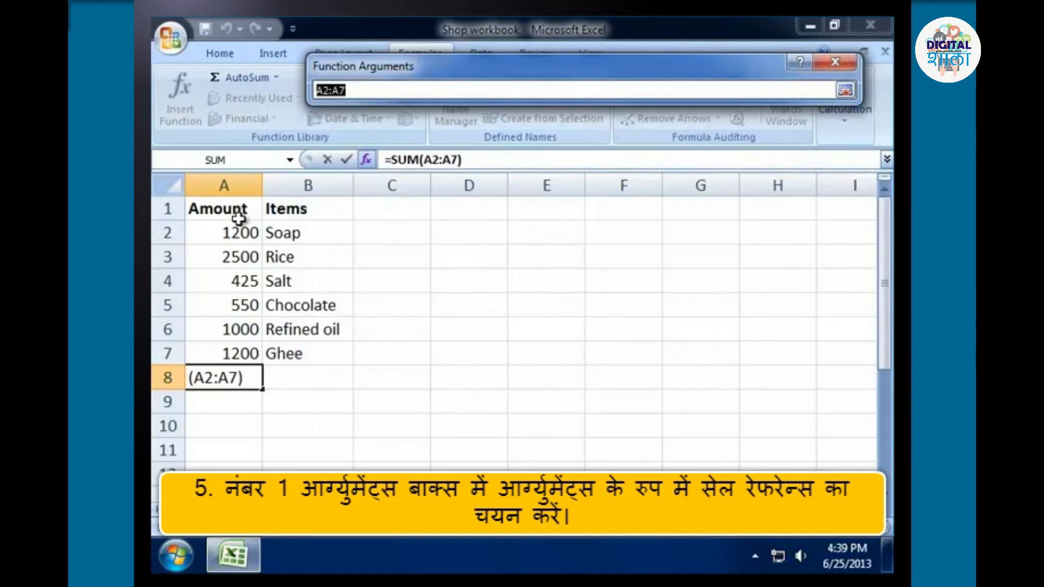
pyautogui.moveTo(238, 223); pyautogui.dragTo(239, 350)
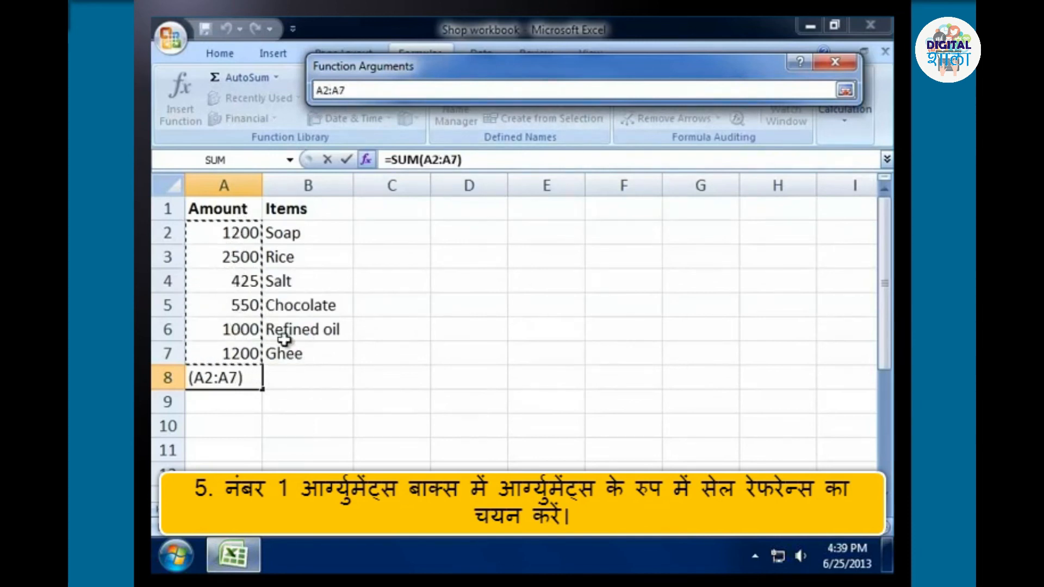
pyautogui.click(843, 91)
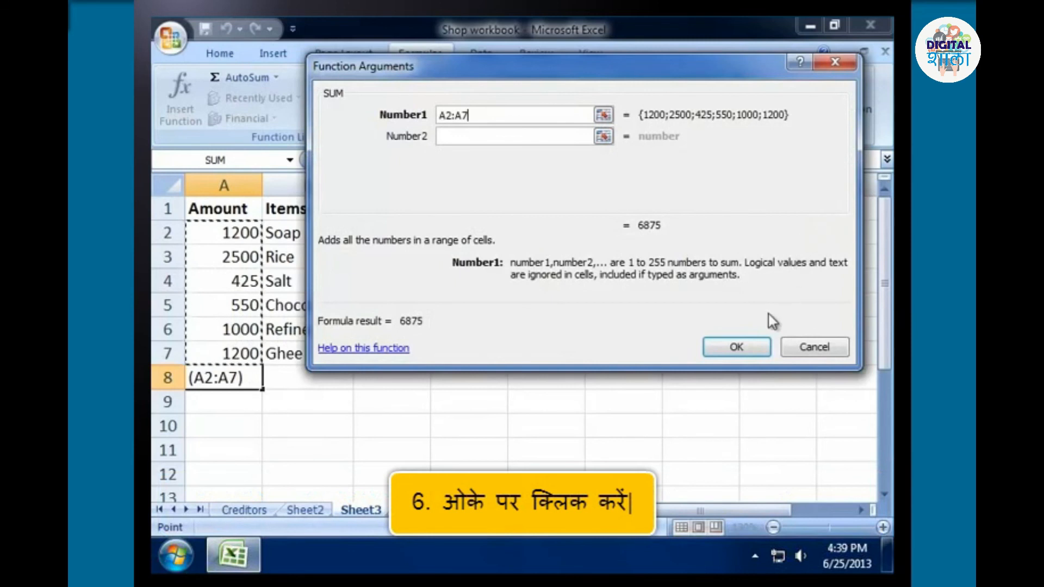
pyautogui.click(759, 350)
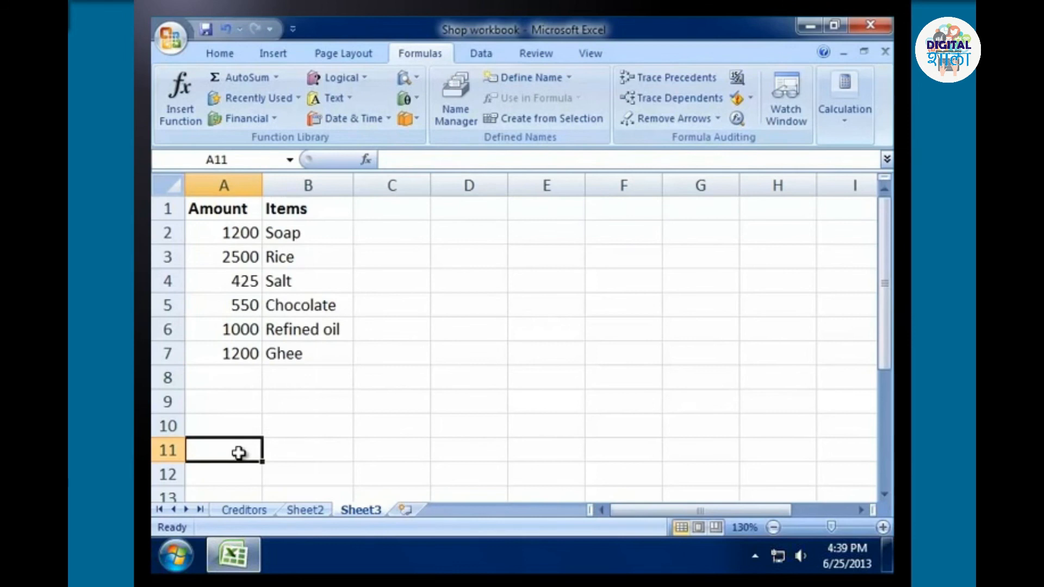
# Total the amounts in A2:A7 in cell A8 using the AutoSum Sum function.
pyautogui.click(240, 377)
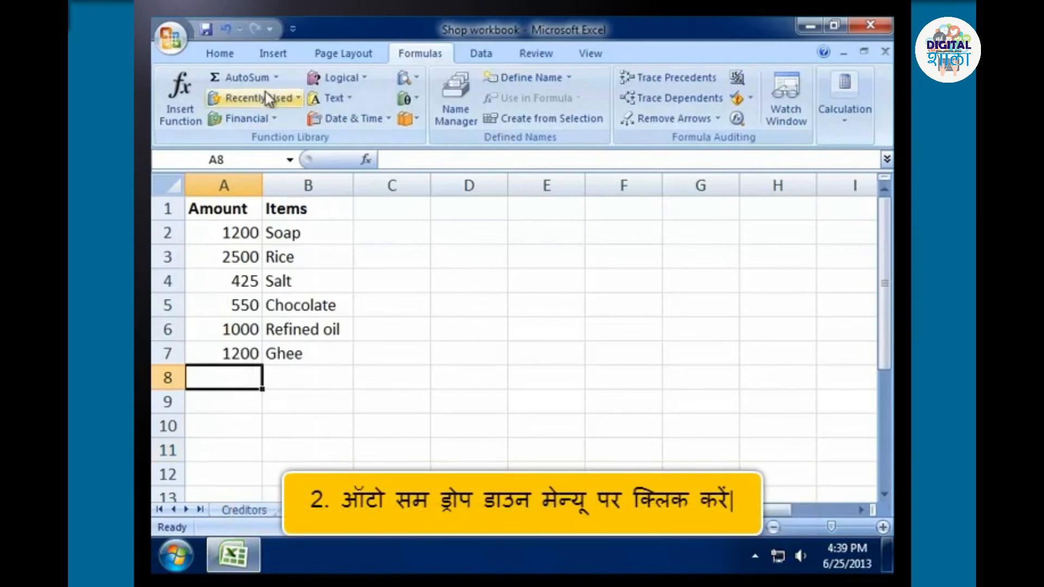
pyautogui.click(276, 78)
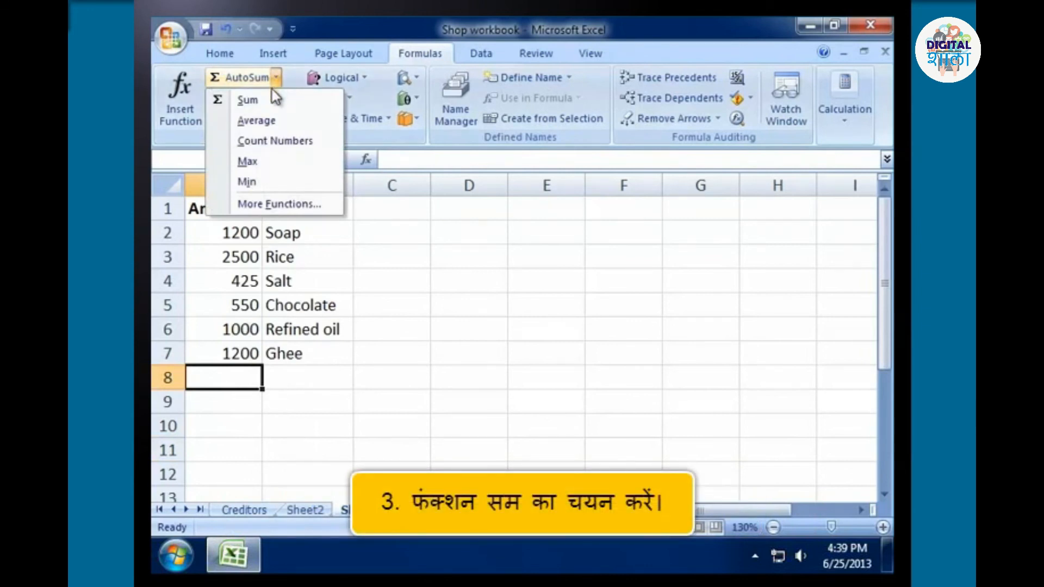
pyautogui.click(269, 96)
pyautogui.click(246, 233)
pyautogui.moveTo(246, 232); pyautogui.dragTo(240, 351)
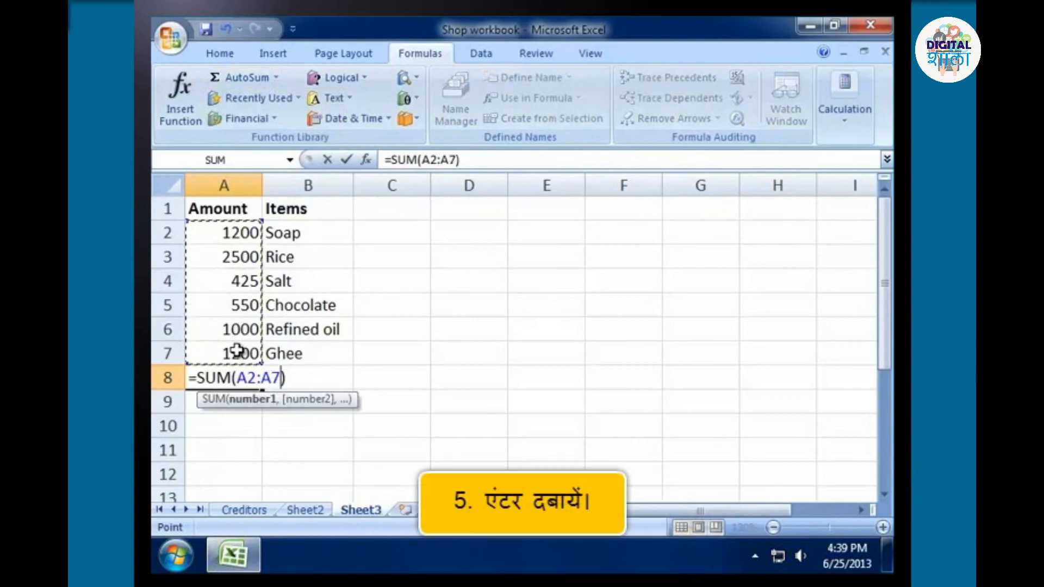
pyautogui.press('Return')
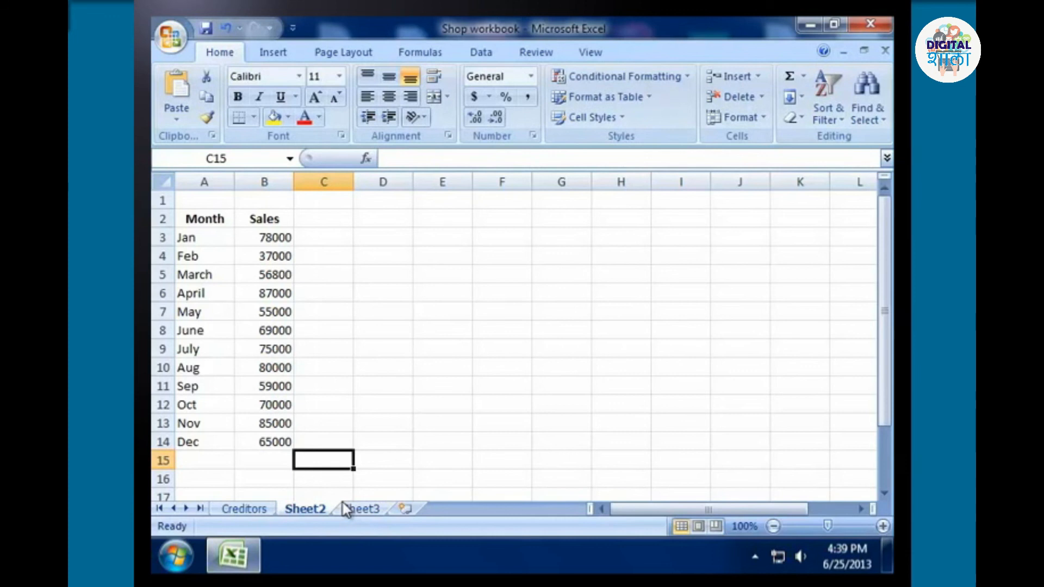
# Insert a 2-D stacked column chart from the Month and Sales data in A2:B14 of Sheet2.
pyautogui.moveTo(201, 217); pyautogui.dragTo(259, 436)
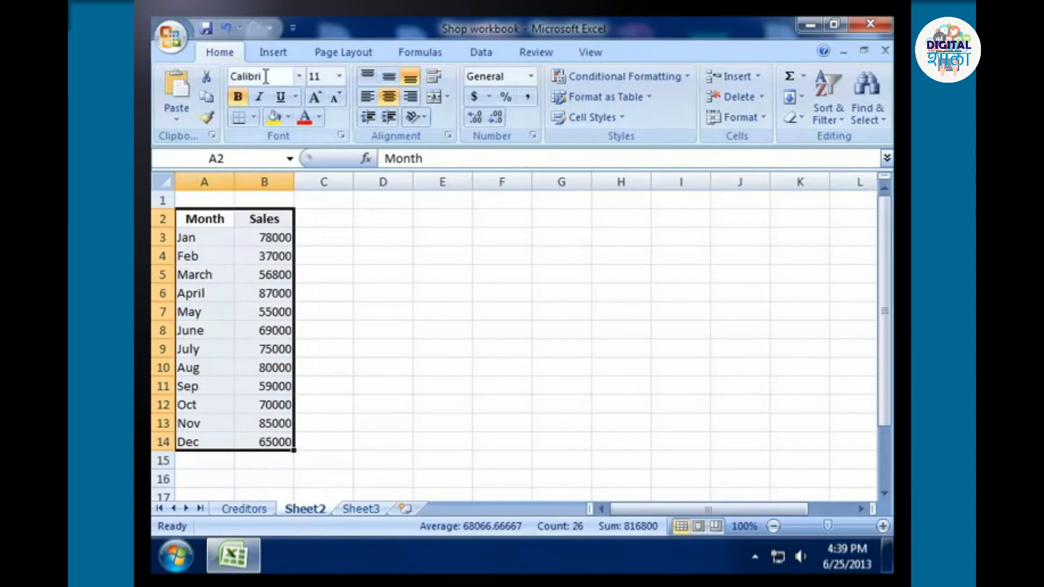
pyautogui.click(266, 51)
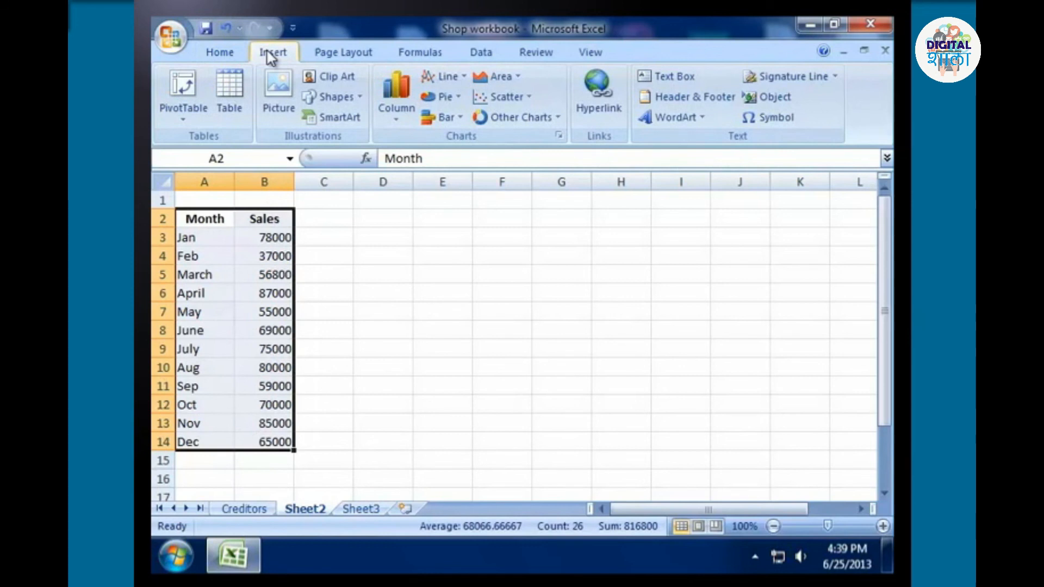
pyautogui.click(403, 109)
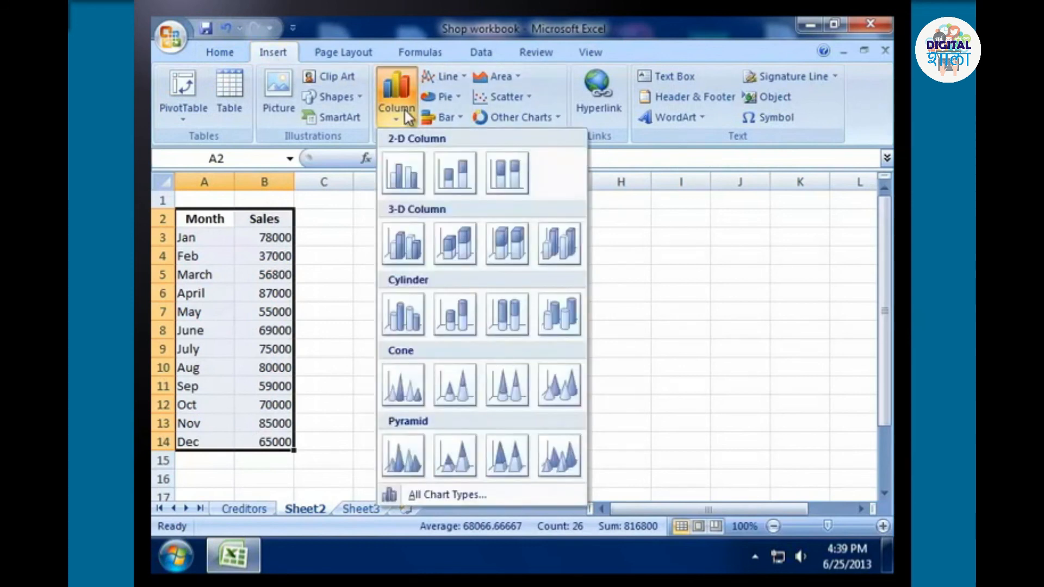
pyautogui.click(454, 172)
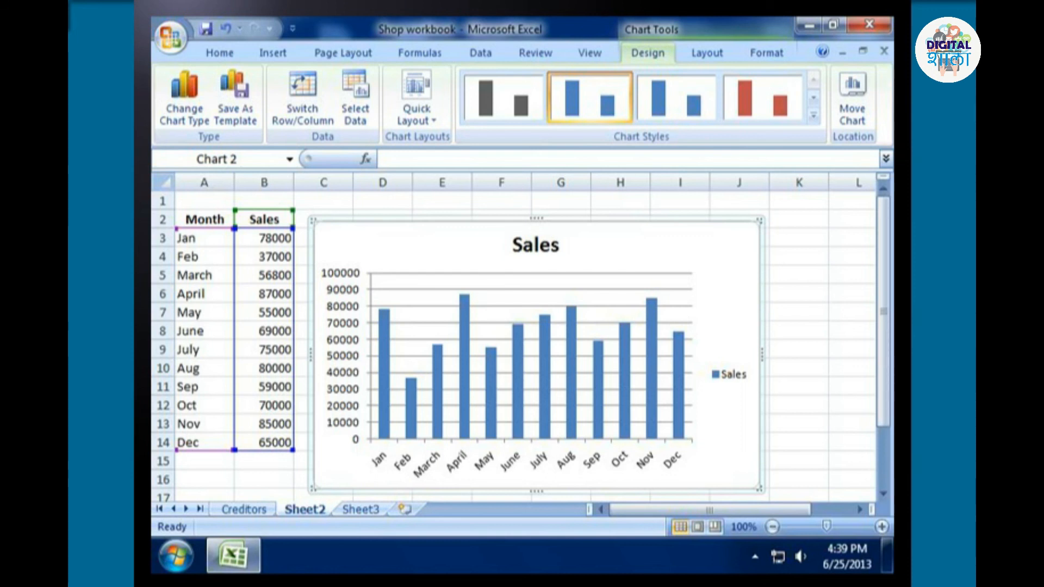
pyautogui.click(707, 53)
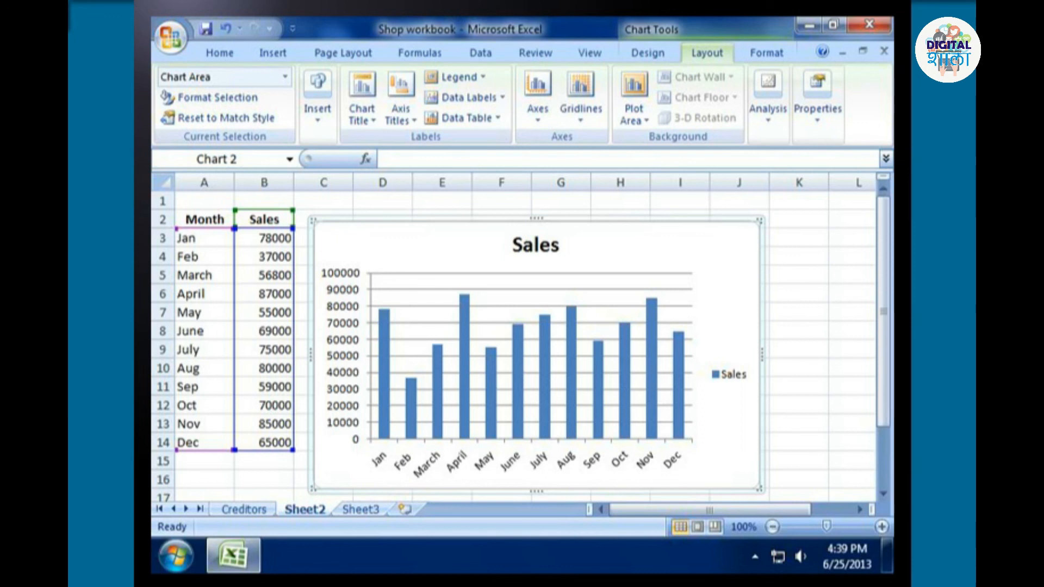
pyautogui.click(767, 53)
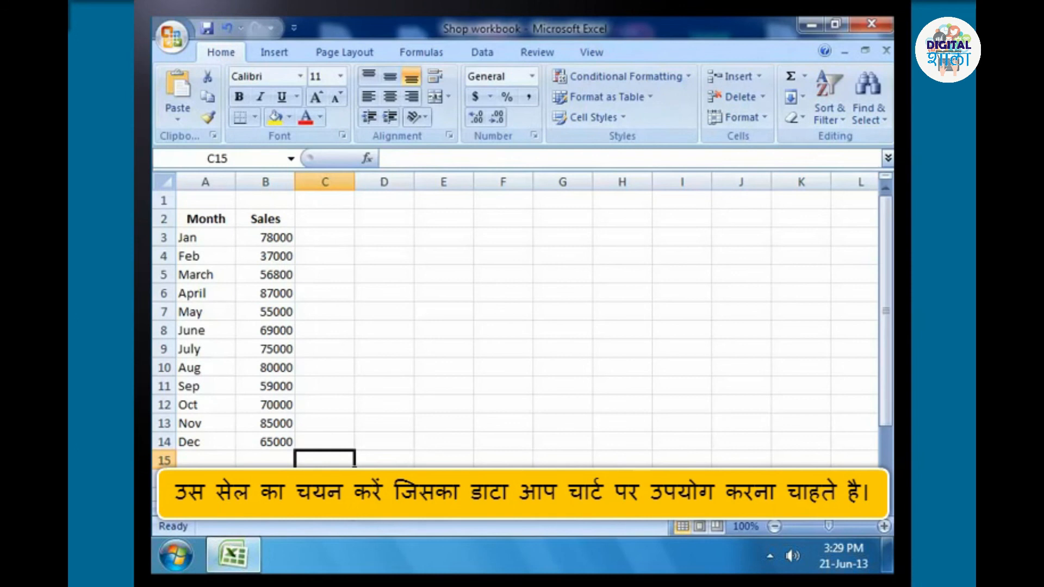
# Create an embedded 2-D stacked column chart of the monthly sales from the range A2:B14.
pyautogui.moveTo(208, 222); pyautogui.dragTo(260, 438)
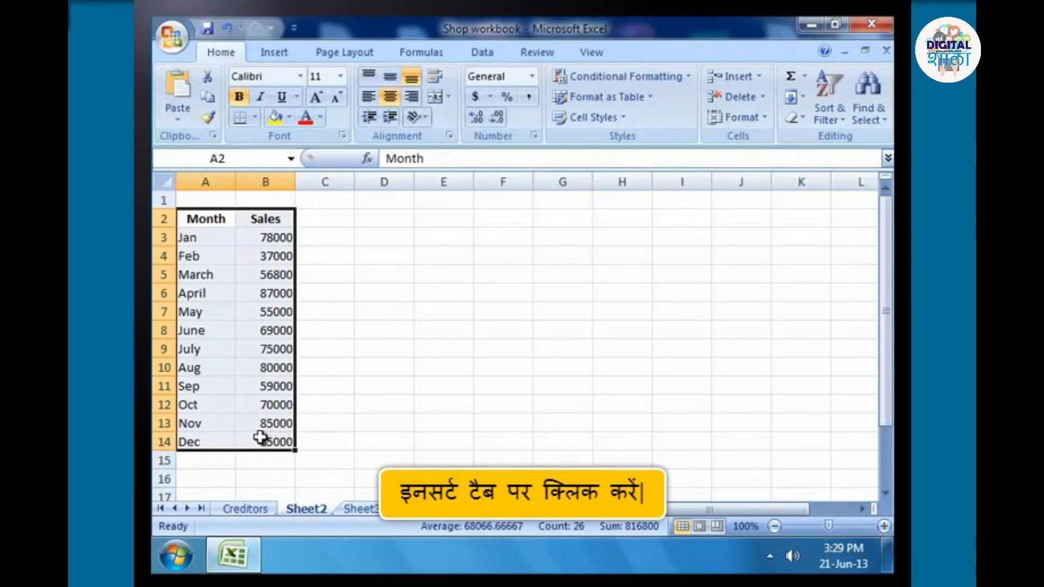
pyautogui.click(268, 54)
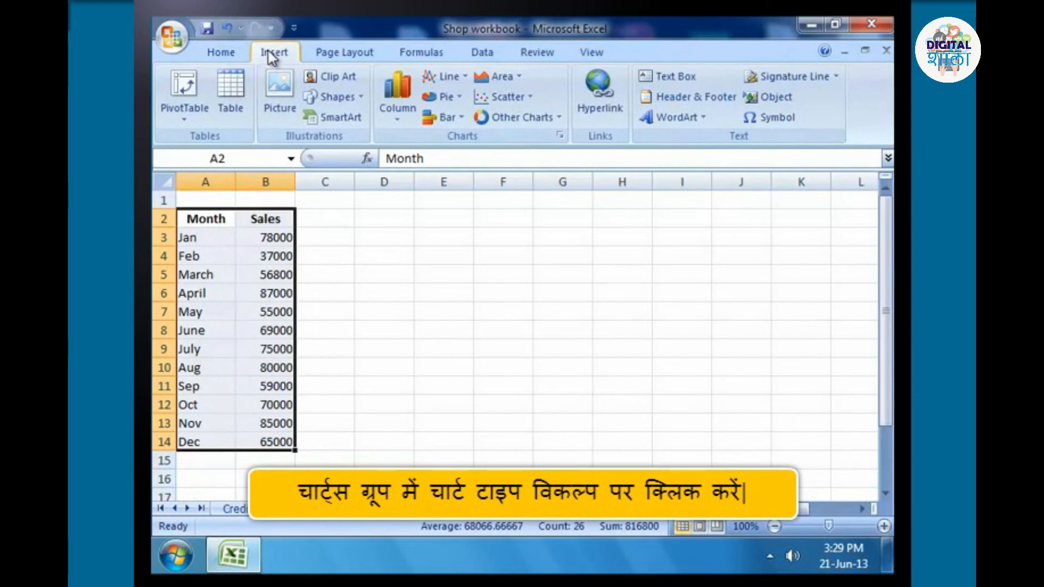
pyautogui.click(406, 108)
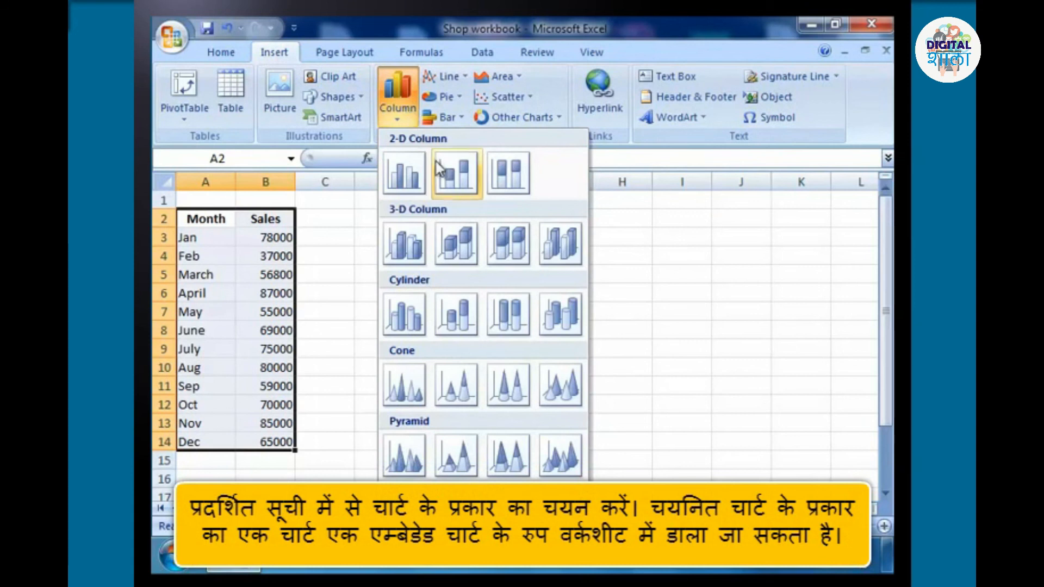
pyautogui.click(453, 172)
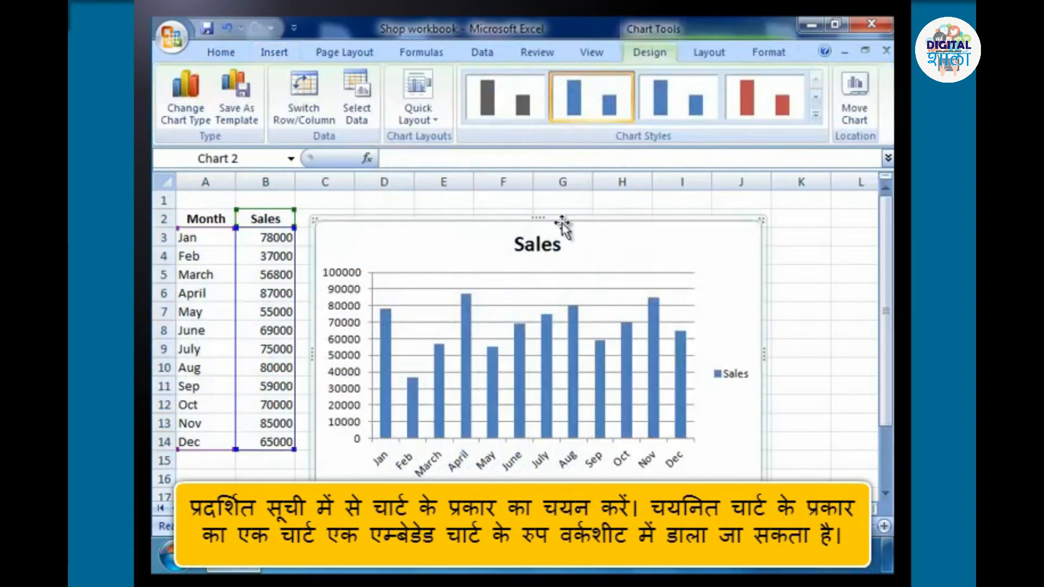